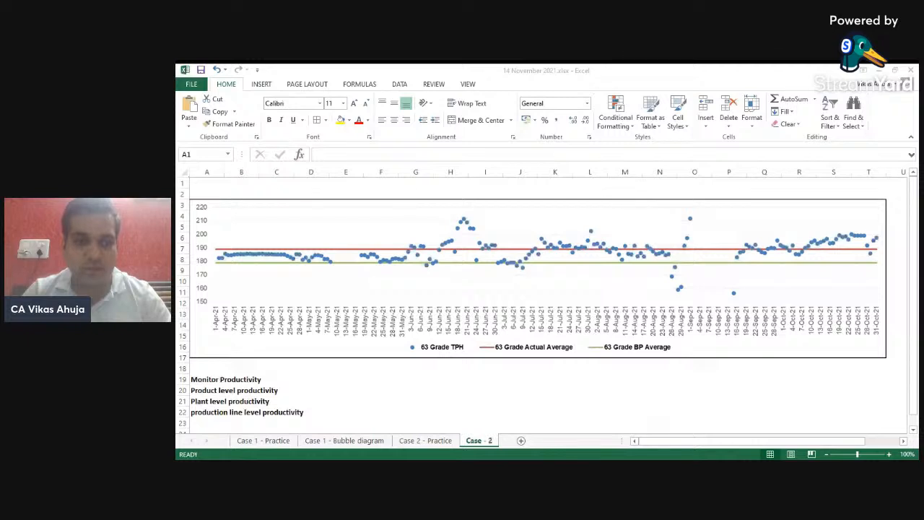
- Switch between the Case 1 - Bubble diagram and Case - 2 sheets to view their charts
key(alt+Tab)
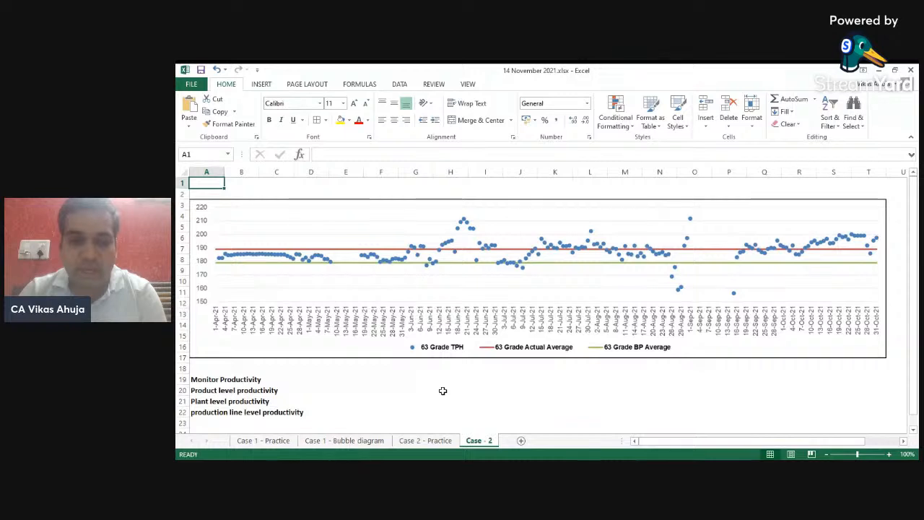
click(326, 442)
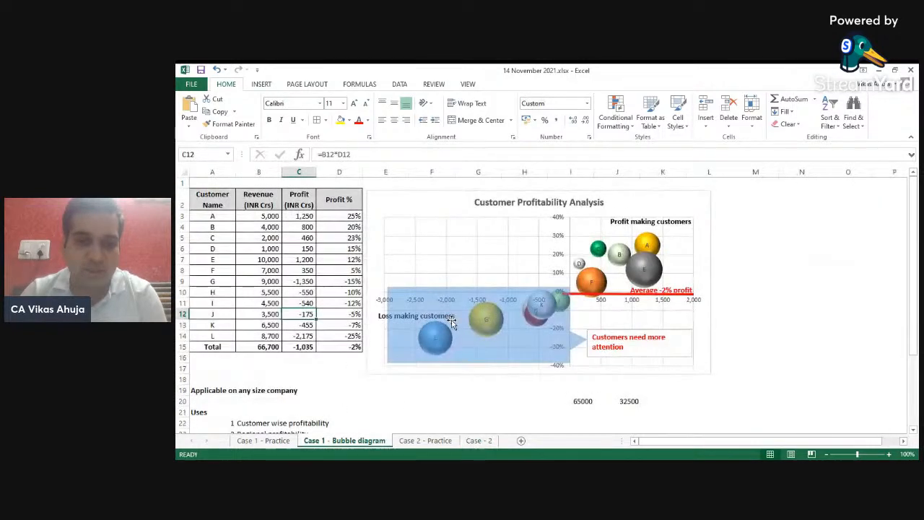
key(alt+Tab)
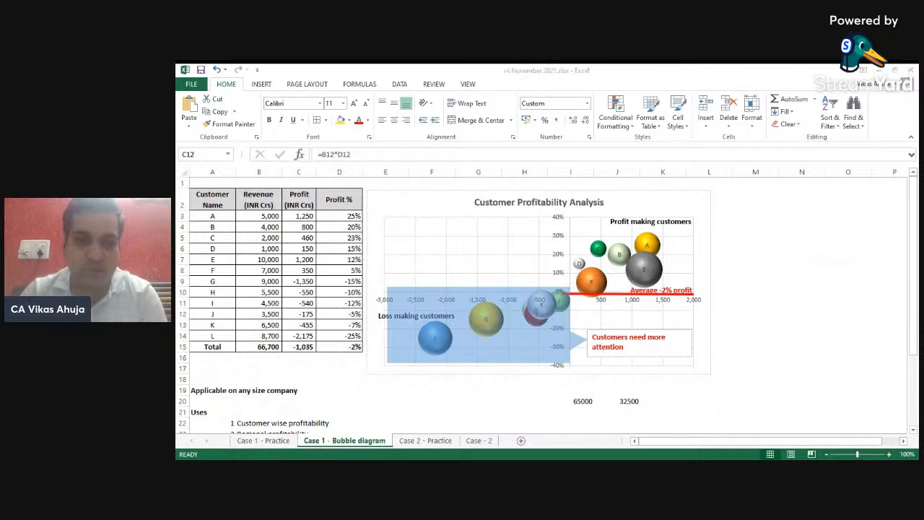
key(alt+Tab)
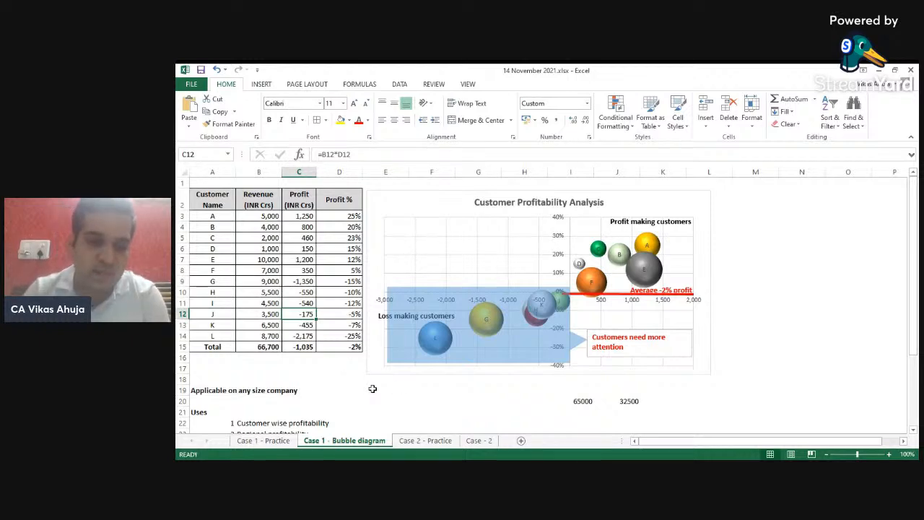
key(ctrl+Page_Down)
key(ctrl+Page_Down)
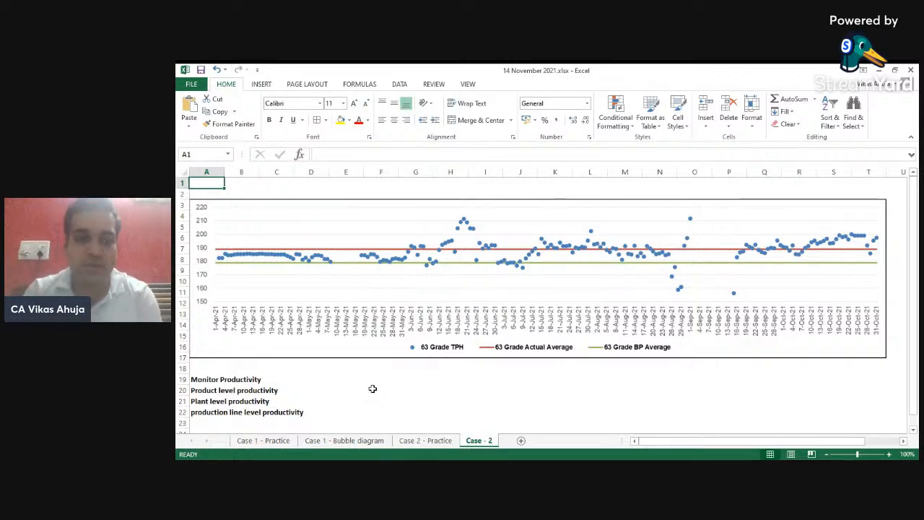
- Open the Case 1 - Bubble diagram sheet and step through the listed uses of the profitability analysis
click(333, 442)
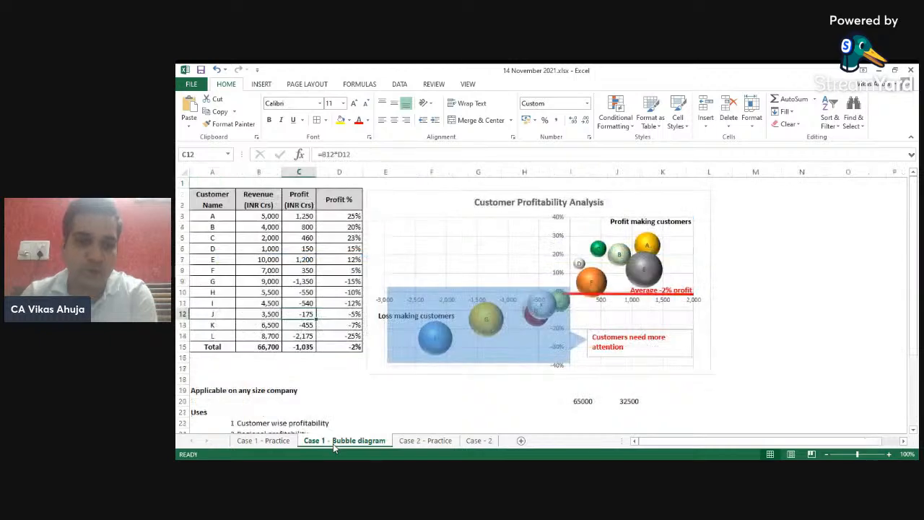
click(248, 369)
key(Down)
key(Down)
key(Down)
key(Down)
key(Down)
key(Down)
key(Down)
key(Down)
key(Down)
key(Down)
key(Down)
key(Down)
key(Down)
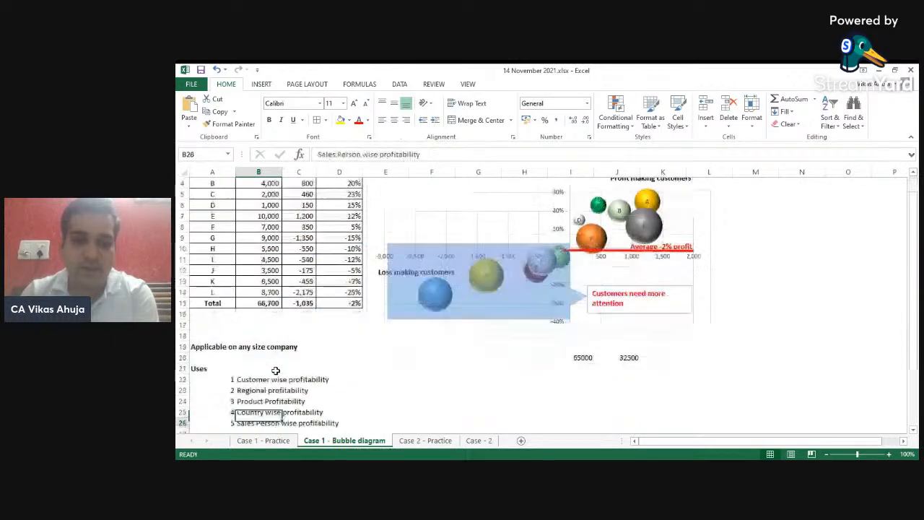
key(Up)
key(Up)
key(Up)
key(Up)
key(Up)
key(Up)
key(Up)
key(Up)
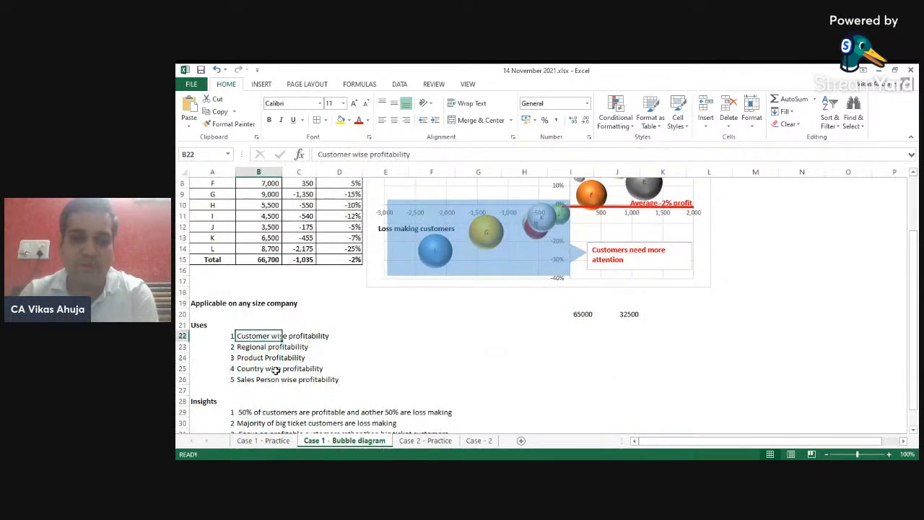
key(Down)
key(Down)
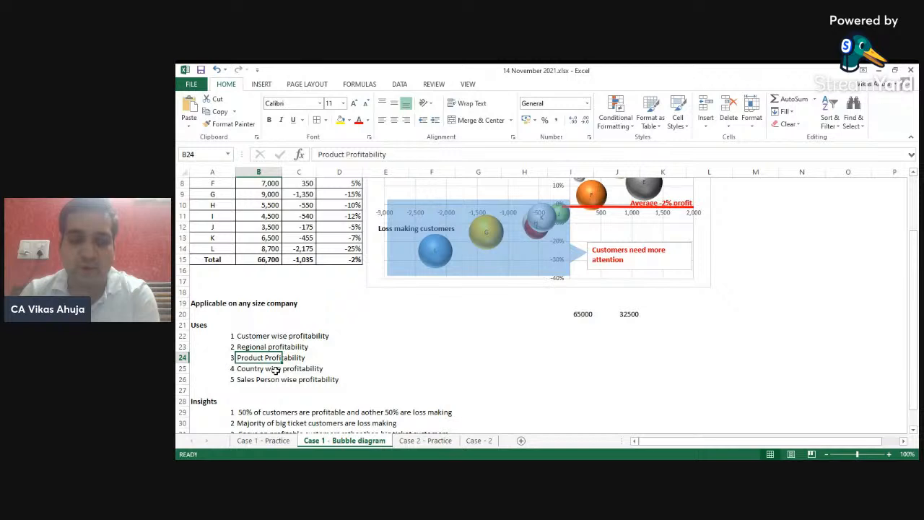
key(Down)
key(Down)
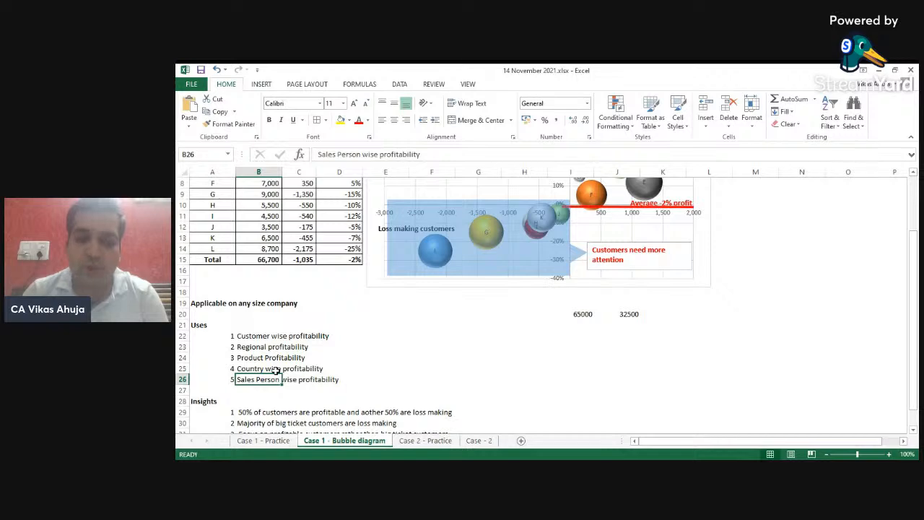
- On the Case 2 - Practice sheet, rename the MT column header to Tonnage
key(ctrl+Page_Down)
key(ctrl+Page_Down)
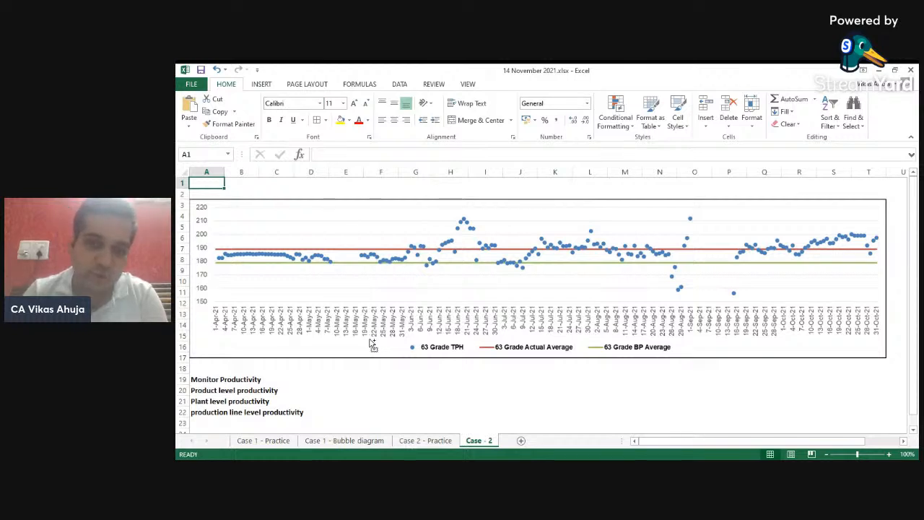
key(ctrl+Page_Up)
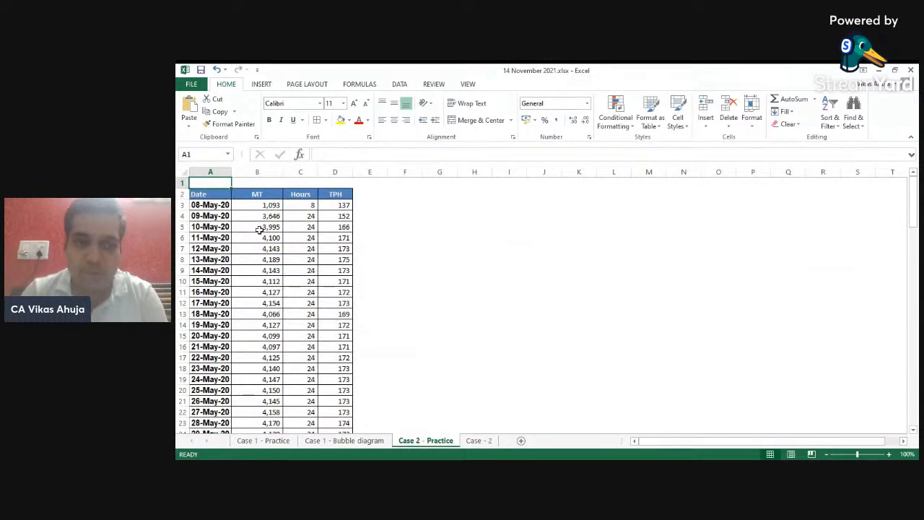
click(258, 230)
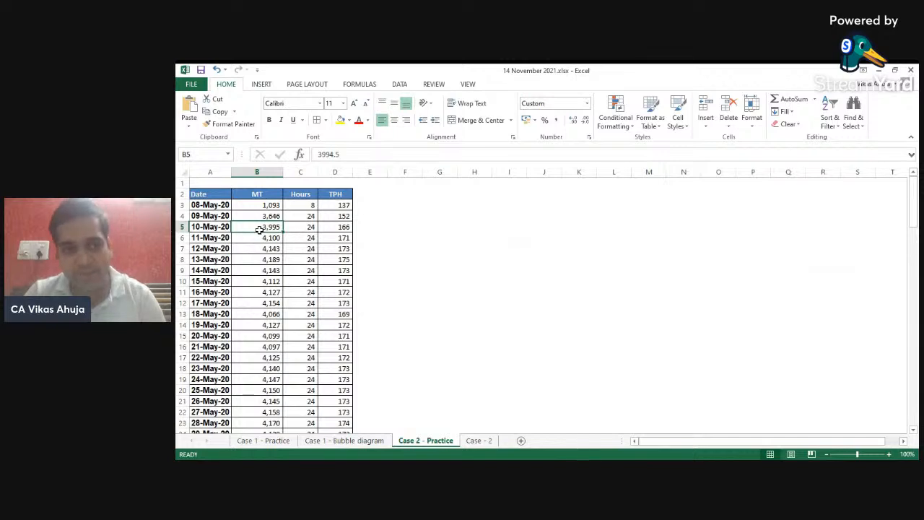
key(Up)
key(Up)
key(Up)
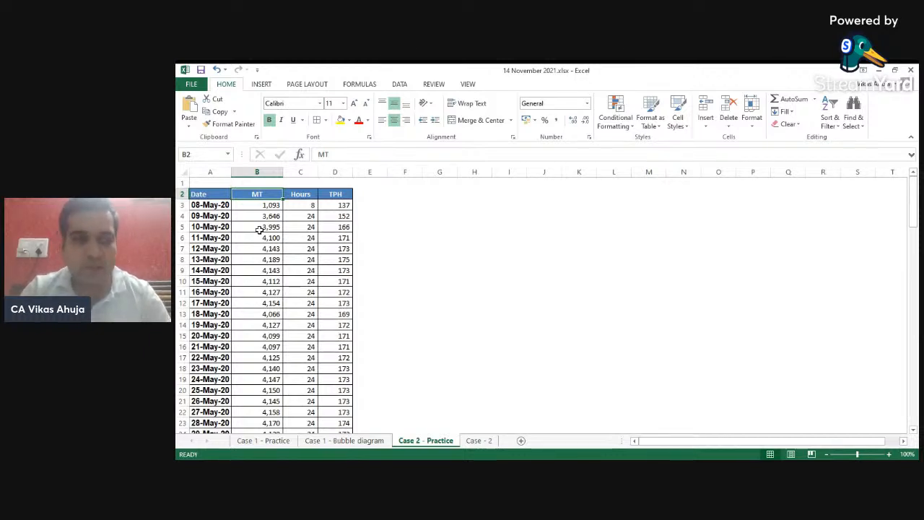
text(Tonnage)
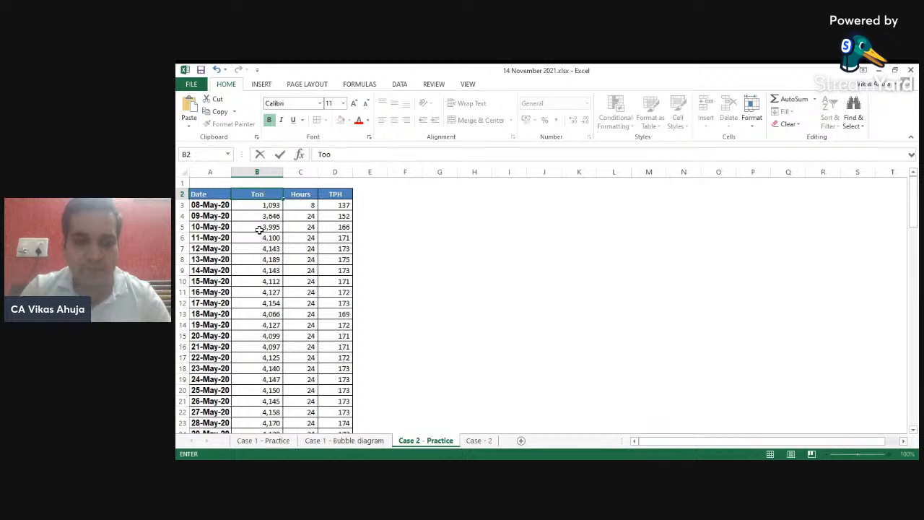
key(ctrl+Return)
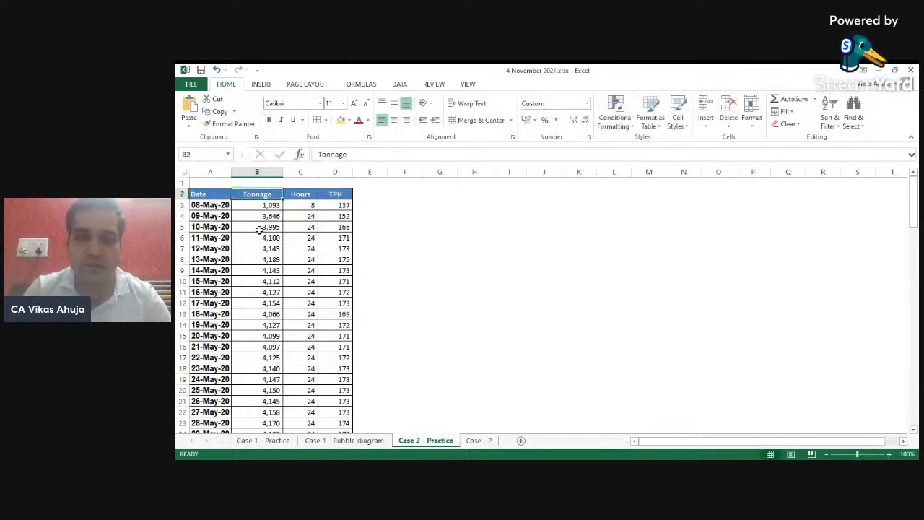
- Rename the TPH column header to Tonnage Per Hour and autofit that column's width
key(Right)
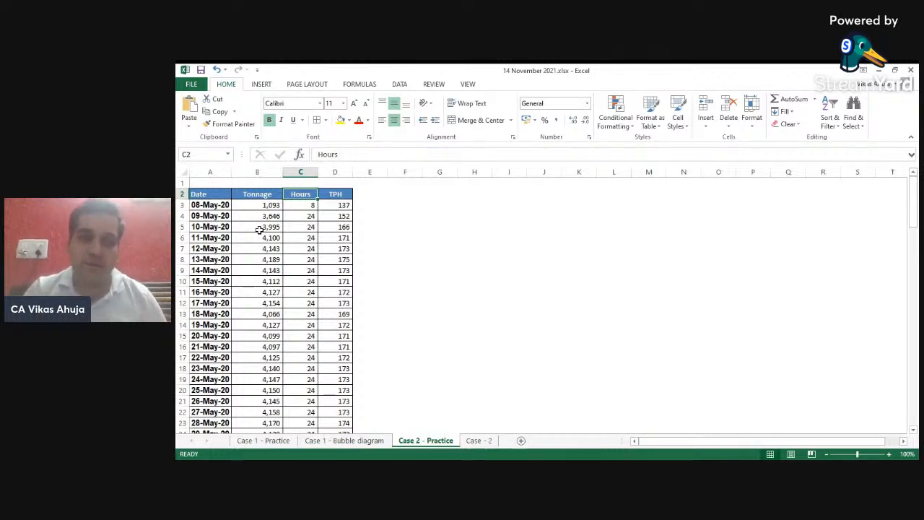
key(Left)
key(Left)
key(Down)
key(Right)
key(Right)
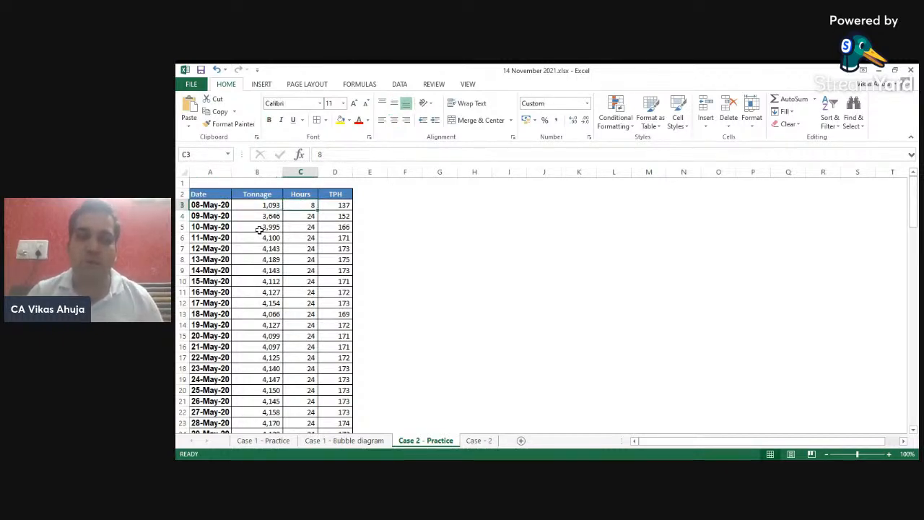
key(Left)
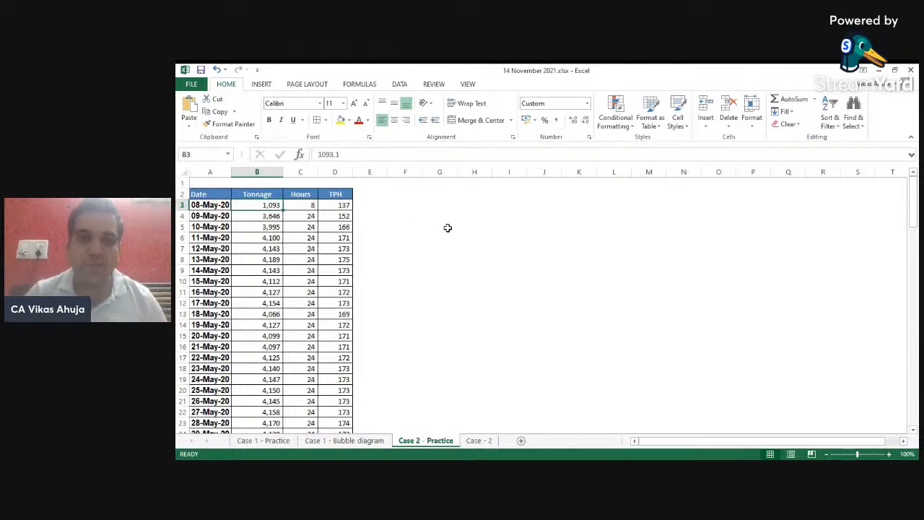
key(Up)
key(Right)
key(Right)
text(T)
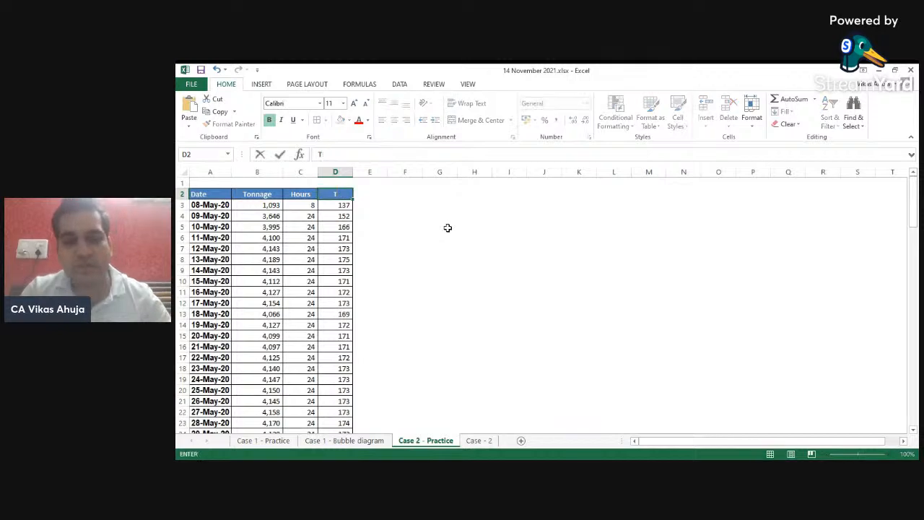
text(onnage P)
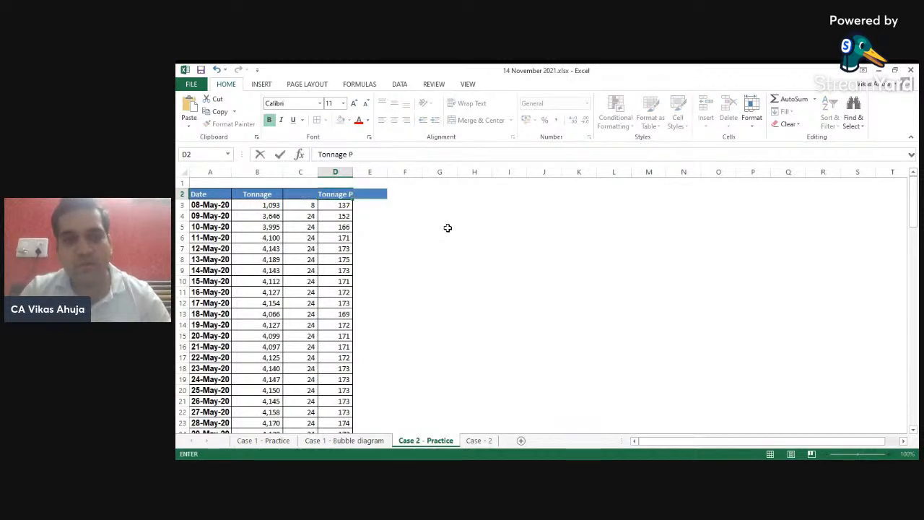
text(er Hour)
key(Return)
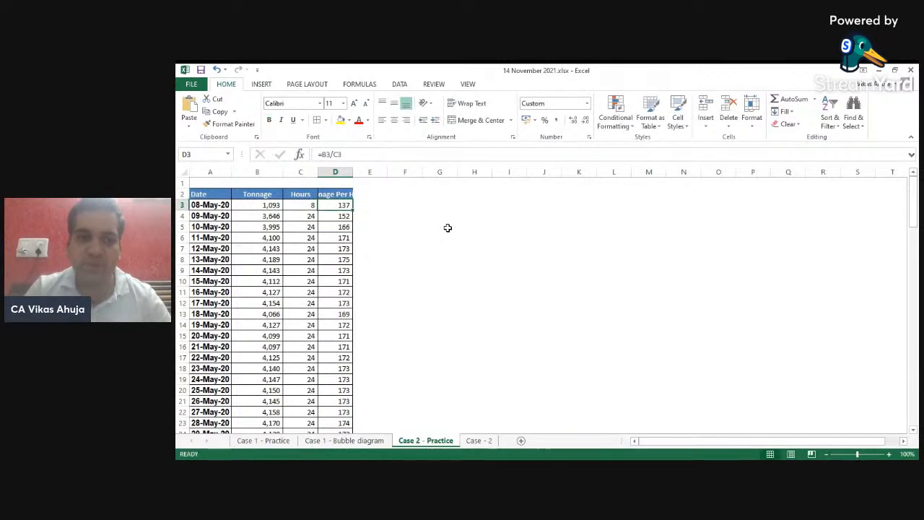
key(Up)
key(alt+h)
key(o)
key(i)
- Move across the headers and down the Tonnage Per Hour column to review its formulas
key(Left)
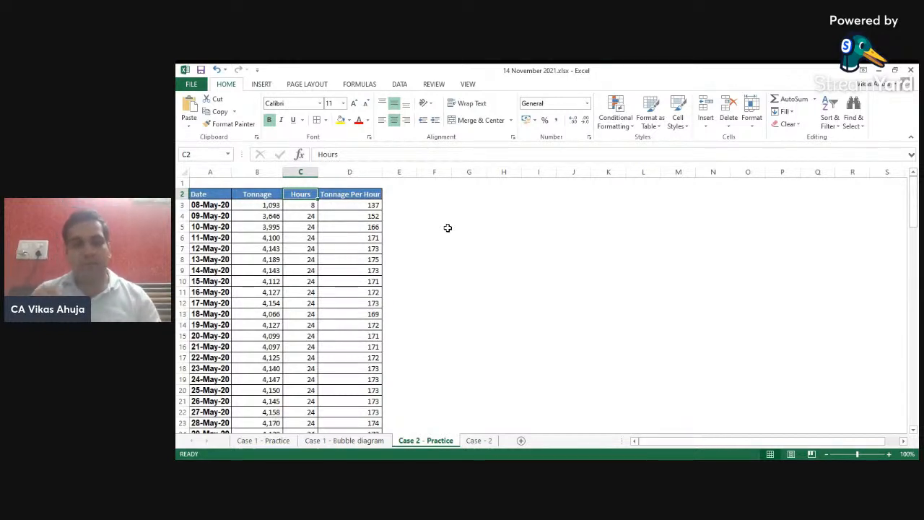
key(Left)
key(Left)
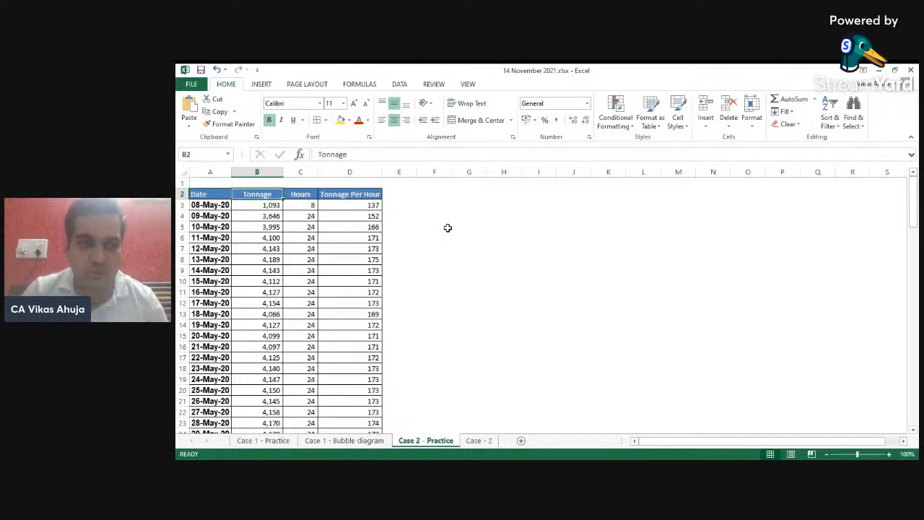
key(Right)
key(Right)
key(Right)
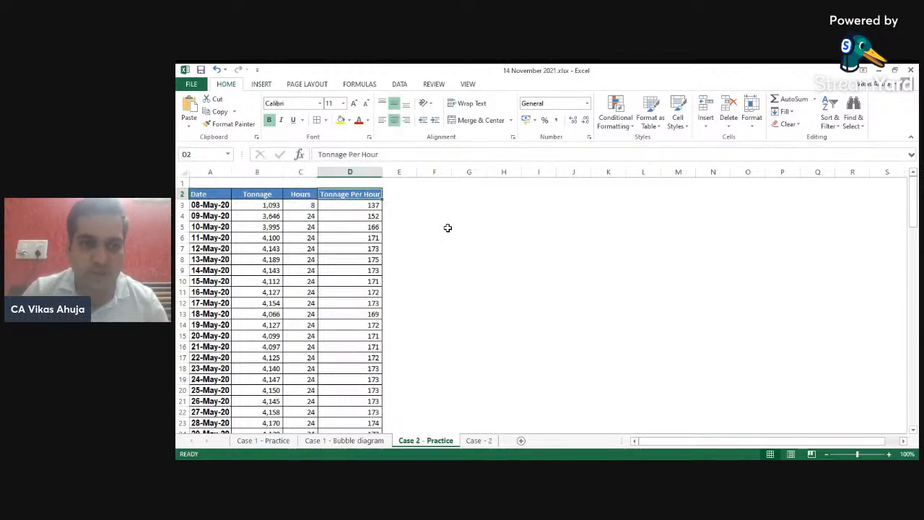
key(Down)
key(Down)
key(Down)
key(Down)
key(Down)
key(Down)
key(Down)
key(Down)
key(Down)
key(Down)
key(Down)
key(Down)
key(Down)
key(Down)
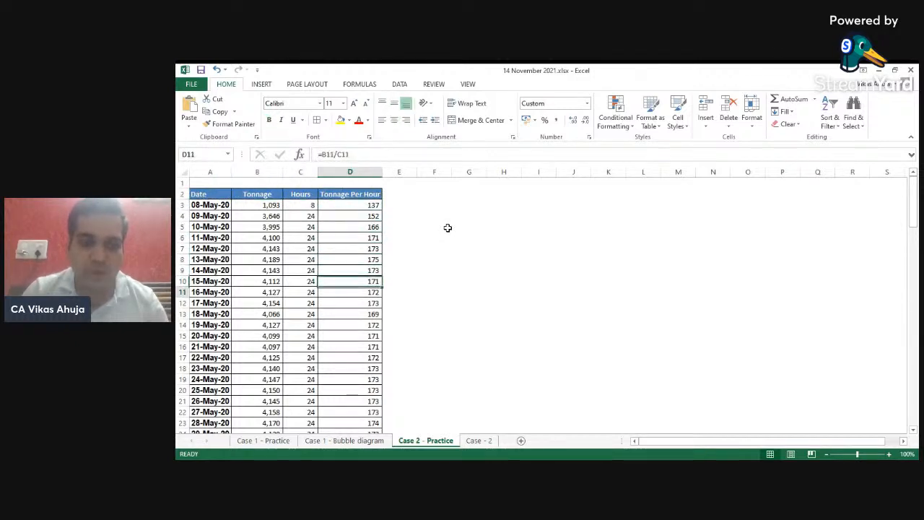
key(Down)
key(Down)
key(Down)
key(Down)
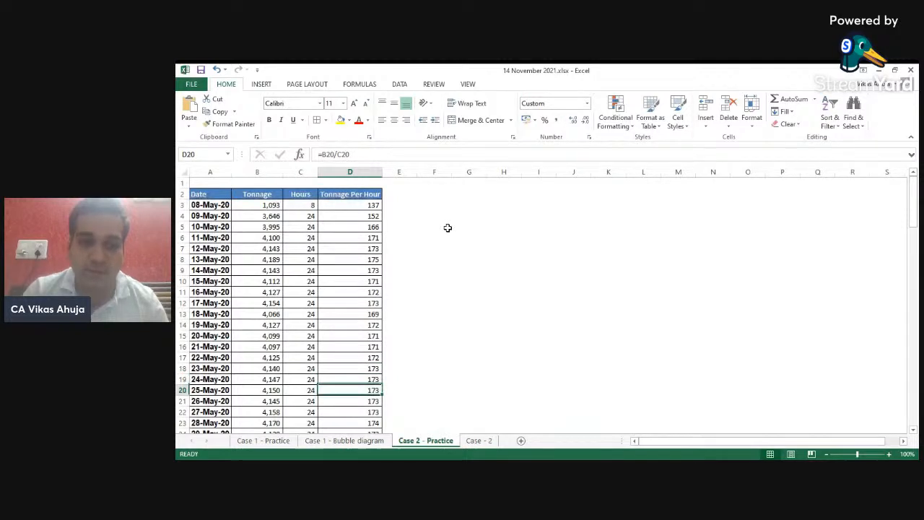
- Step through the first rows' date, tonnage, hours and Tonnage Per Hour cells to examine their contents
key(ctrl+Down)
key(ctrl+Up)
key(Down)
key(Down)
key(Left)
key(Left)
key(Up)
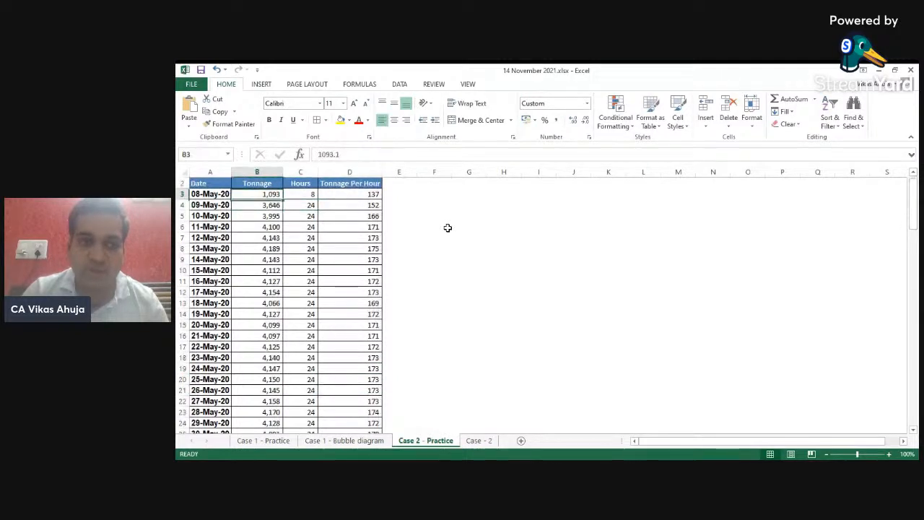
key(Left)
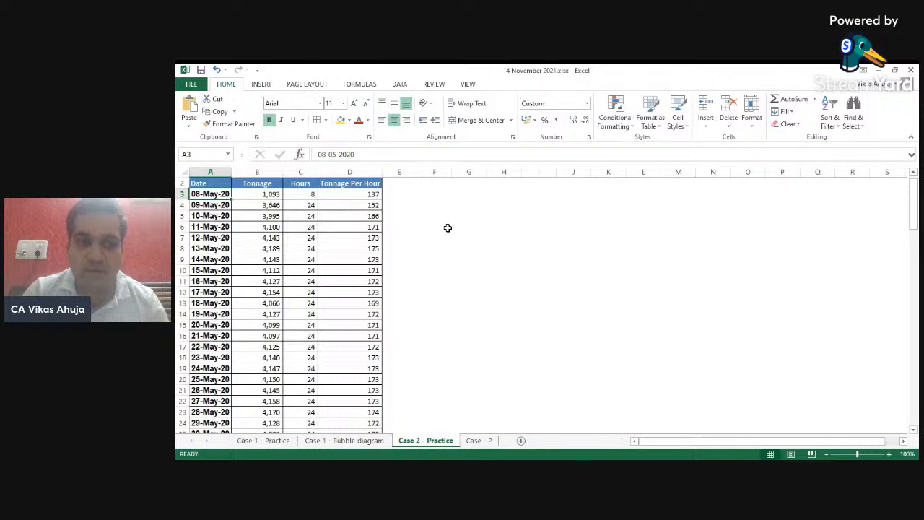
key(Right)
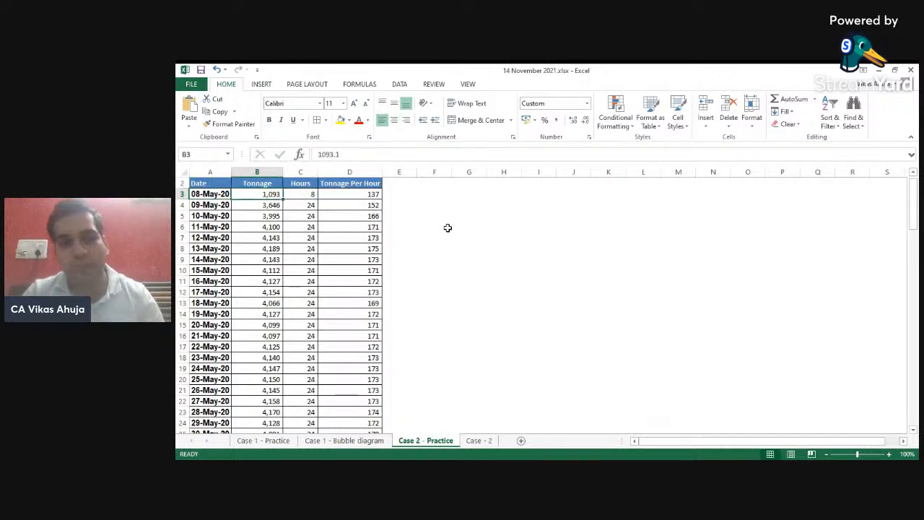
key(Right)
key(Right)
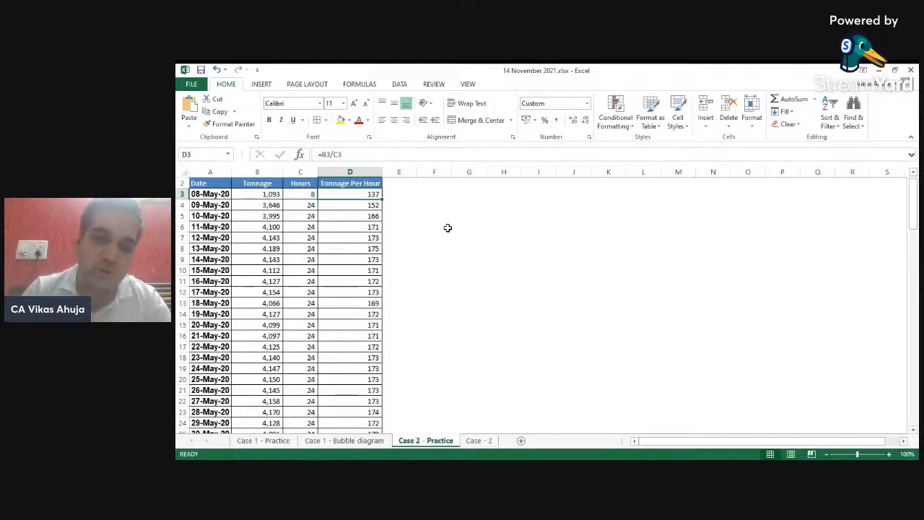
key(Left)
key(Left)
key(Left)
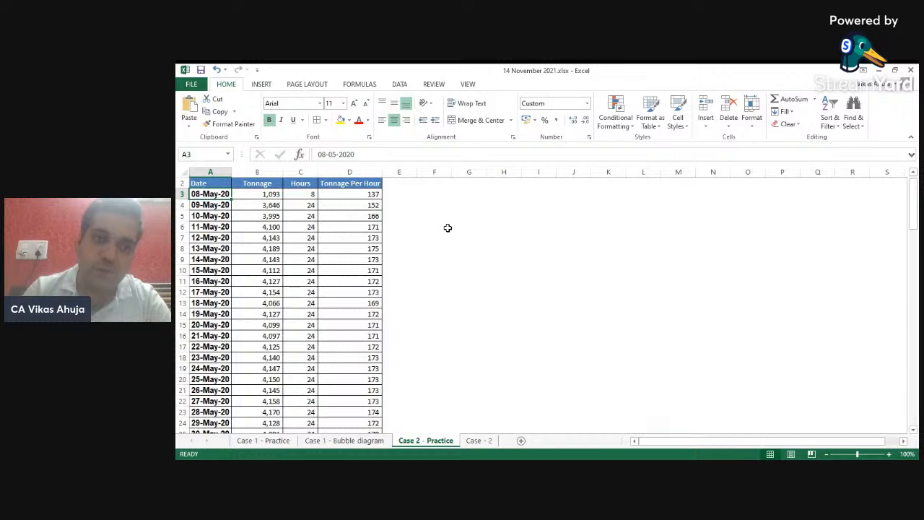
key(Down)
key(Right)
key(Right)
key(Right)
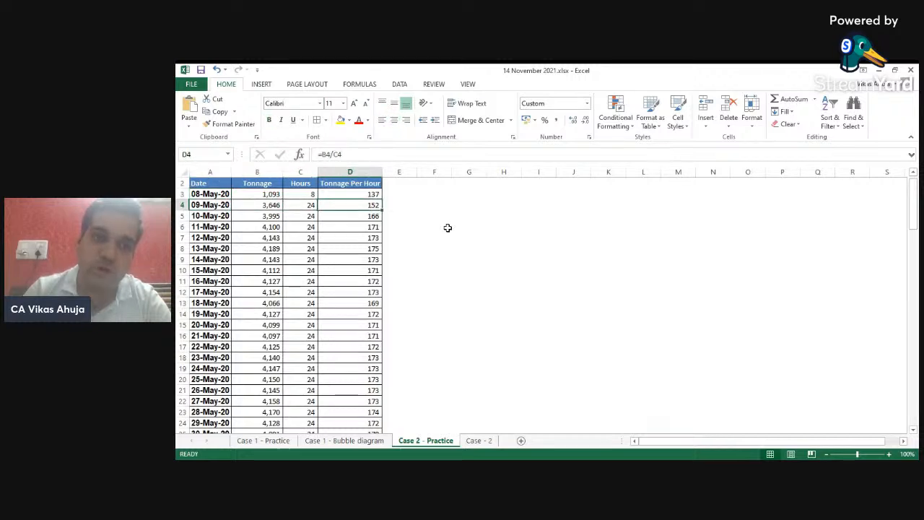
key(Left)
key(Left)
key(Left)
key(Down)
key(Down)
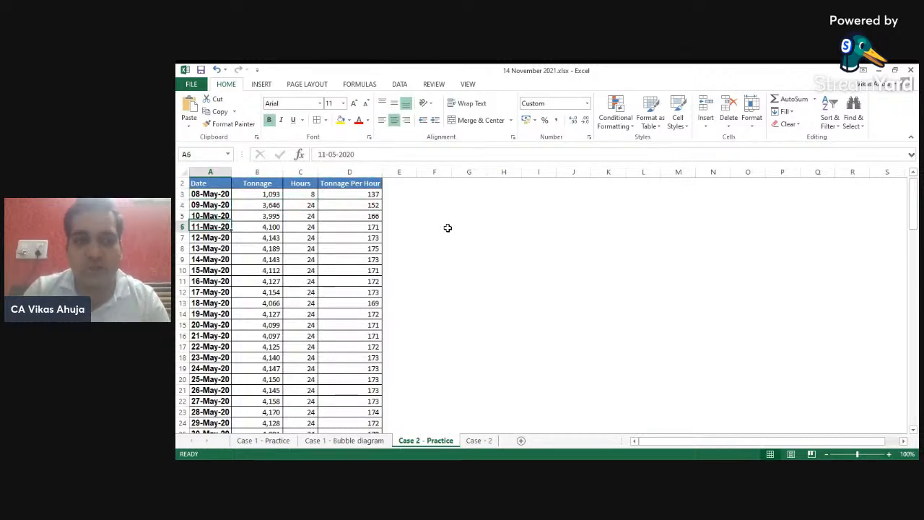
key(Down)
key(Down)
key(Down)
key(Down)
key(Down)
key(Down)
key(Down)
key(Down)
key(Down)
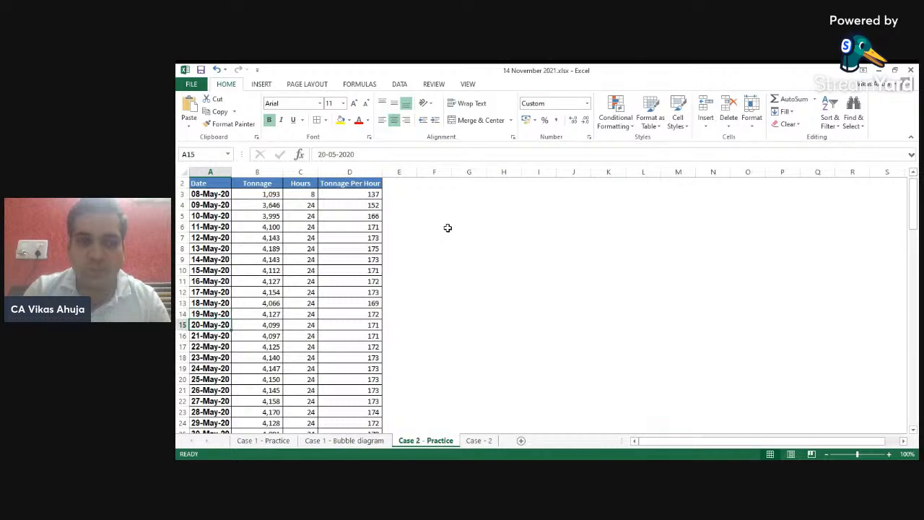
- Total the Hours column in the row below the data with AutoSum
key(ctrl+Up)
key(Down)
key(ctrl+shift+Down)
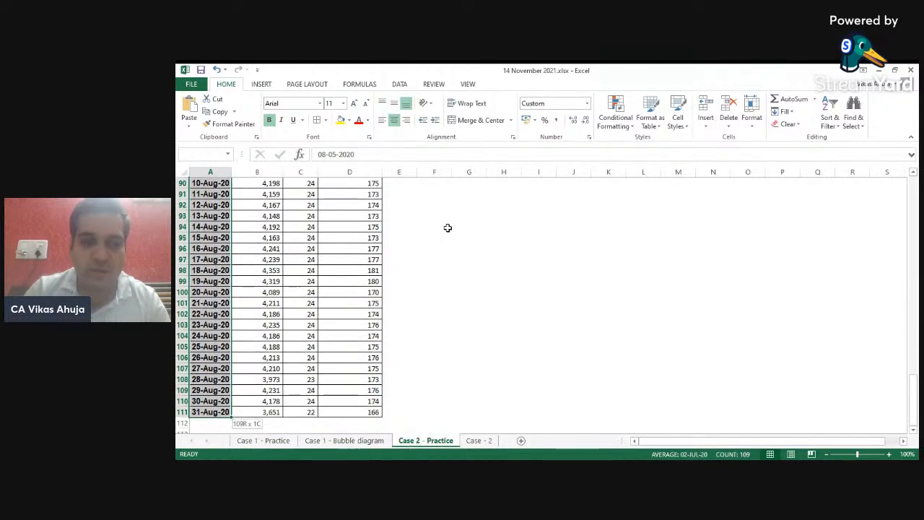
key(ctrl+Up)
key(ctrl+Up)
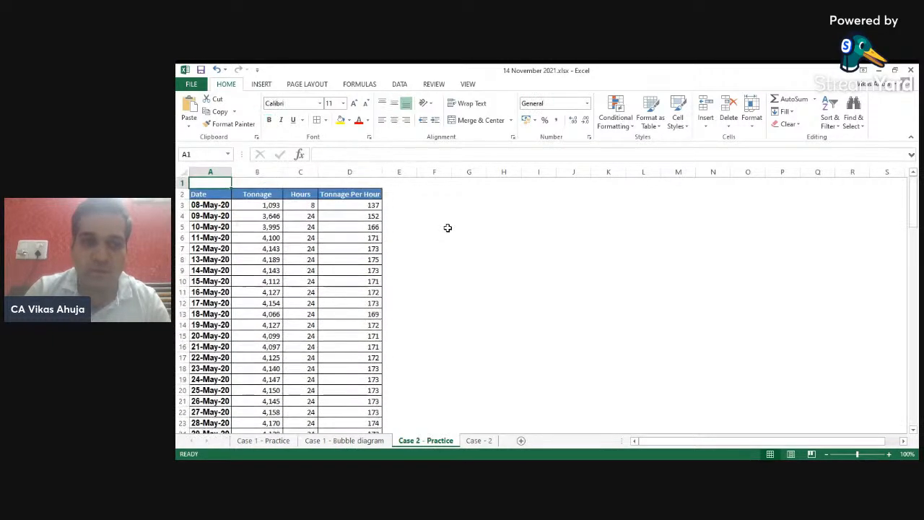
key(Down)
key(Down)
key(Down)
key(Right)
key(Right)
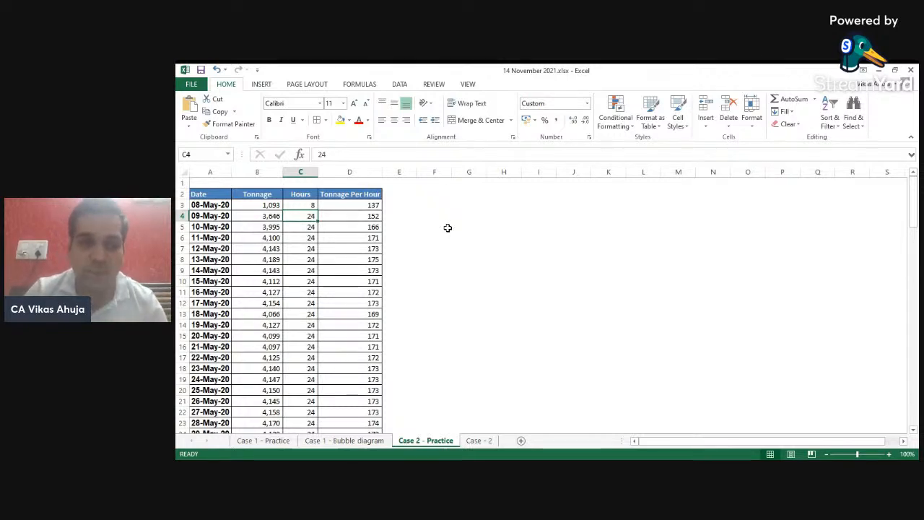
key(ctrl+Down)
key(Down)
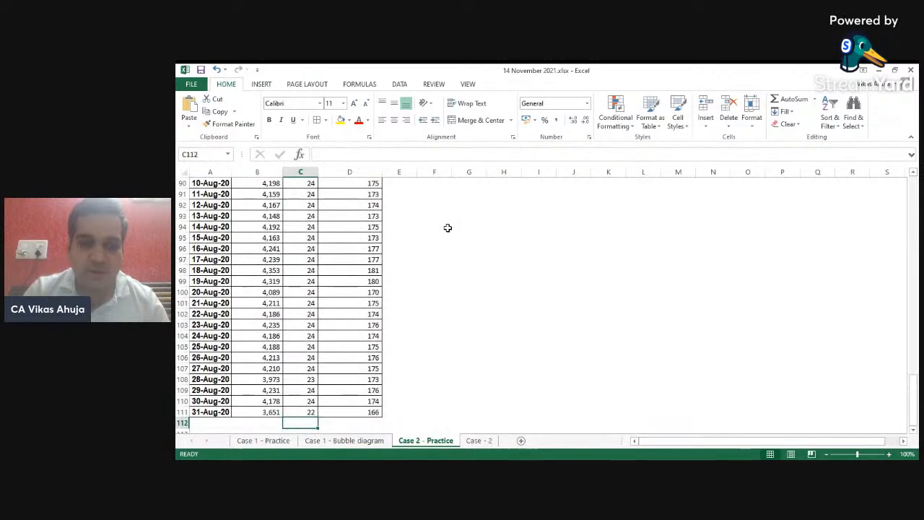
key(alt+equal)
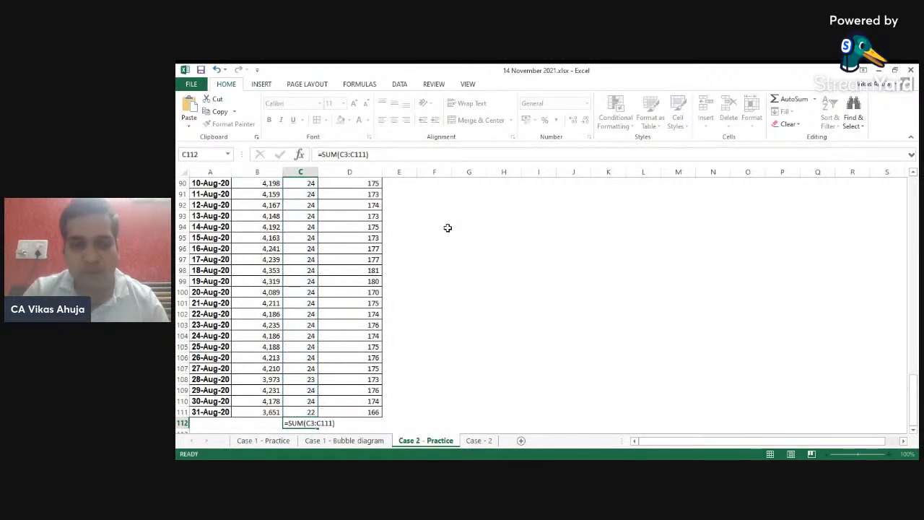
key(Return)
- Total the Tonnage column in the same row with AutoSum
key(Up)
key(Left)
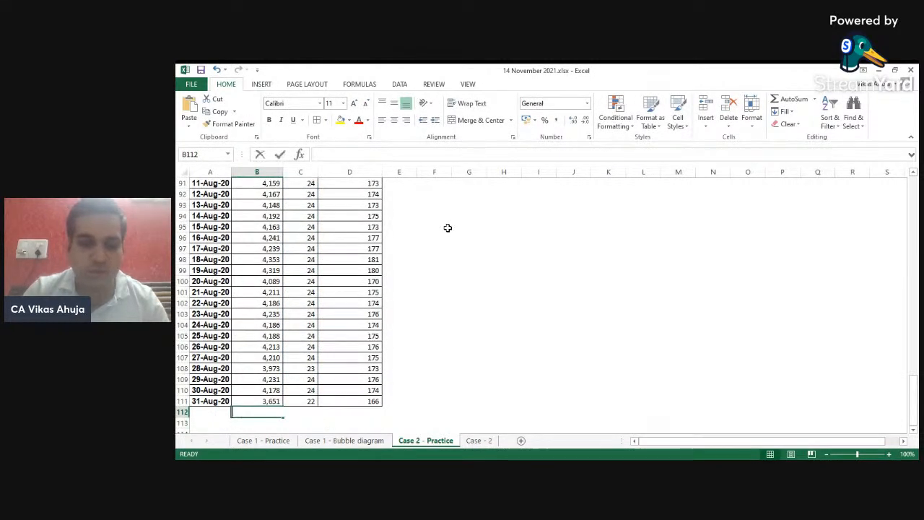
key(alt+equal)
key(Return)
- Compute overall tonnage per hour in D112 as total tonnage divided by total hours
key(Up)
key(Right)
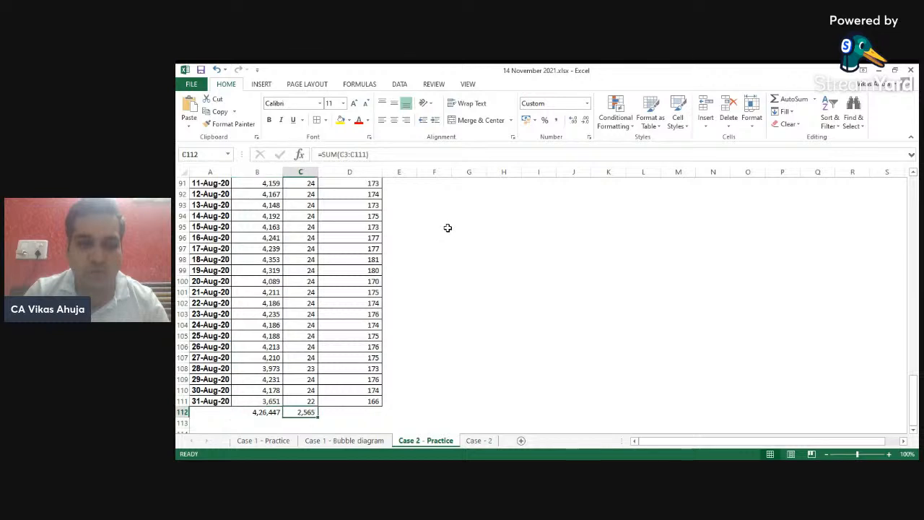
key(Left)
key(Right)
key(Right)
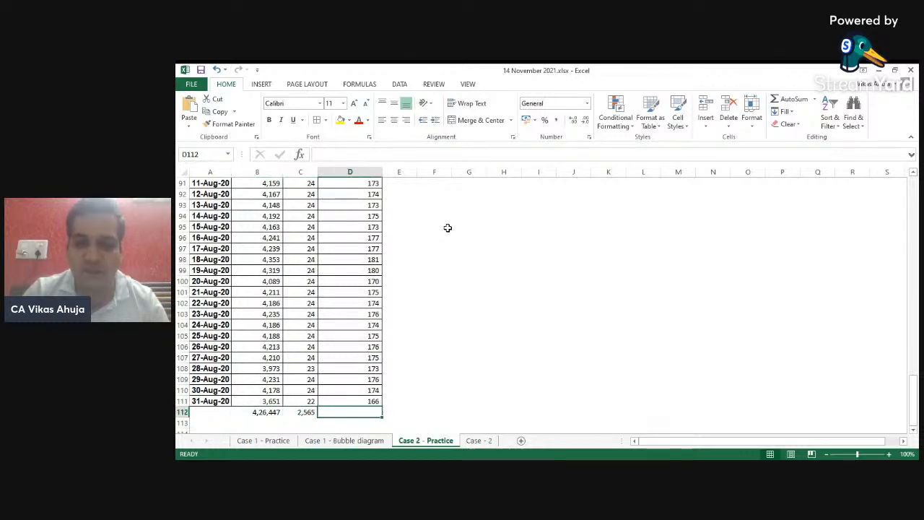
text(=)
key(Left)
key(Left)
text(/)
key(Left)
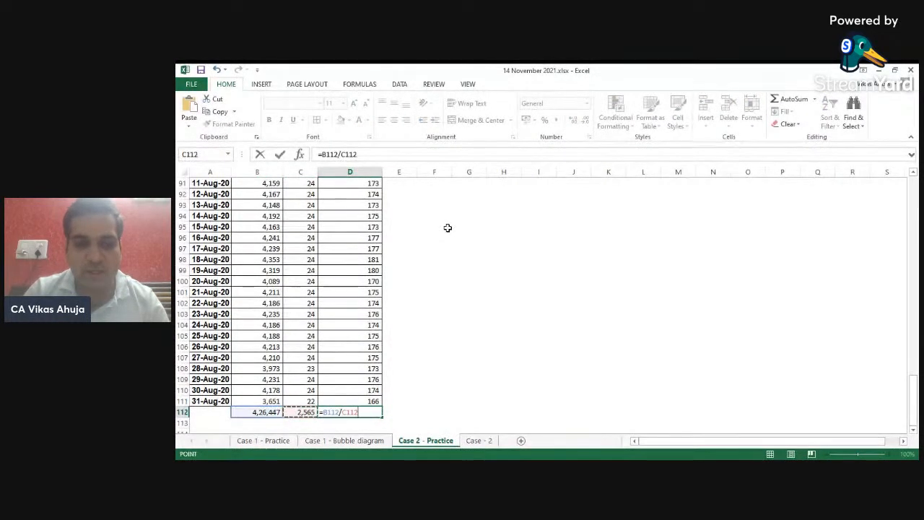
key(Return)
key(Up)
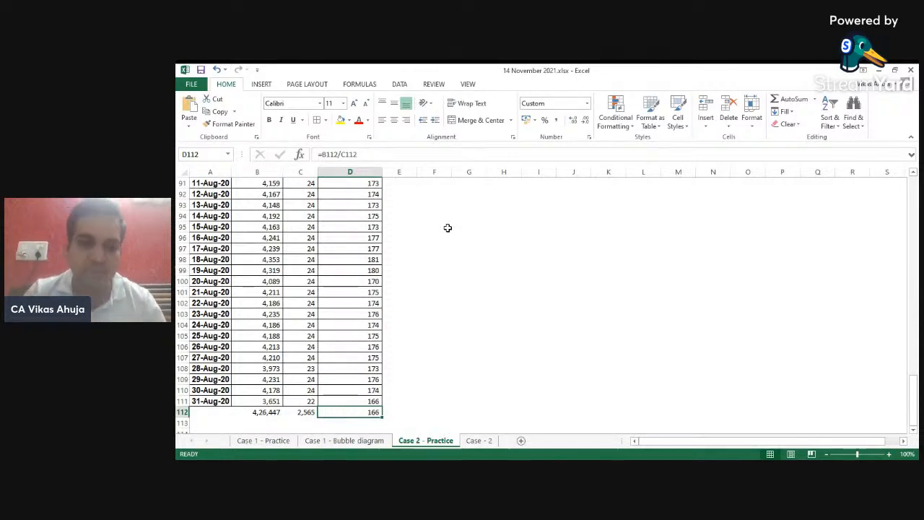
- Add an Average Tonnage Per Hour header in E2 and enter 166 below it
key(ctrl+Up)
key(Right)
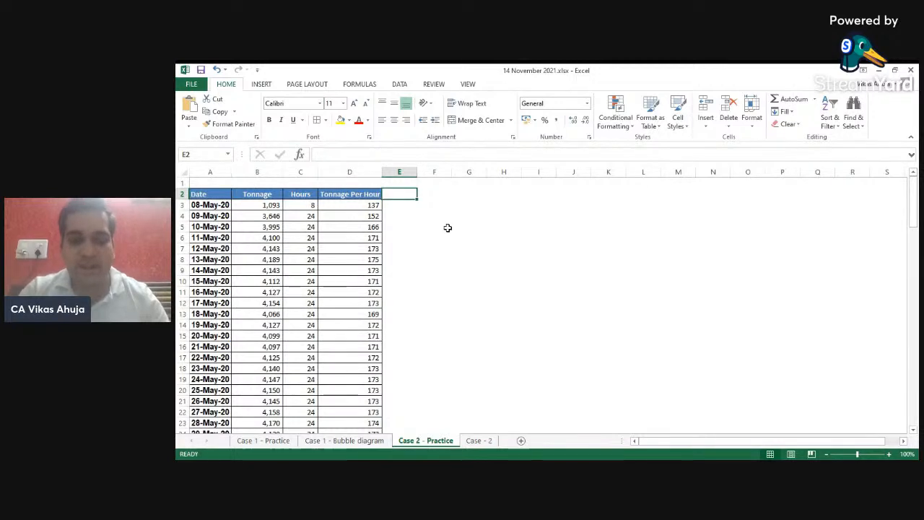
text(Average )
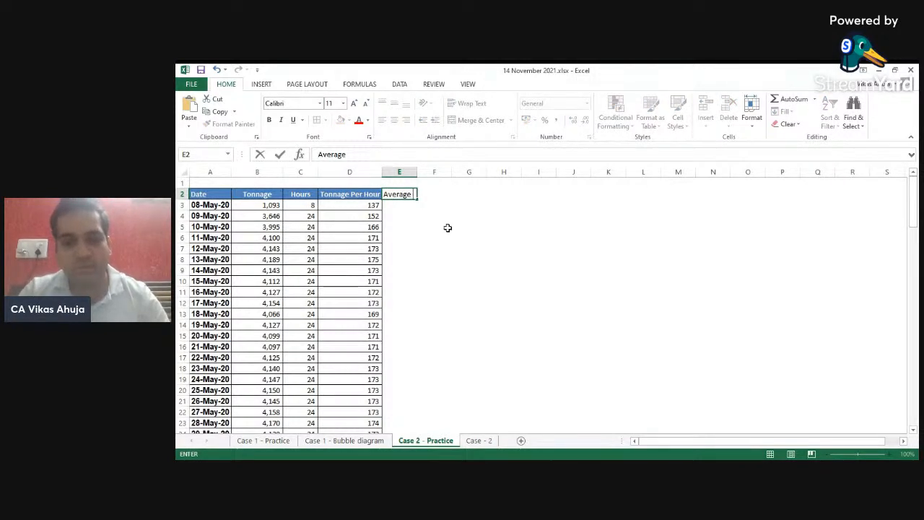
text(Tonnage)
key(BackSpace)
key(BackSpace)
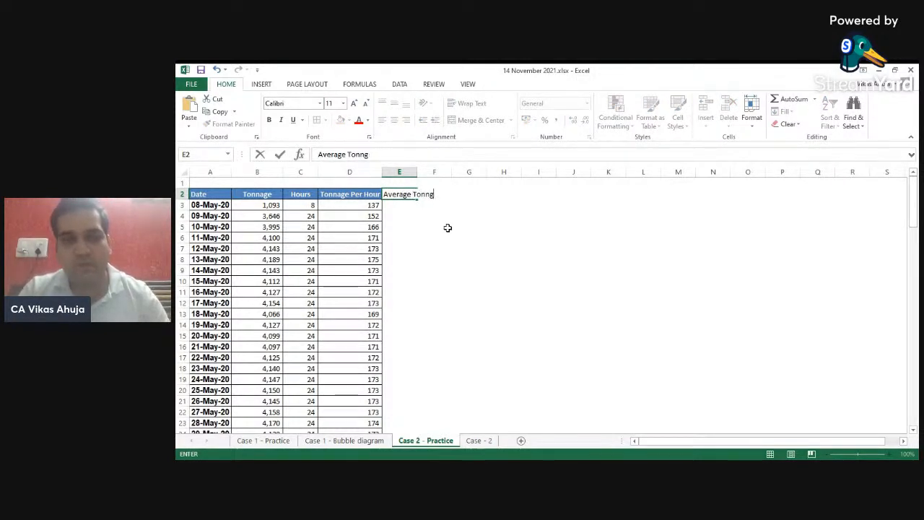
text(ge Per Hour)
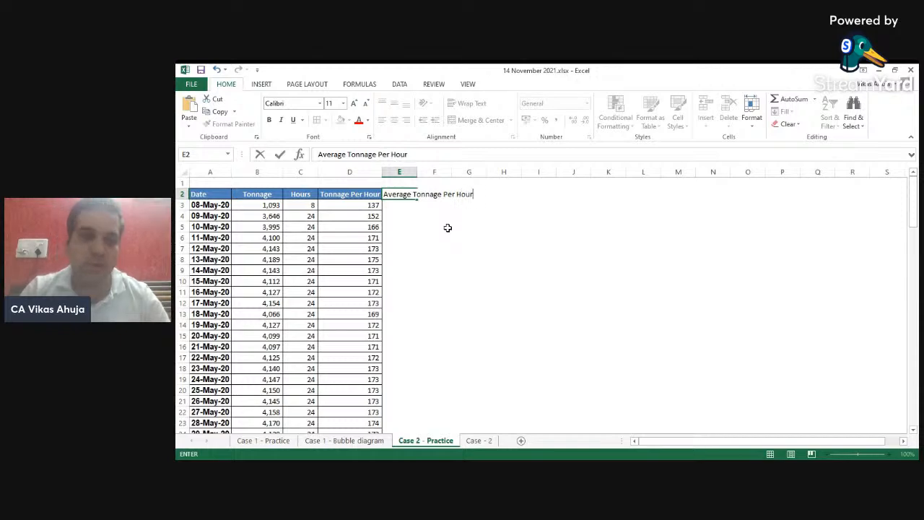
key(Return)
text(166)
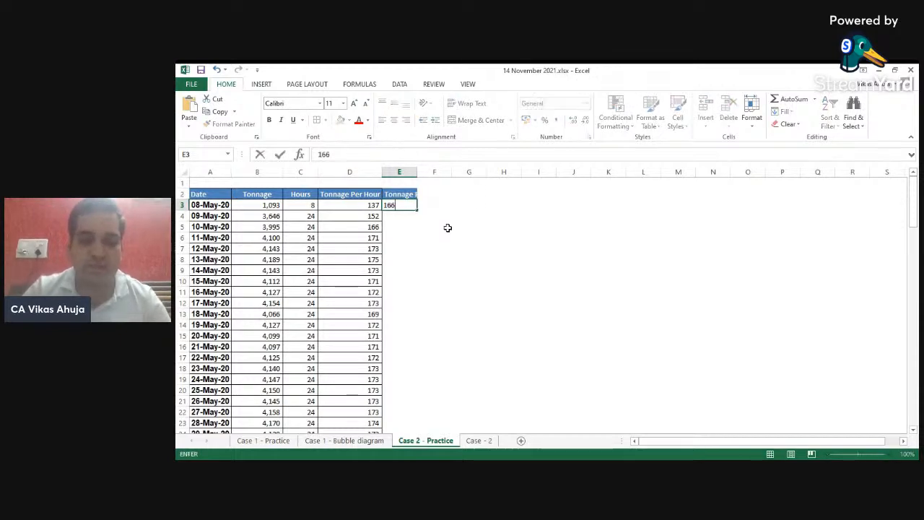
key(Return)
- Fill the 166 average down column E to the last data row
key(Left)
key(ctrl+Down)
key(Right)
key(Up)
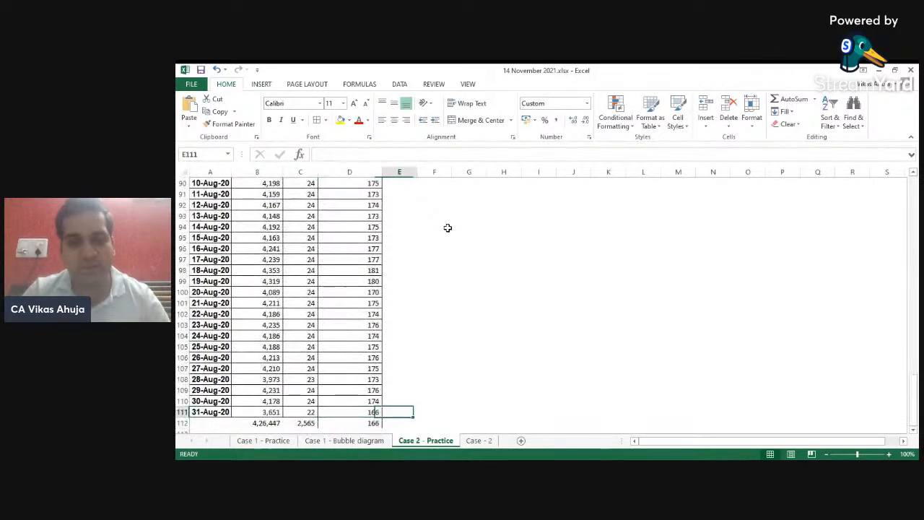
key(ctrl+shift+Up)
key(ctrl+d)
key(ctrl+Up)
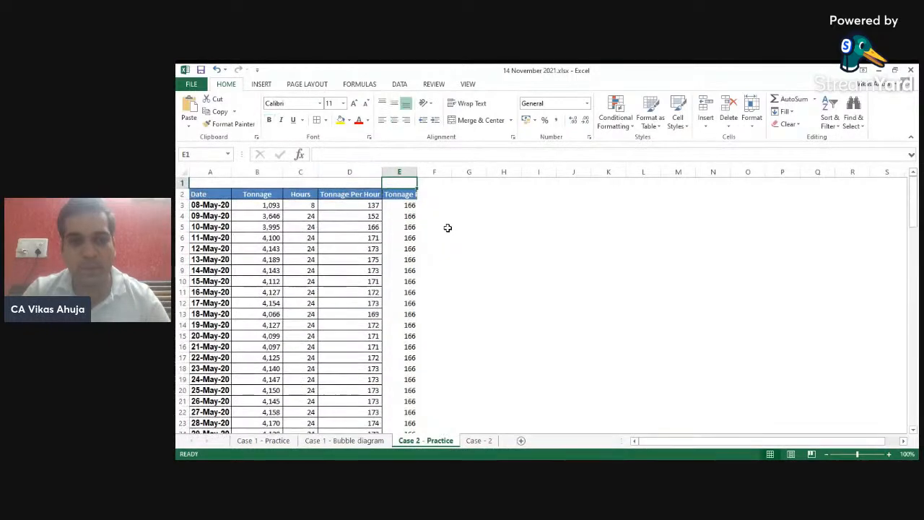
- Autofit the widths of the table columns A through E
key(ctrl+Left)
key(ctrl+shift+Right)
key(ctrl+shift+Down)
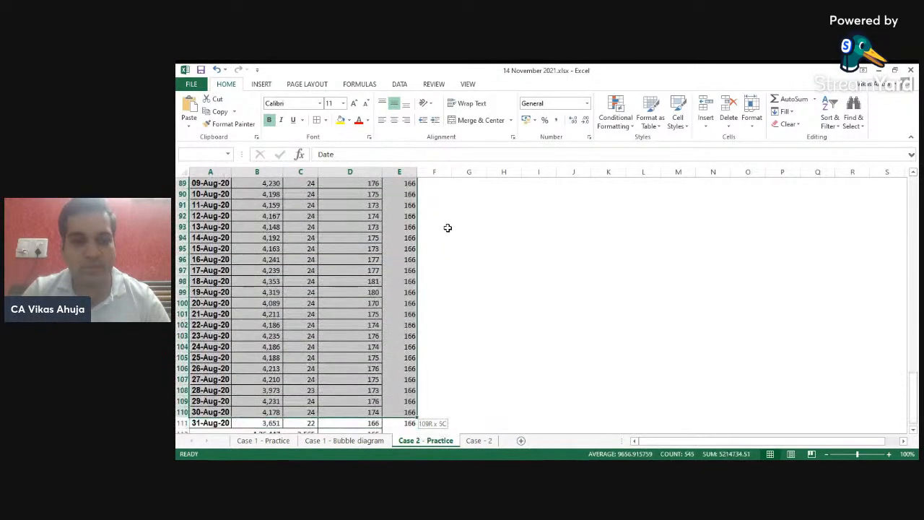
key(alt+o)
key(c)
key(a)
key(ctrl+BackSpace)
key(Up)
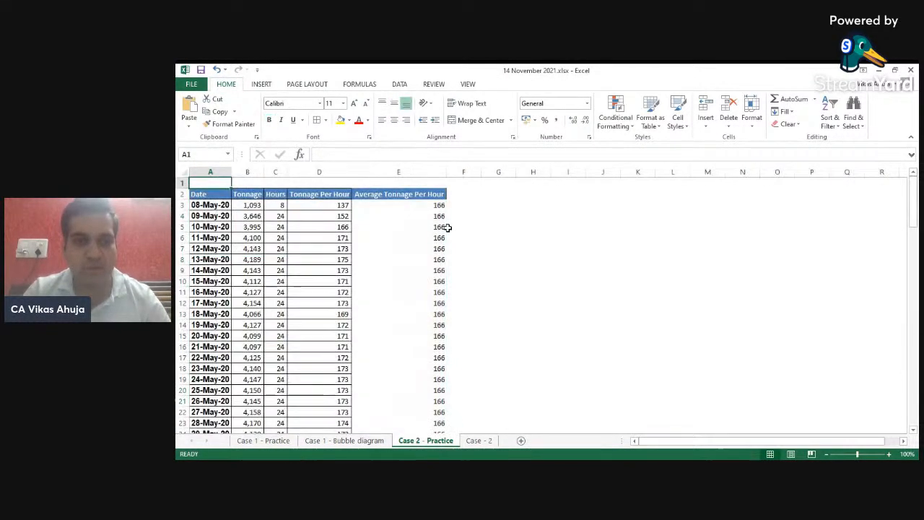
- Add a Planned TPH header in F2
key(Down)
key(Right)
key(Right)
key(Right)
key(Right)
key(Right)
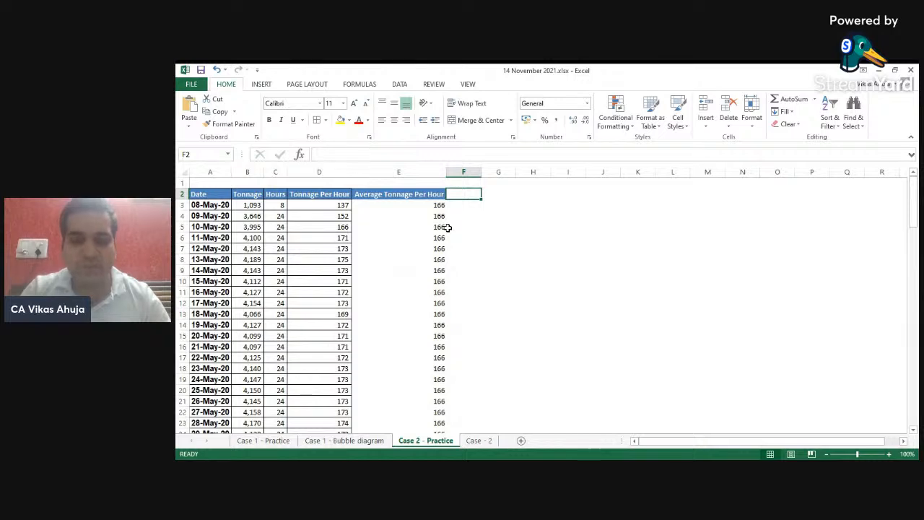
text(Planned)
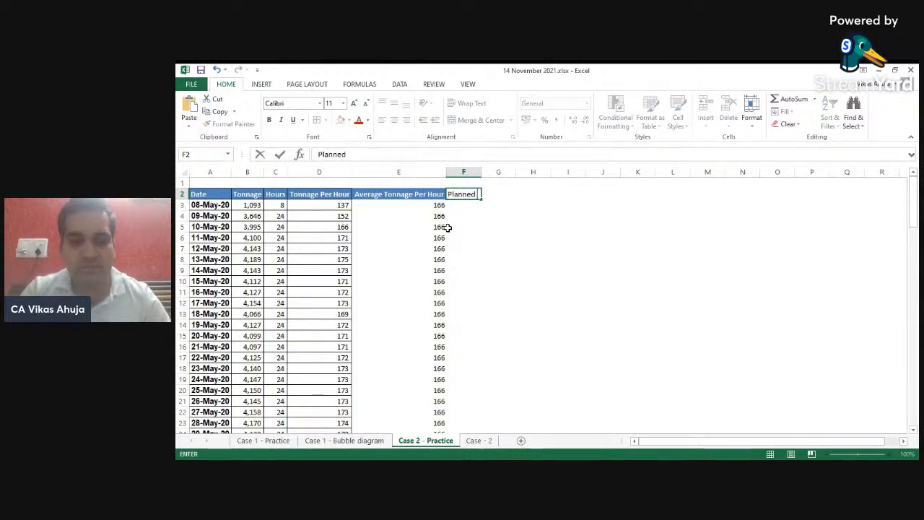
text( TPH)
key(Return)
- Rename the E2 header to Average Tonnage Per Hour (TPH)
key(Up)
key(Left)
key(F2)
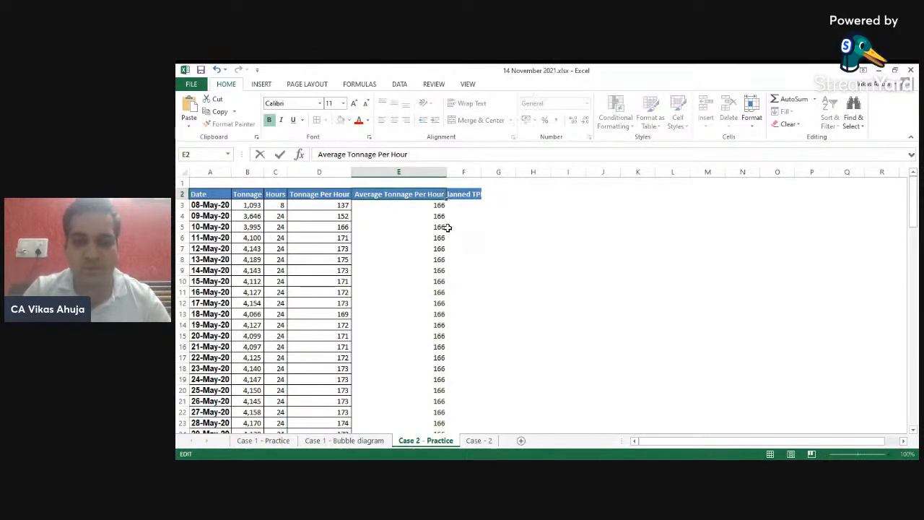
text((TPH))
key(Return)
key(Up)
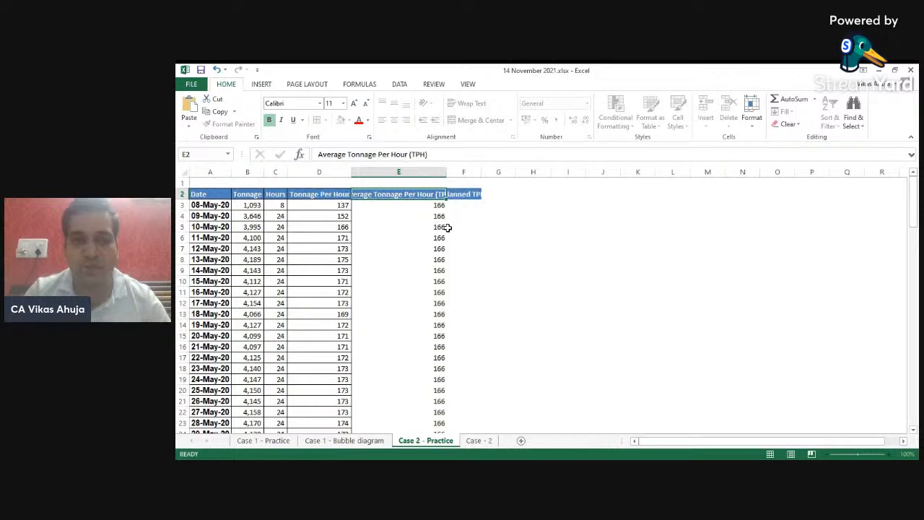
- Wrap the text of the E2:F2 headers and adjust column E's width
drag(446, 173, 400, 176)
key(shift+Right)
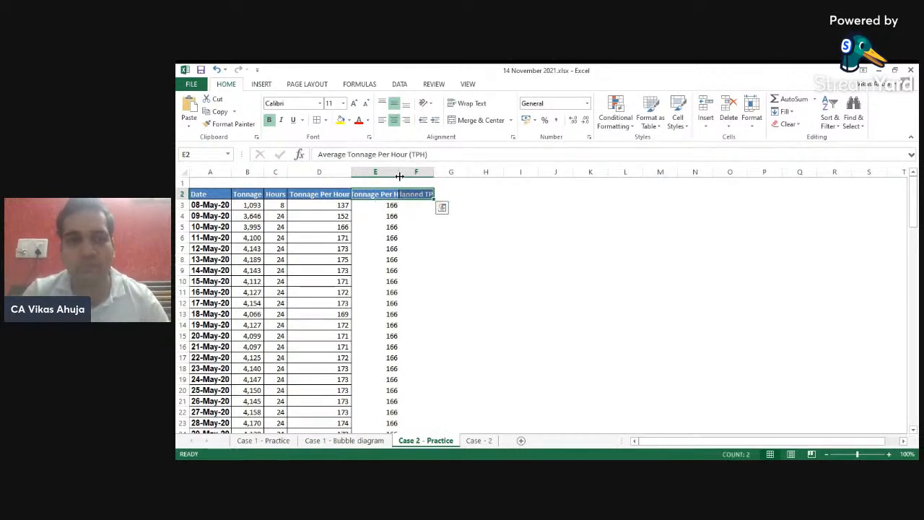
click(470, 103)
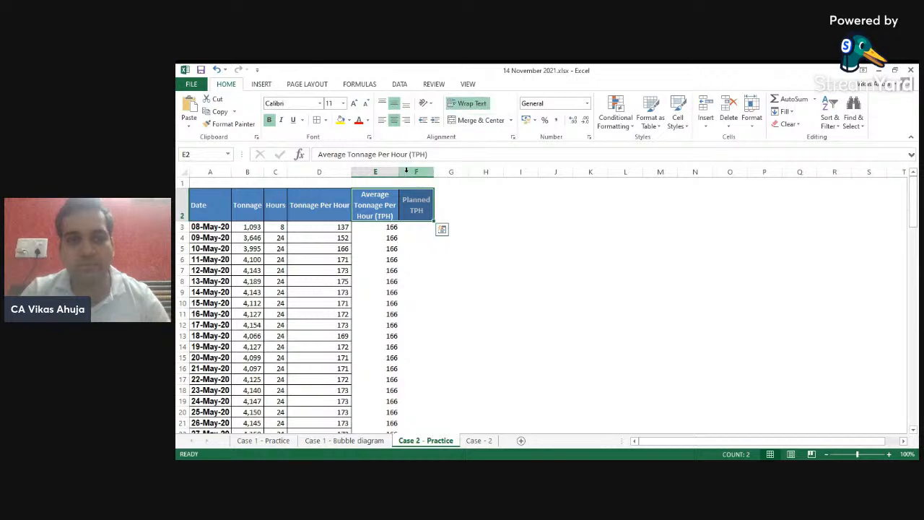
drag(399, 171, 417, 171)
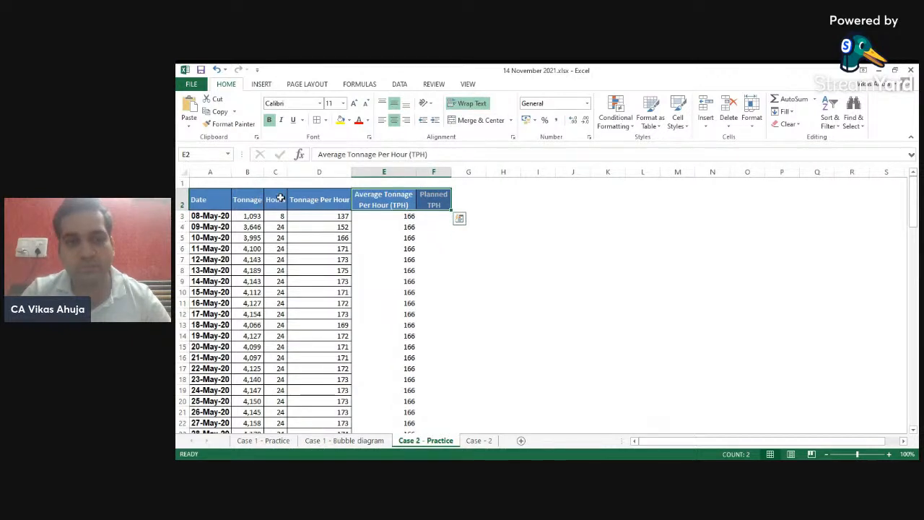
- Enter a planned TPH of 160 in F3 and fill it down to the last data row
click(319, 198)
key(Right)
key(Right)
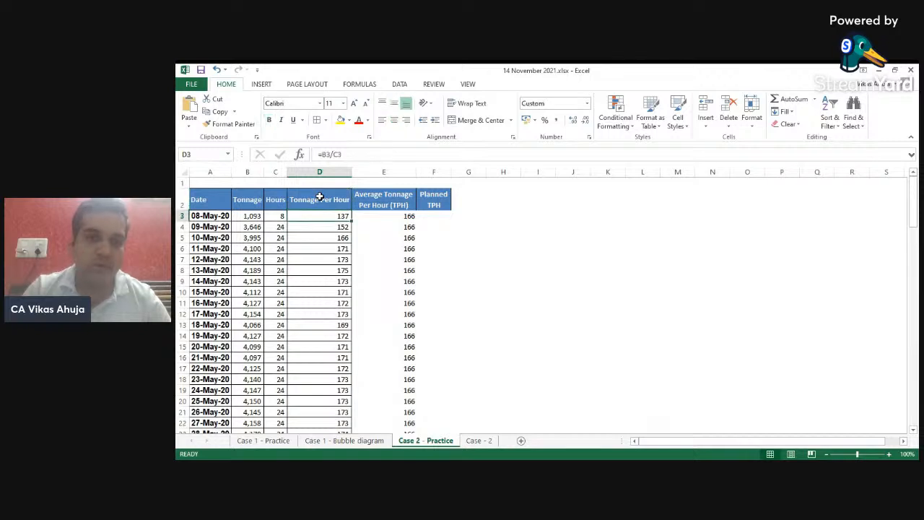
key(Down)
text(1)
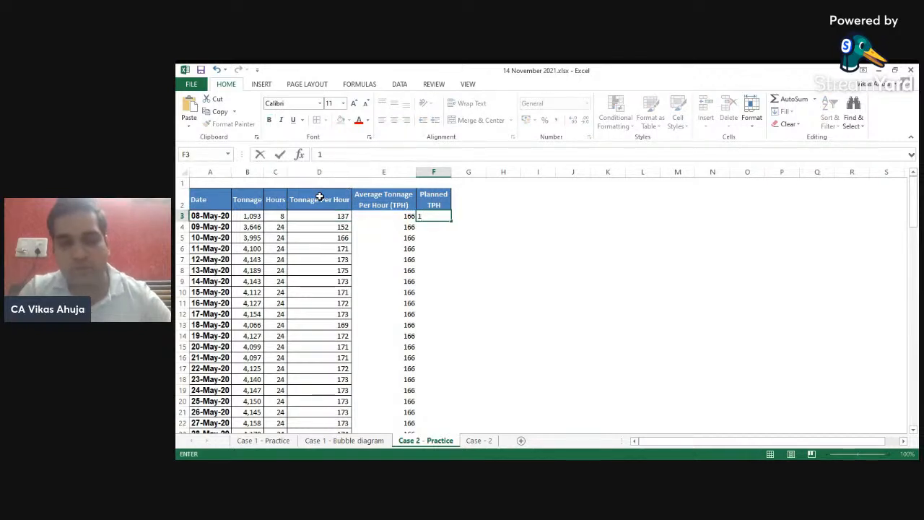
text(60)
key(Return)
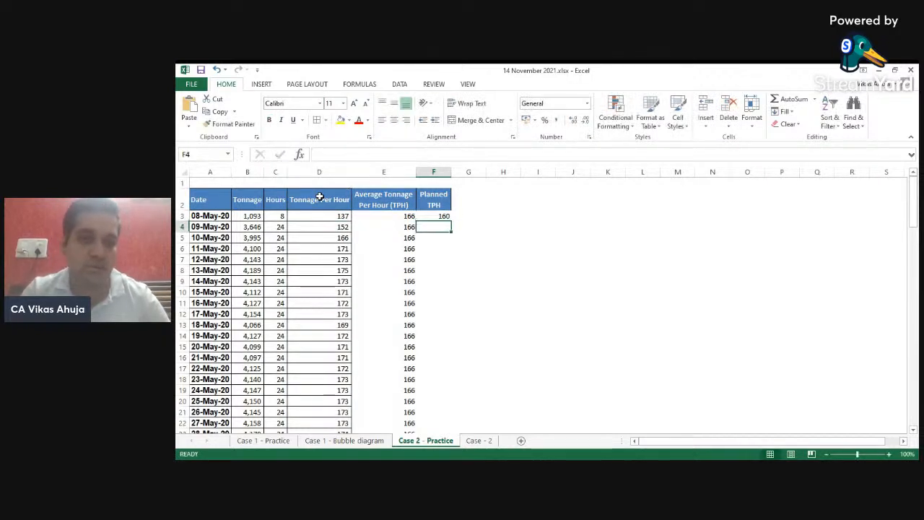
key(Left)
key(ctrl+Down)
key(Right)
key(ctrl+shift+Up)
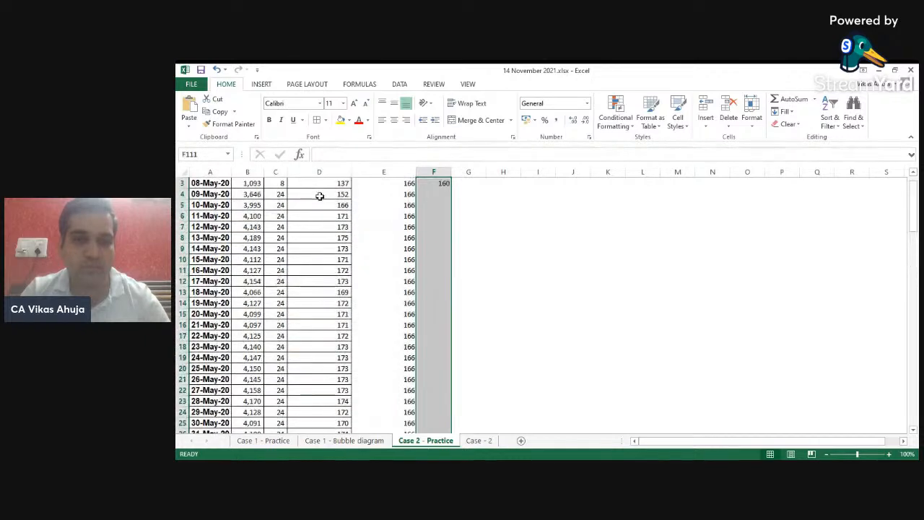
key(ctrl+d)
- Apply borders to the whole table range A2:F111
key(ctrl+Up)
key(Left)
key(Left)
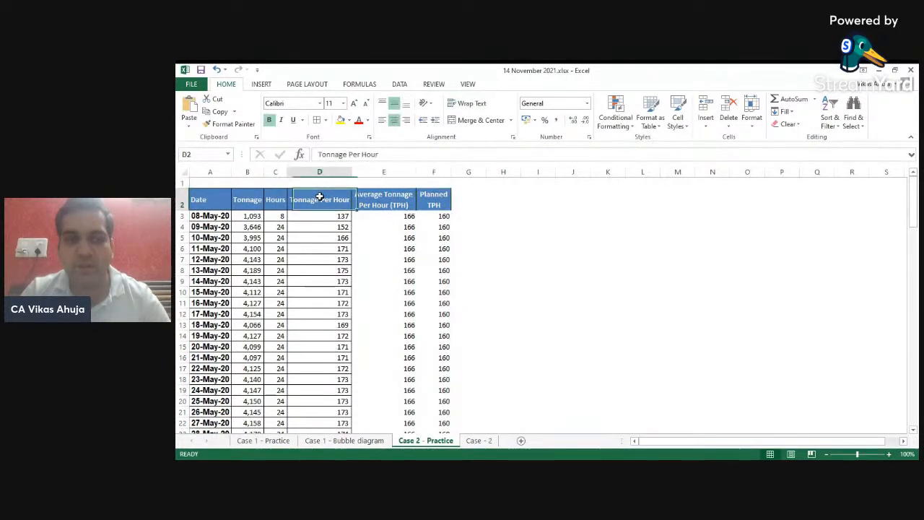
key(Left)
key(Left)
key(Left)
key(ctrl+shift+Right)
key(ctrl+shift+Down)
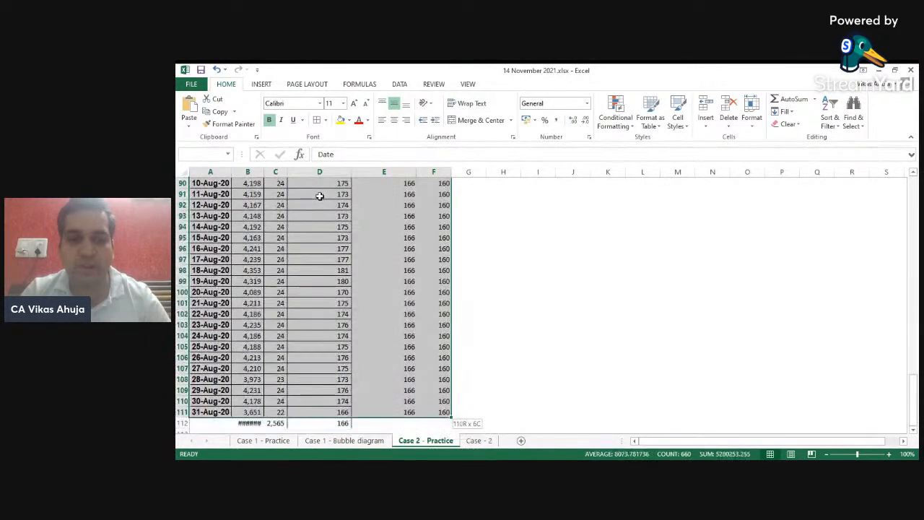
scroll(388, 236, up, 20)
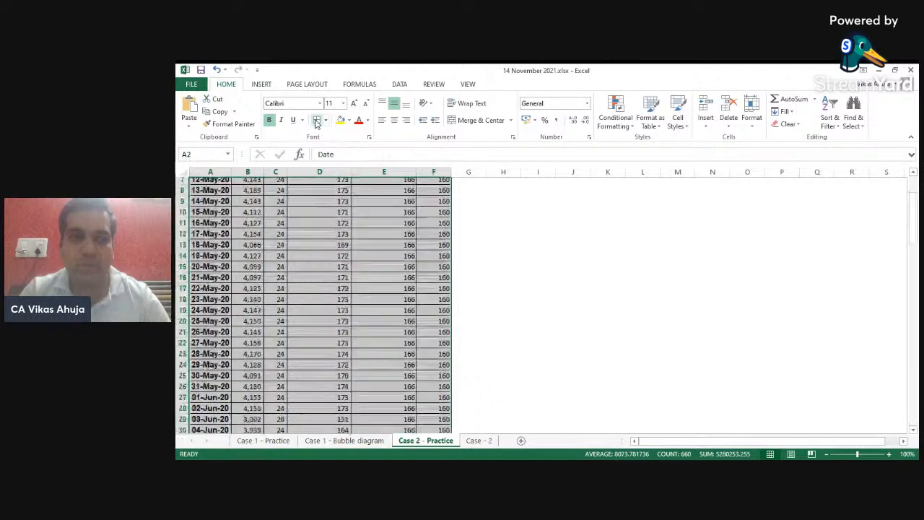
click(388, 237)
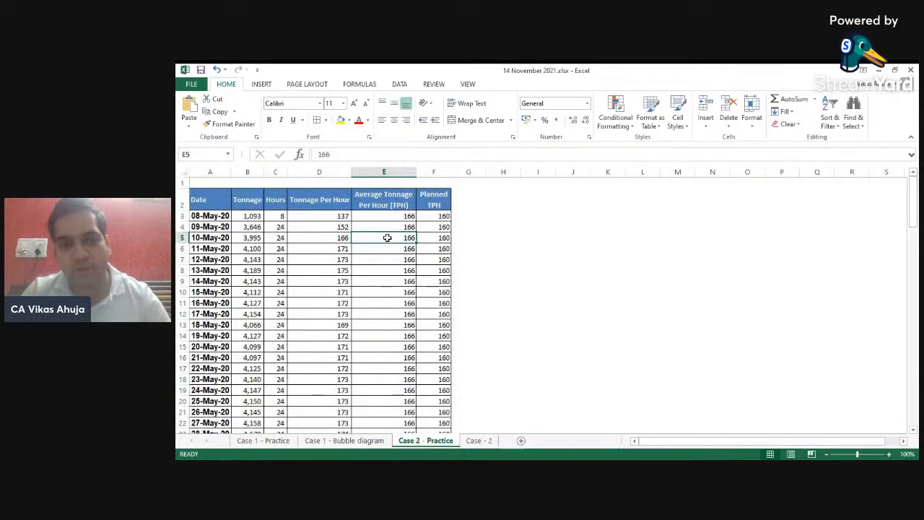
key(Up)
key(Up)
key(Up)
key(Left)
key(Left)
key(Left)
key(Left)
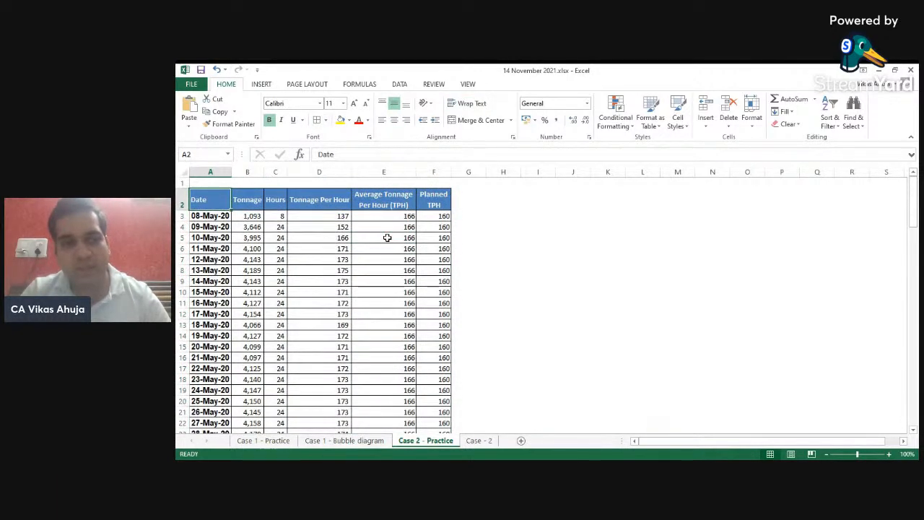
- Select the Tonnage Per Hour, Average and Planned TPH columns D2:F111 and insert a scatter chart
key(ctrl+shift+Down)
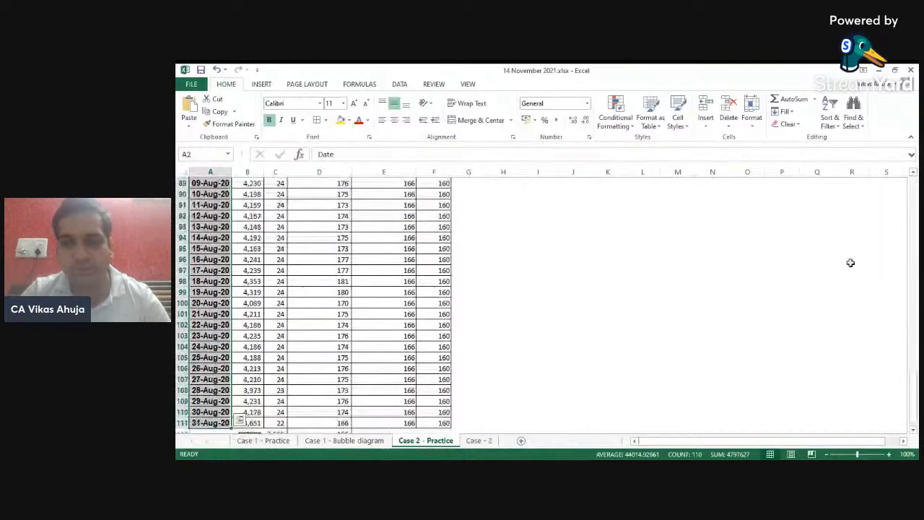
drag(908, 377, 912, 187)
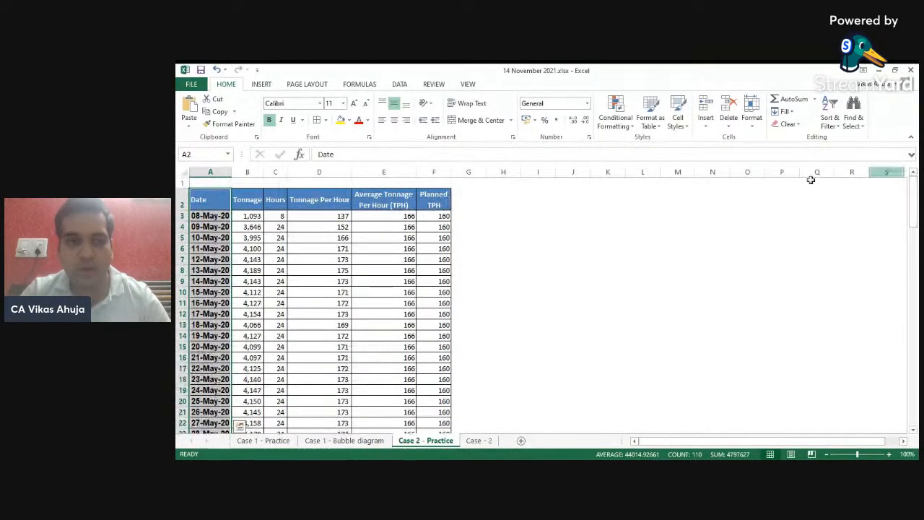
ctrl+click(333, 200)
key(ctrl+shift+Down)
key(shift+Up)
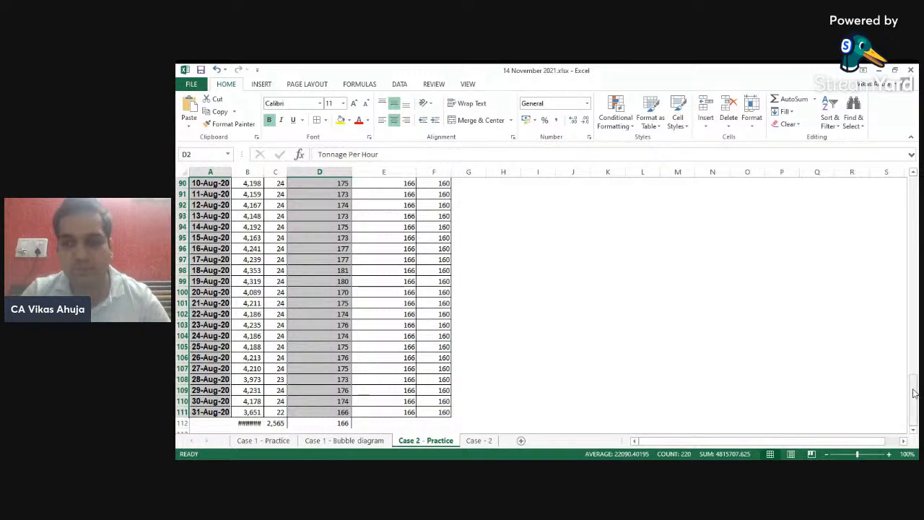
key(shift+Right)
key(shift+Right)
drag(913, 394, 916, 197)
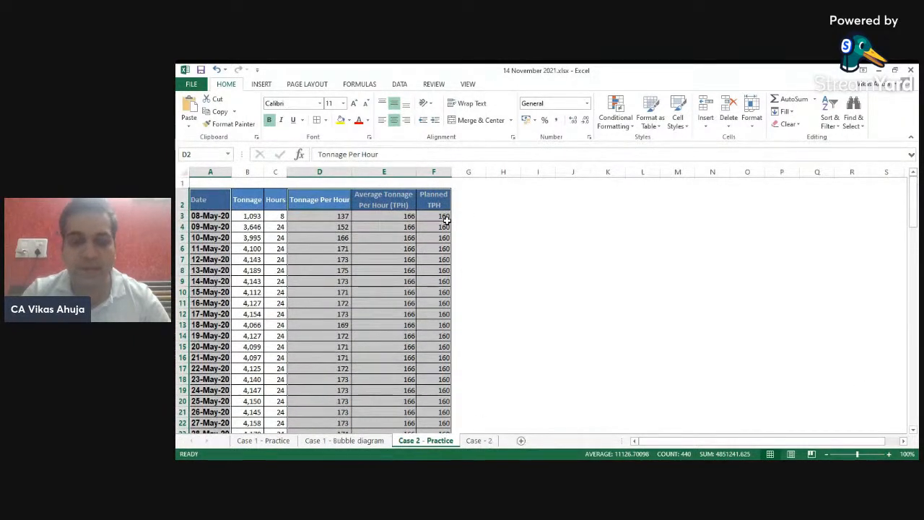
click(262, 85)
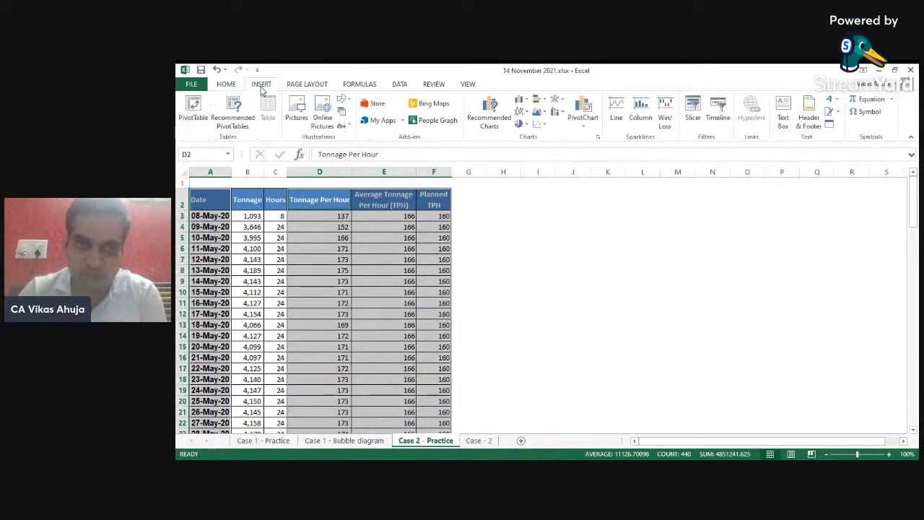
click(542, 125)
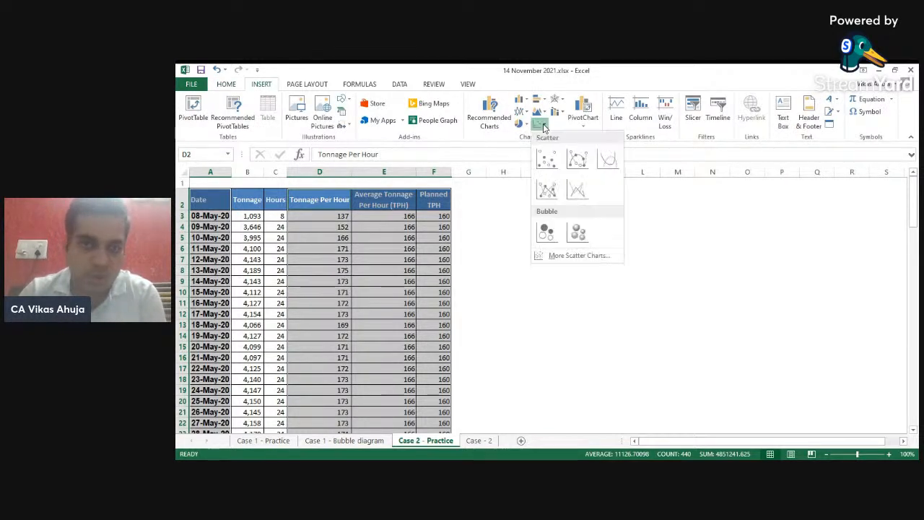
click(547, 161)
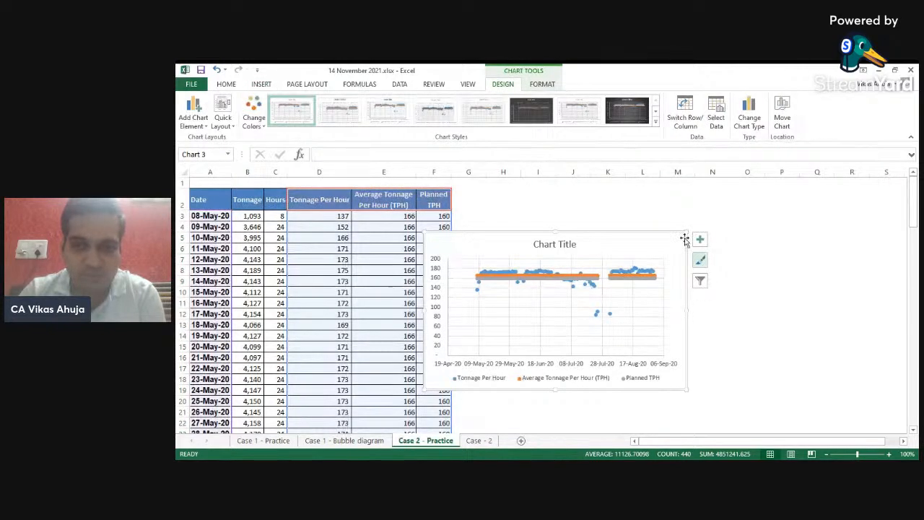
- Stretch the new chart wider on both sides across the sheet
drag(686, 309, 817, 292)
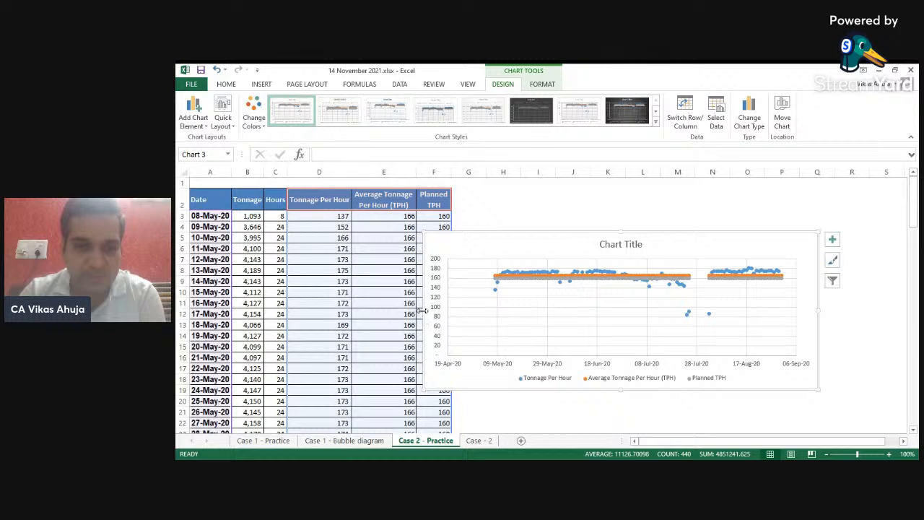
drag(422, 311, 243, 299)
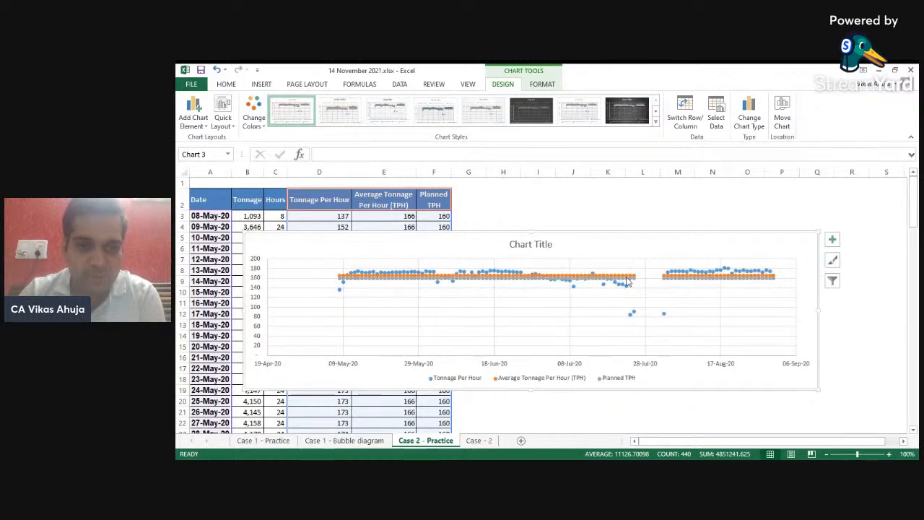
- Change the chart to a combo: Tonnage Per Hour as Scatter, Average and Planned TPH as Line
right_click(565, 260)
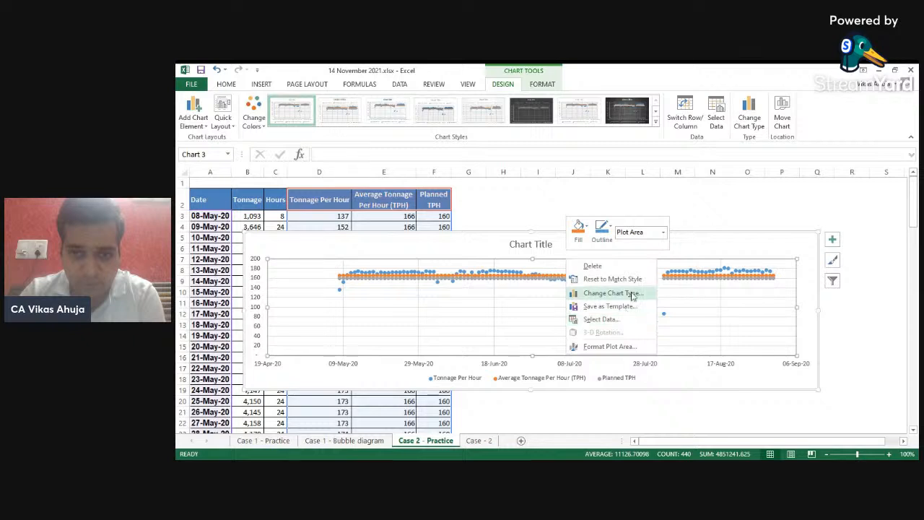
key(Escape)
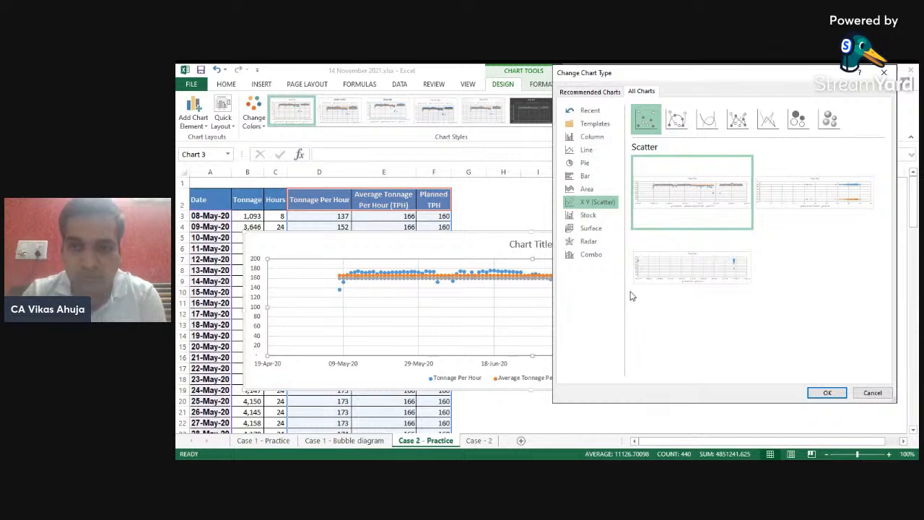
click(591, 255)
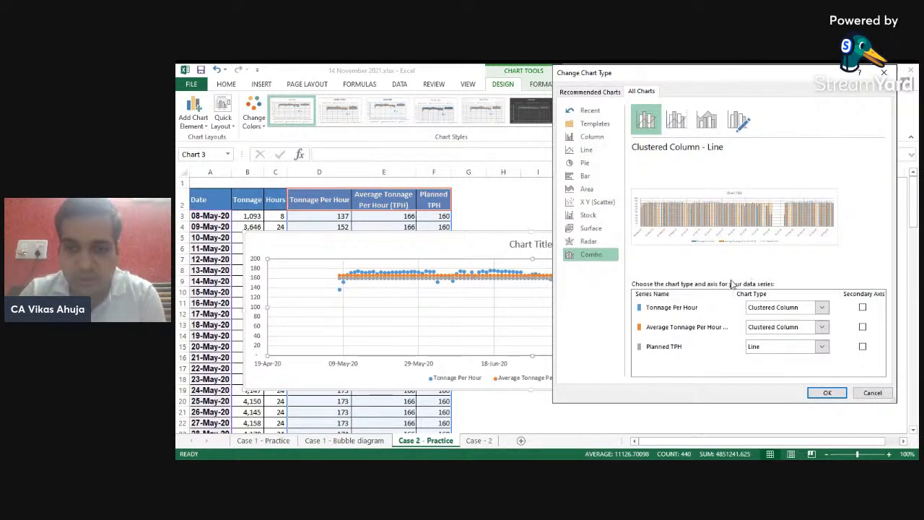
click(822, 309)
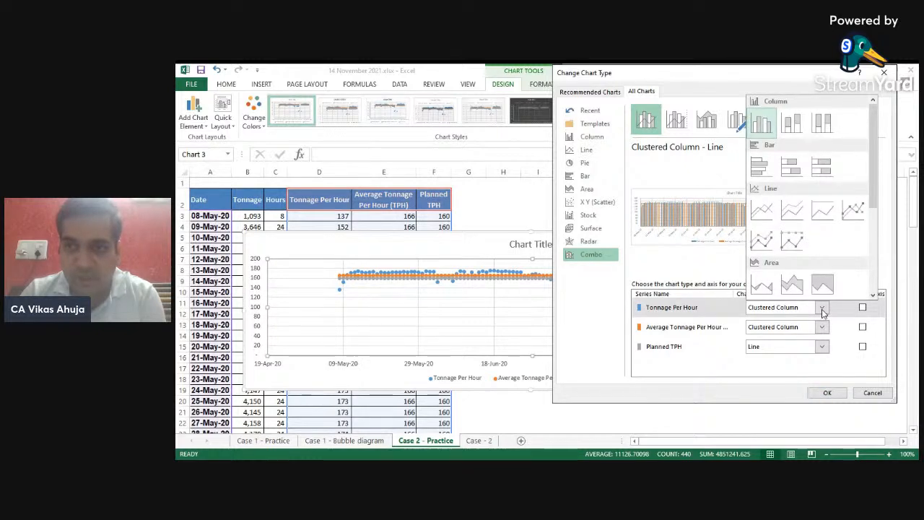
scroll(870, 217, down, 1)
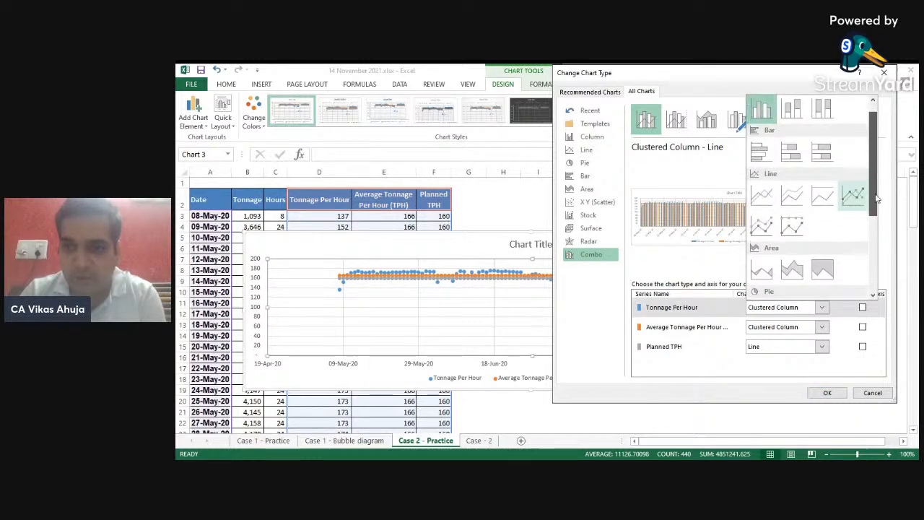
click(873, 285)
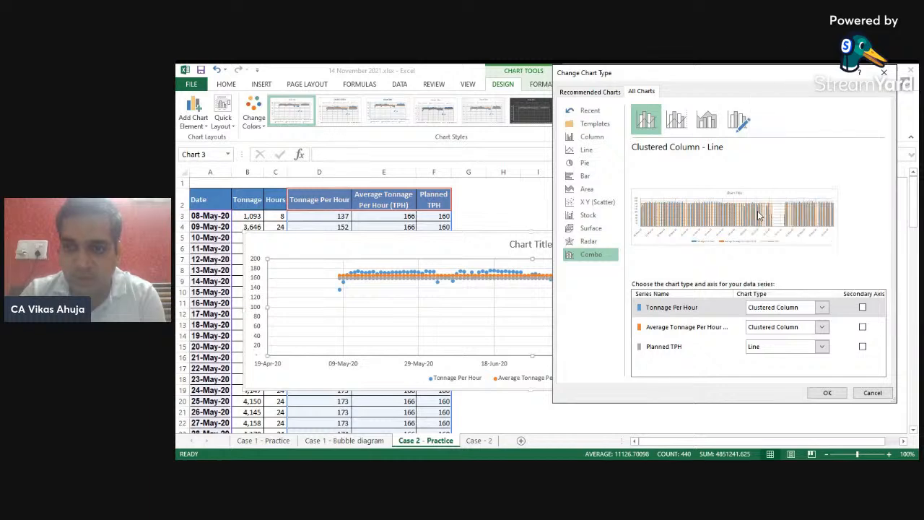
click(761, 210)
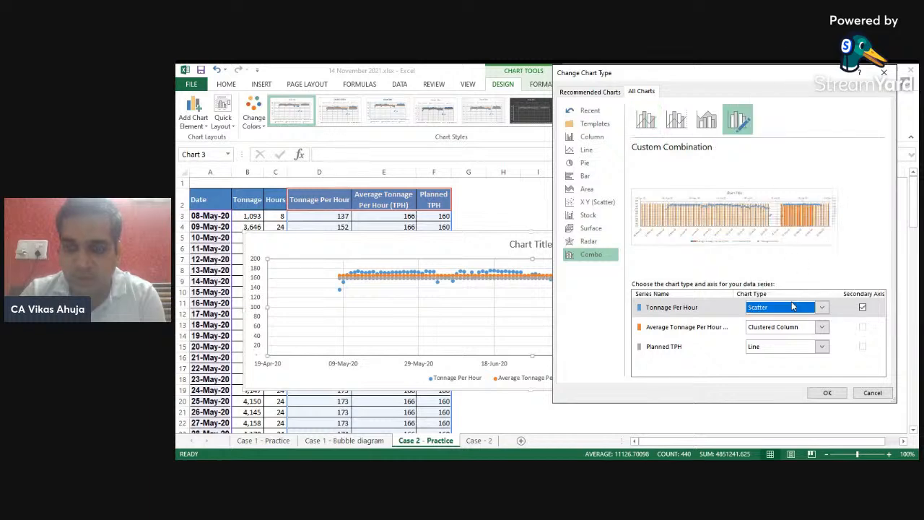
click(821, 328)
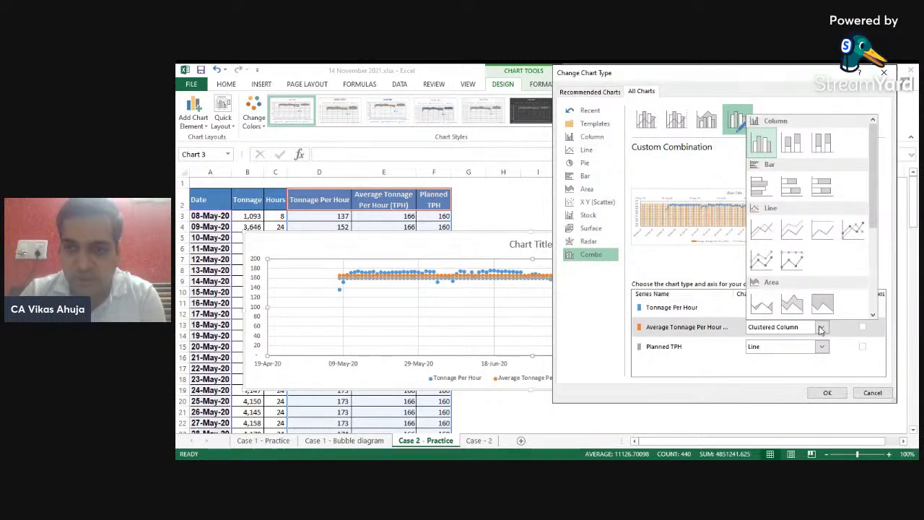
click(763, 231)
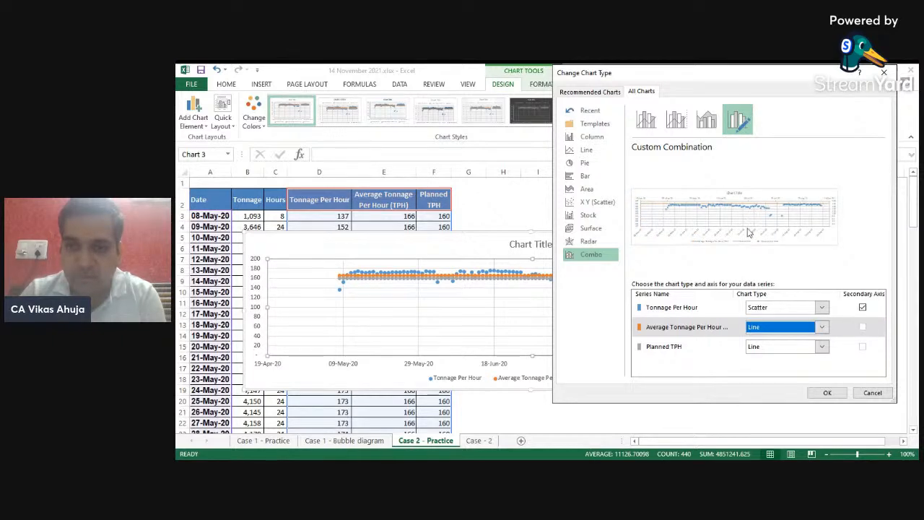
click(821, 347)
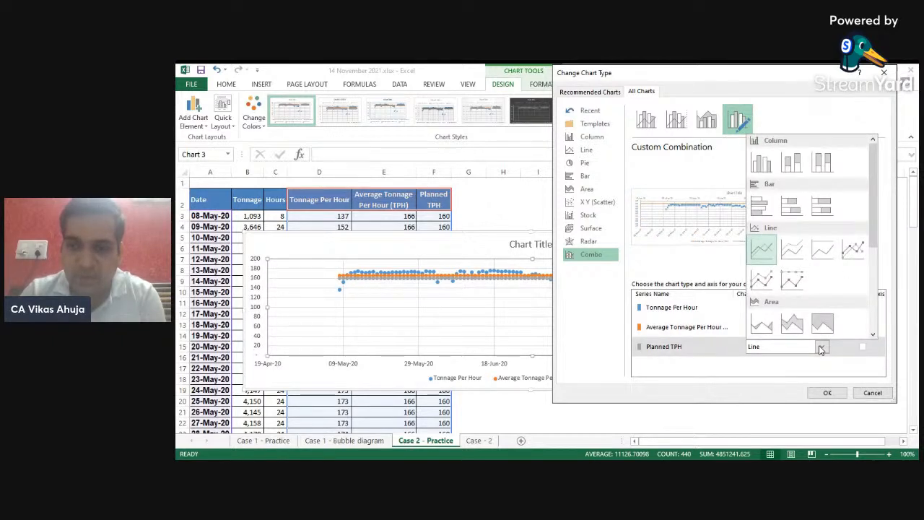
click(766, 250)
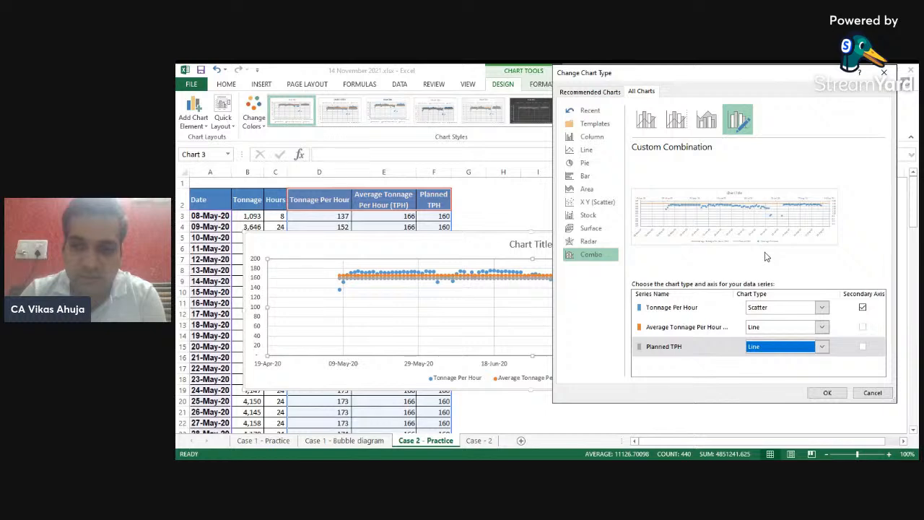
click(827, 393)
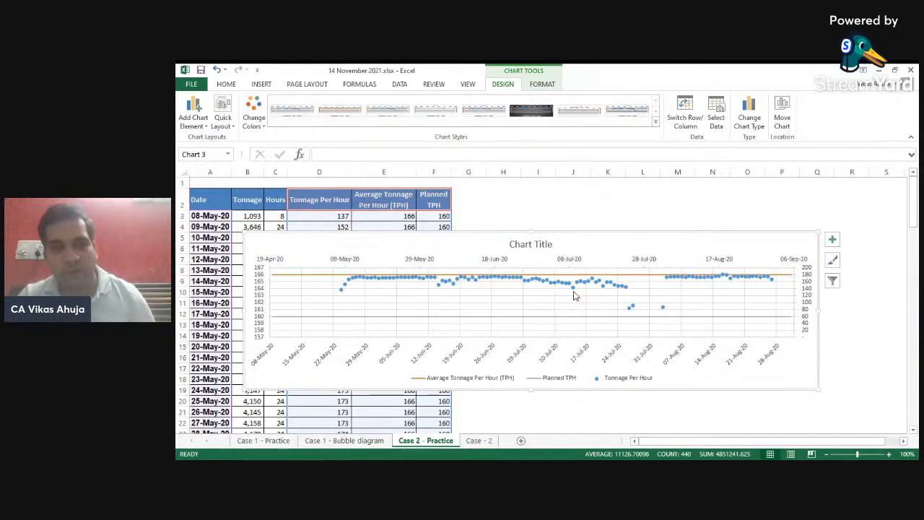
- Resize the chart to span about columns A to R and rows 4 to 26
drag(815, 232, 875, 180)
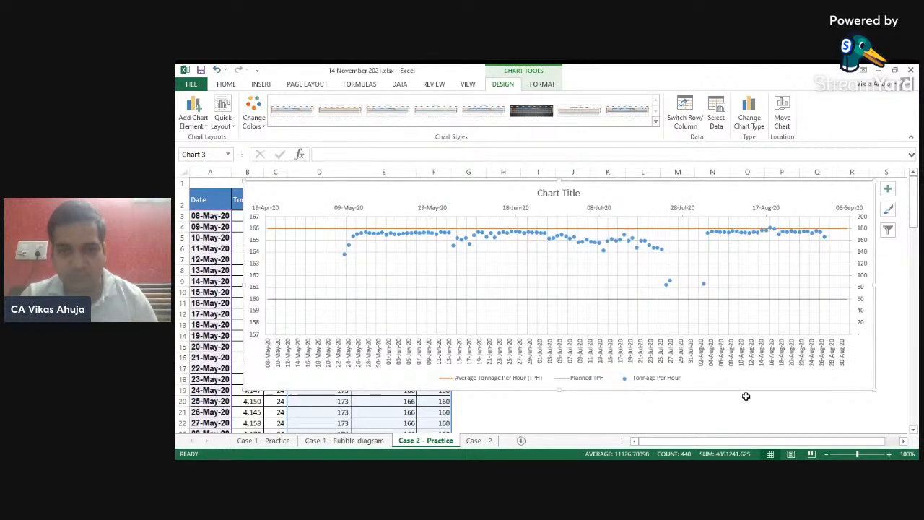
click(888, 281)
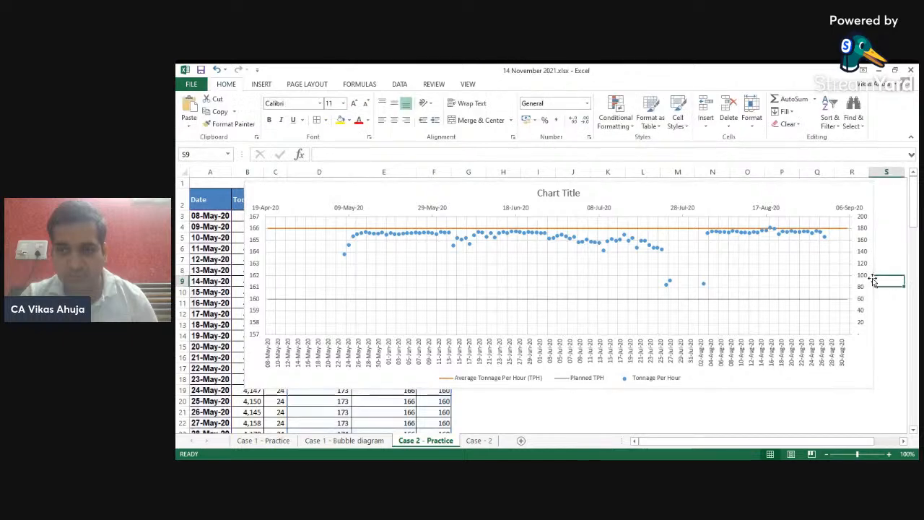
click(315, 194)
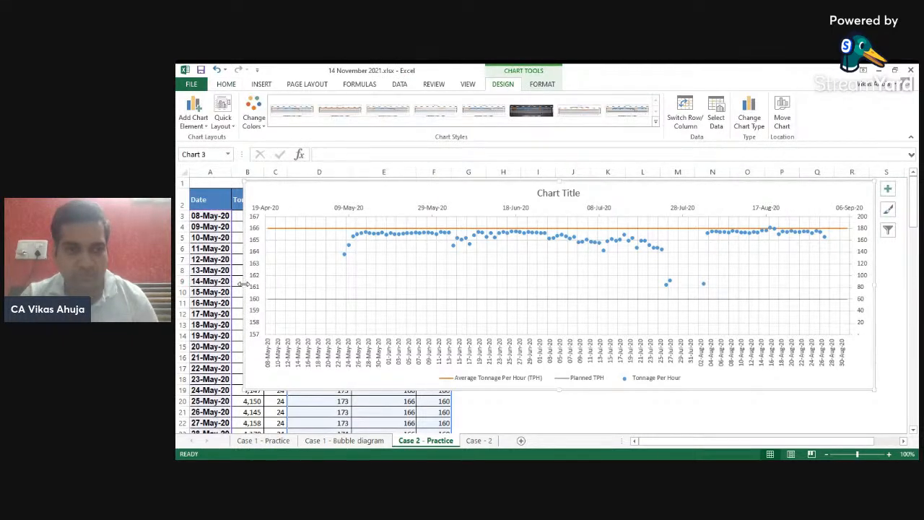
drag(244, 286, 206, 285)
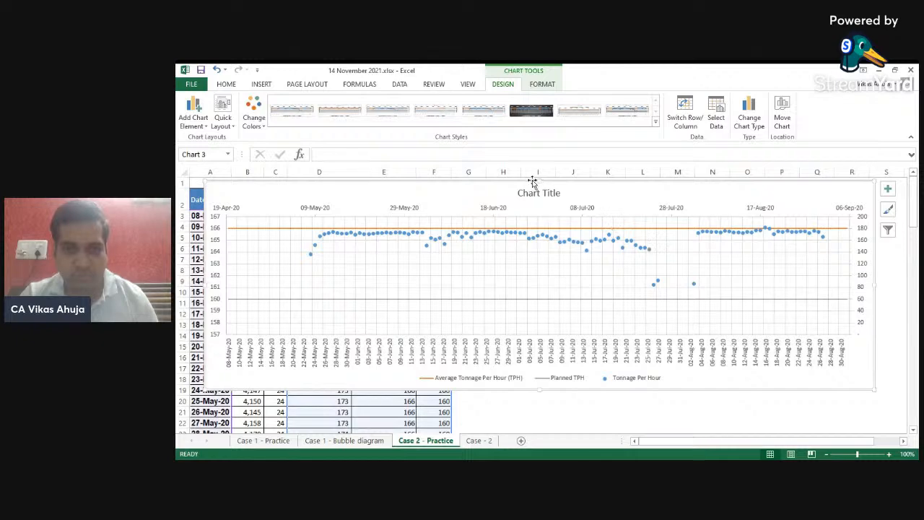
drag(539, 180, 539, 230)
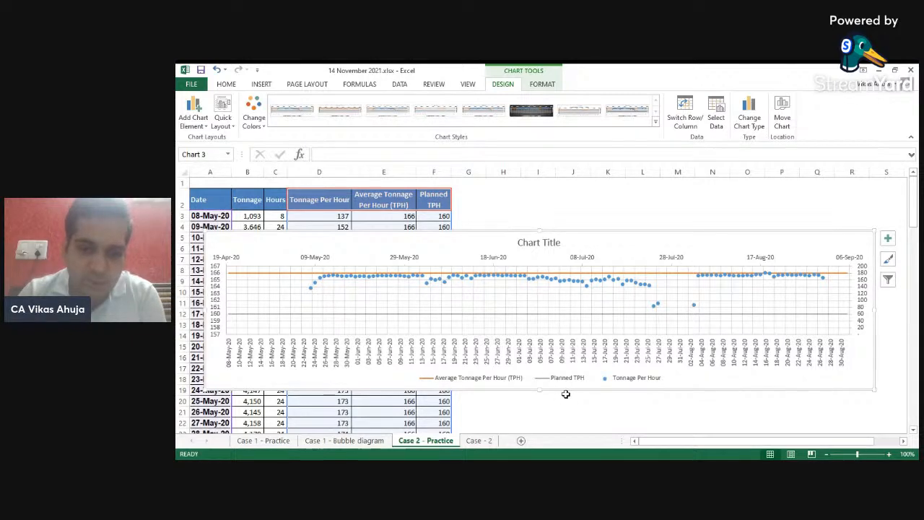
drag(540, 391, 537, 416)
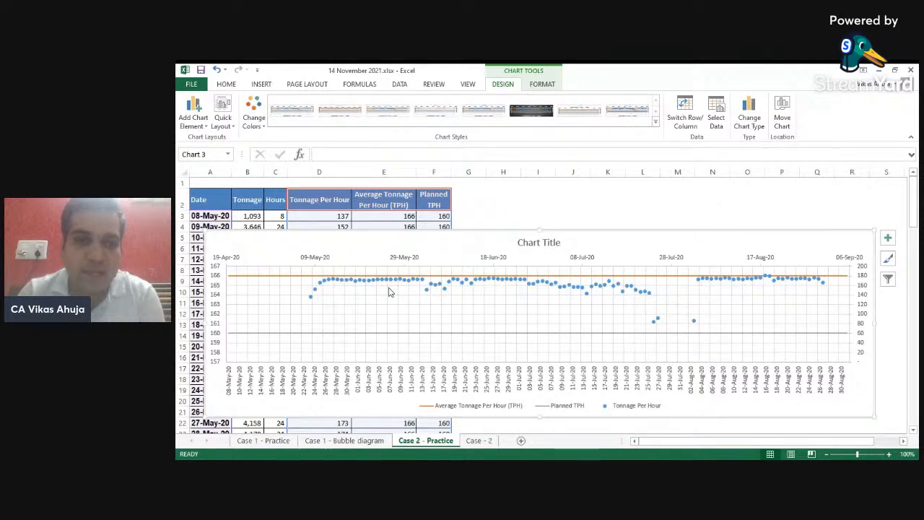
- Take the Tonnage Per Hour scatter series off the secondary axis in the chart type settings
right_click(503, 290)
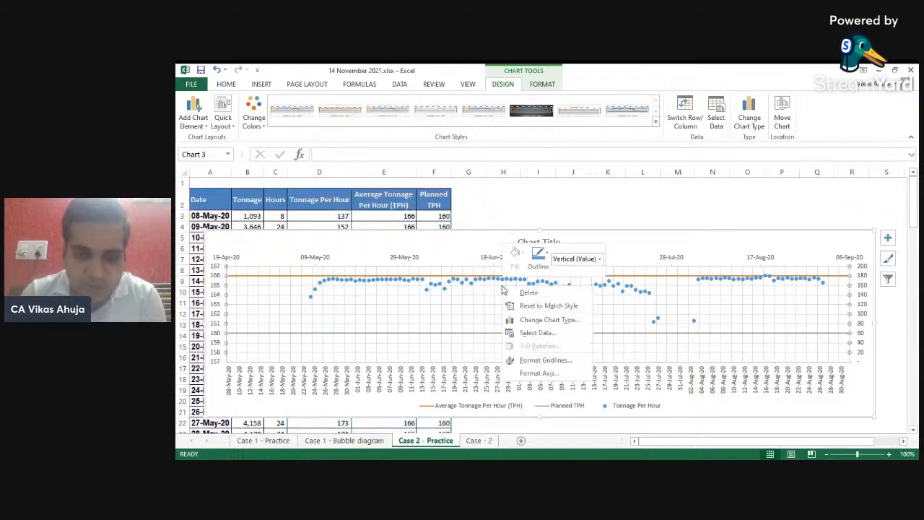
click(564, 319)
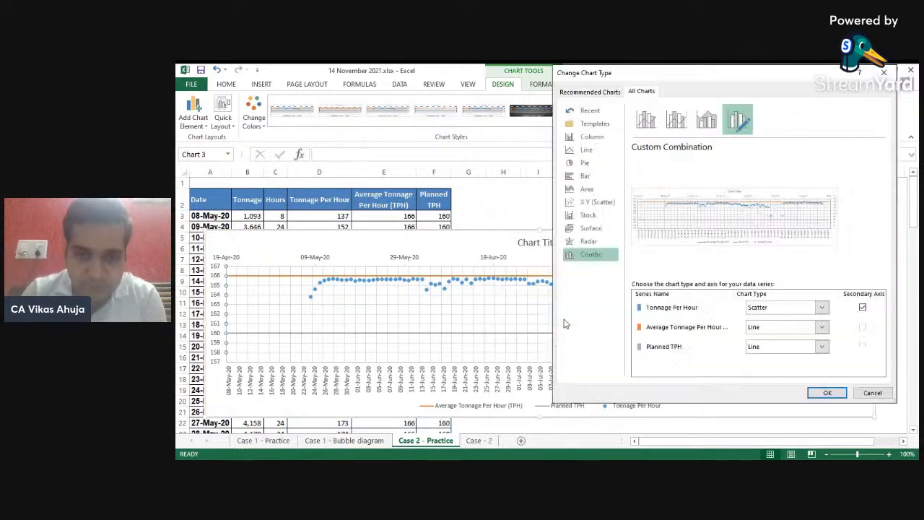
click(863, 309)
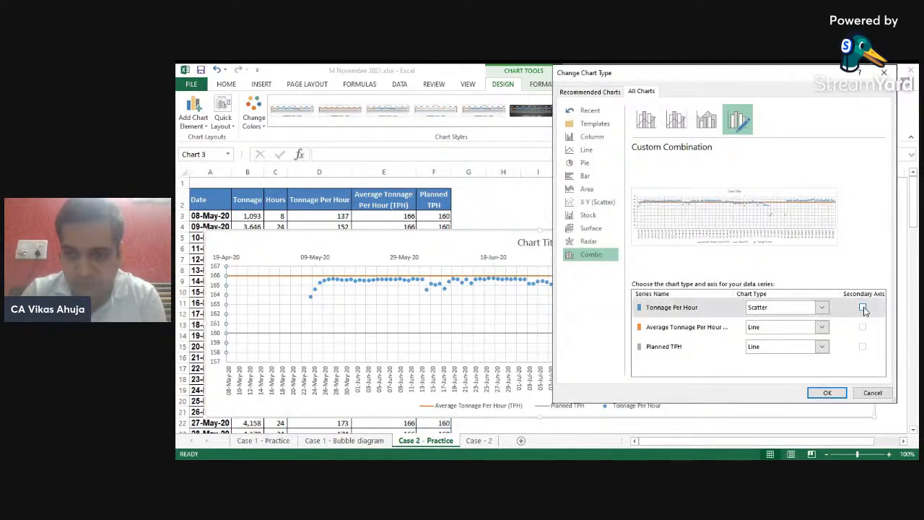
click(828, 392)
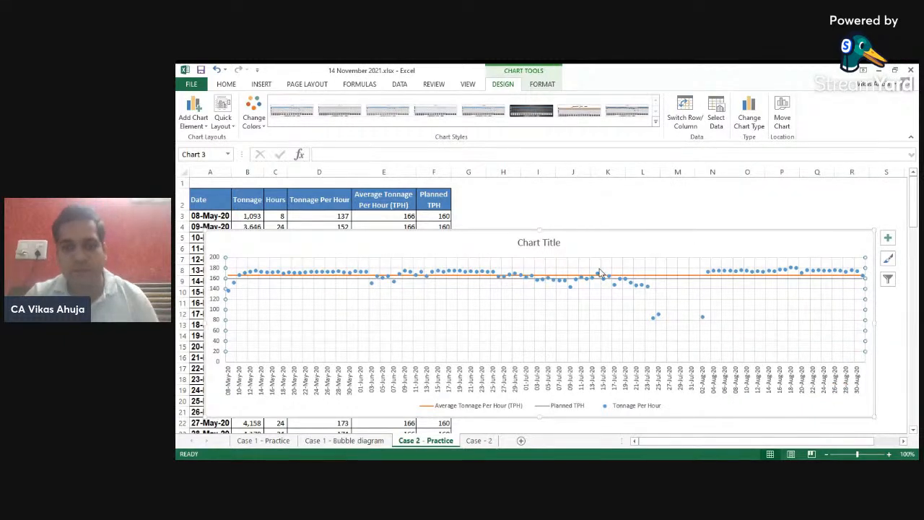
- Format the vertical axis, setting its minimum bound to 50
right_click(218, 330)
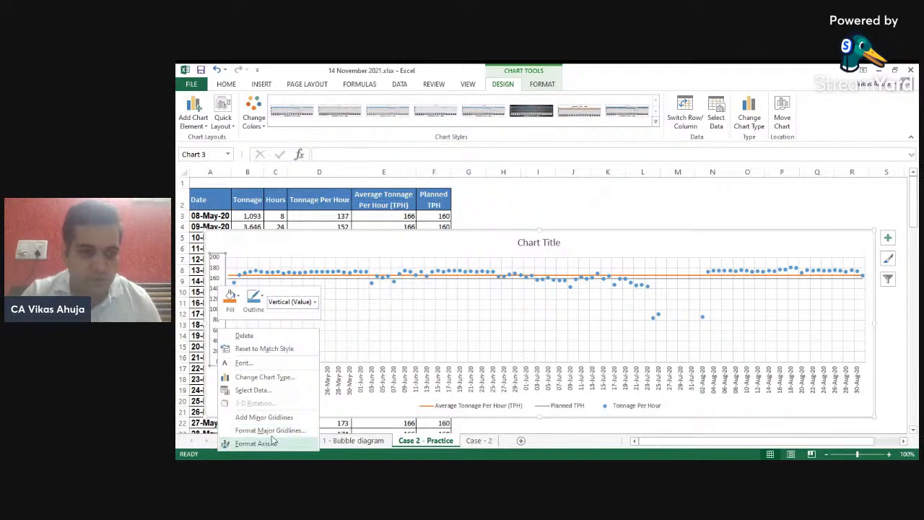
click(273, 443)
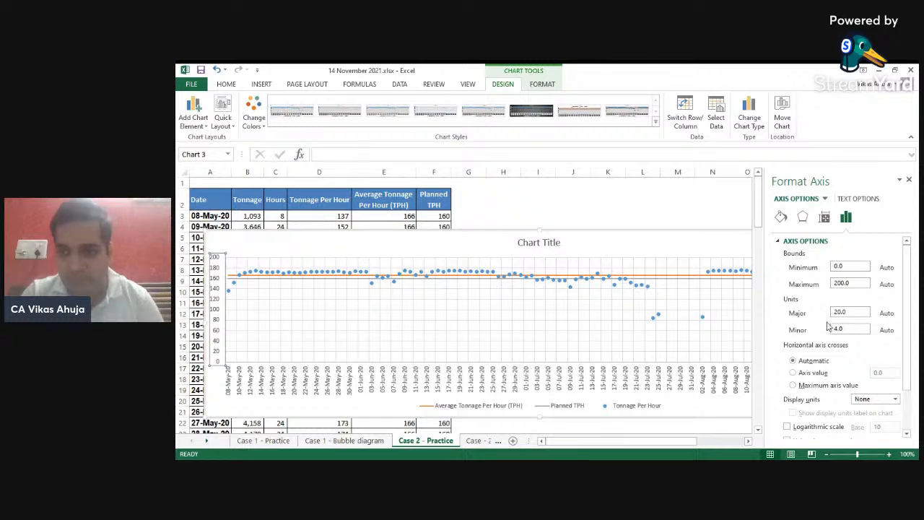
click(847, 267)
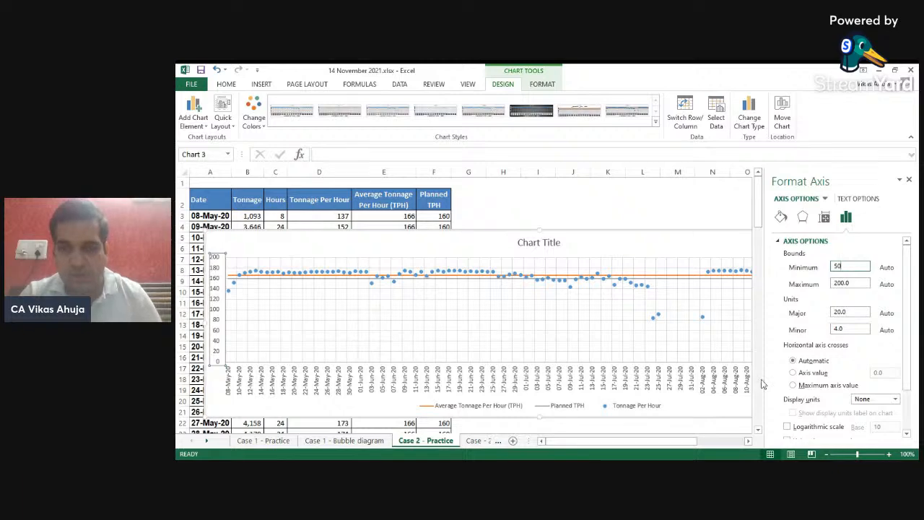
drag(907, 335, 914, 402)
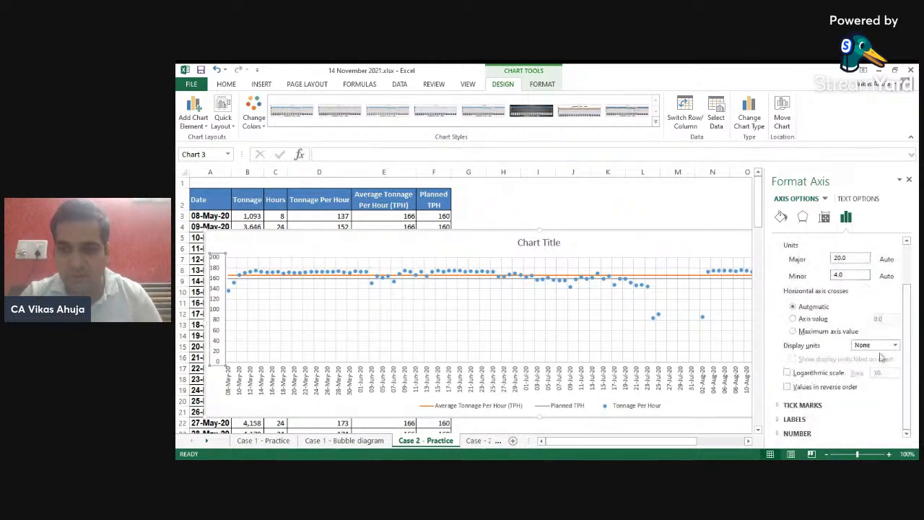
- Add a data label to the last point of the Planned TPH line
click(598, 258)
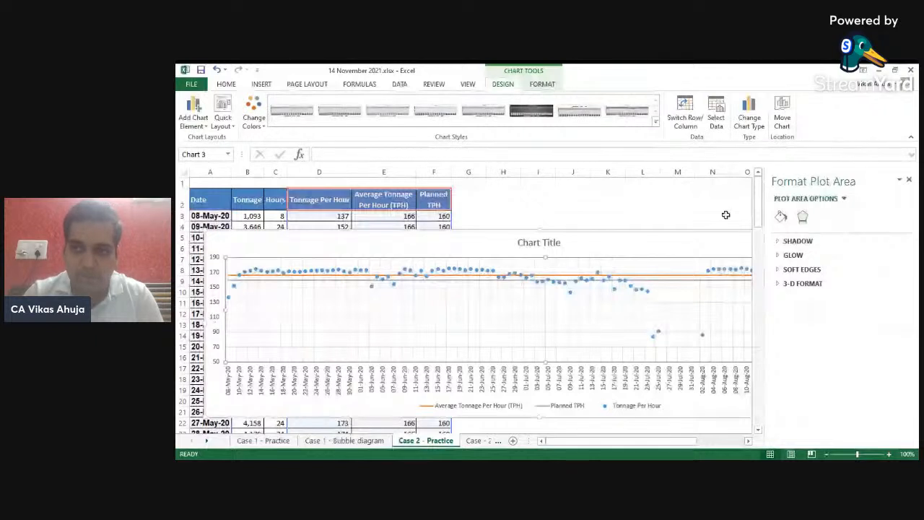
click(909, 179)
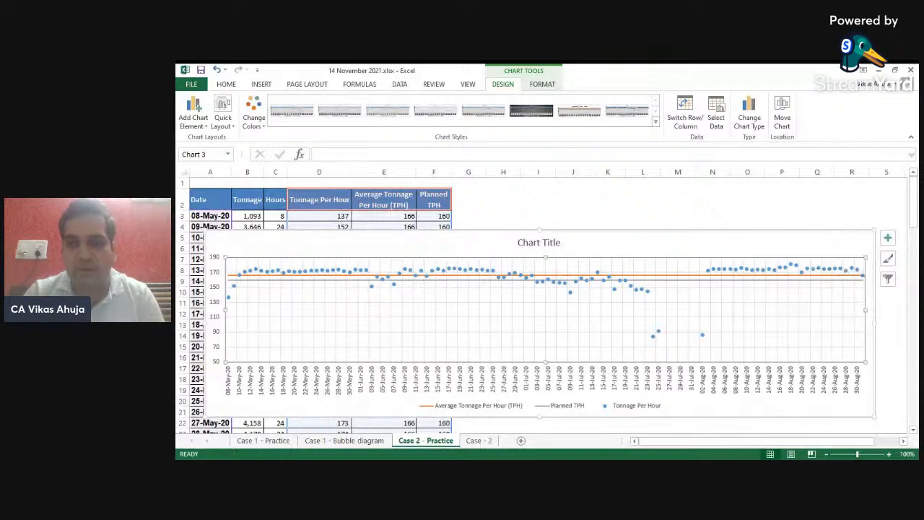
click(863, 281)
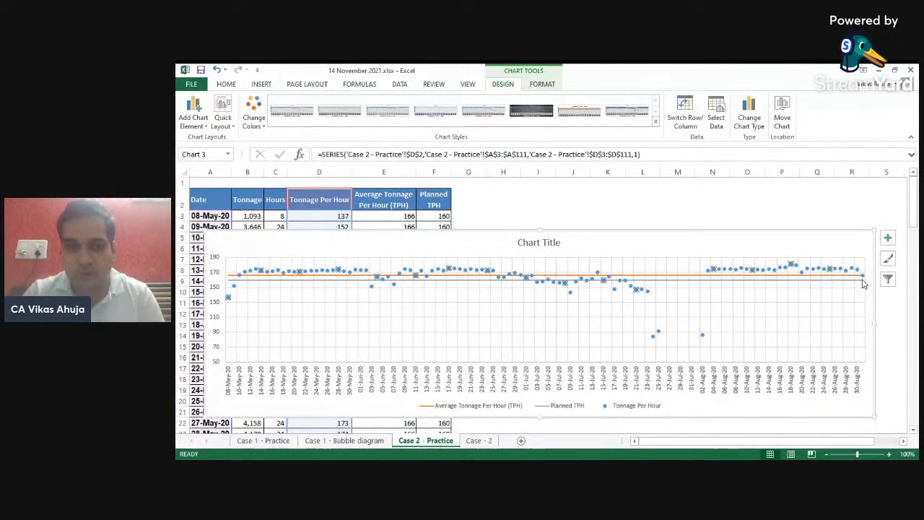
click(863, 283)
click(862, 280)
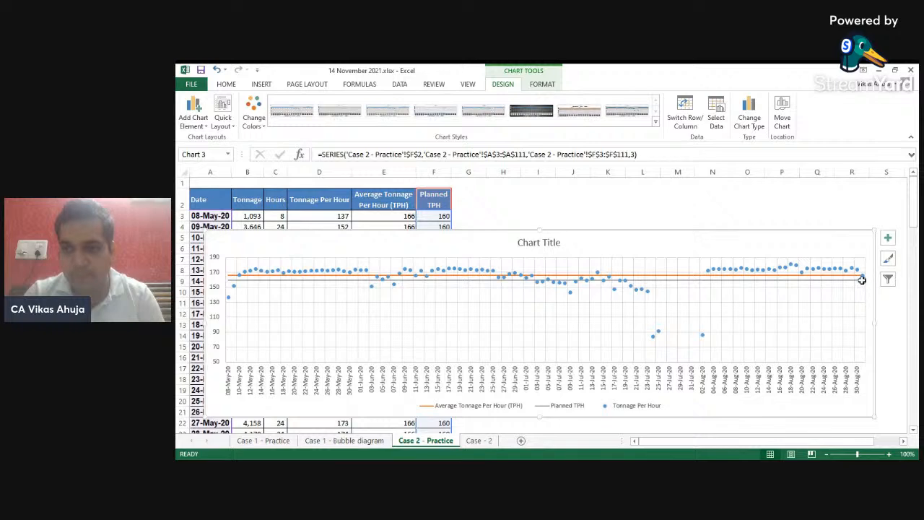
right_click(862, 281)
click(796, 359)
- Position the Planned TPH data label below its point
click(867, 283)
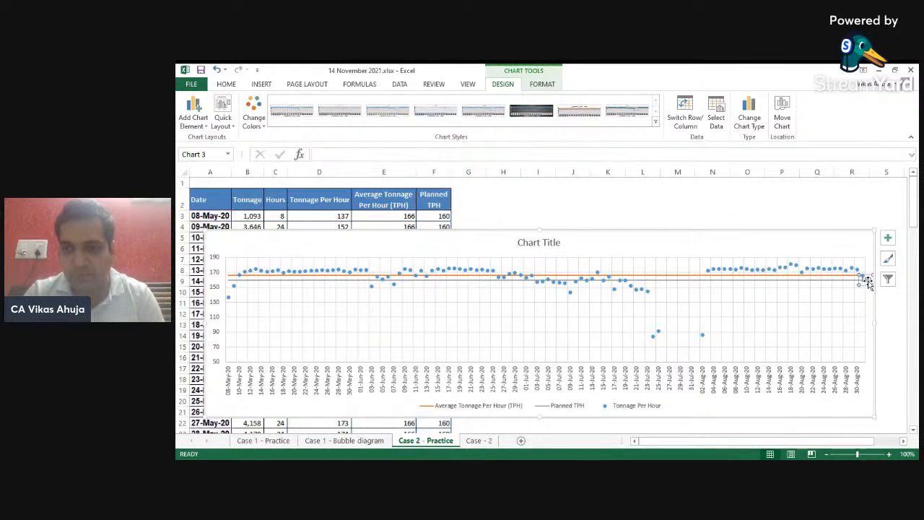
right_click(868, 283)
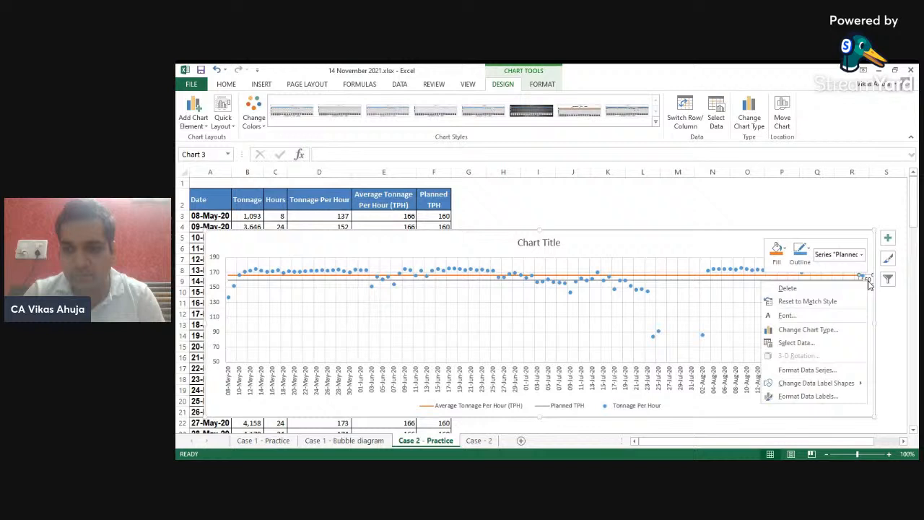
click(806, 395)
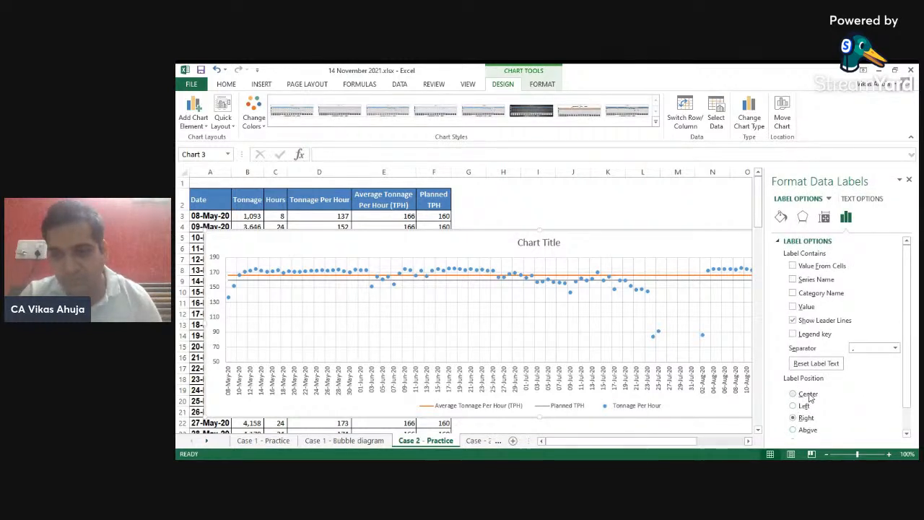
scroll(859, 397, down, 1)
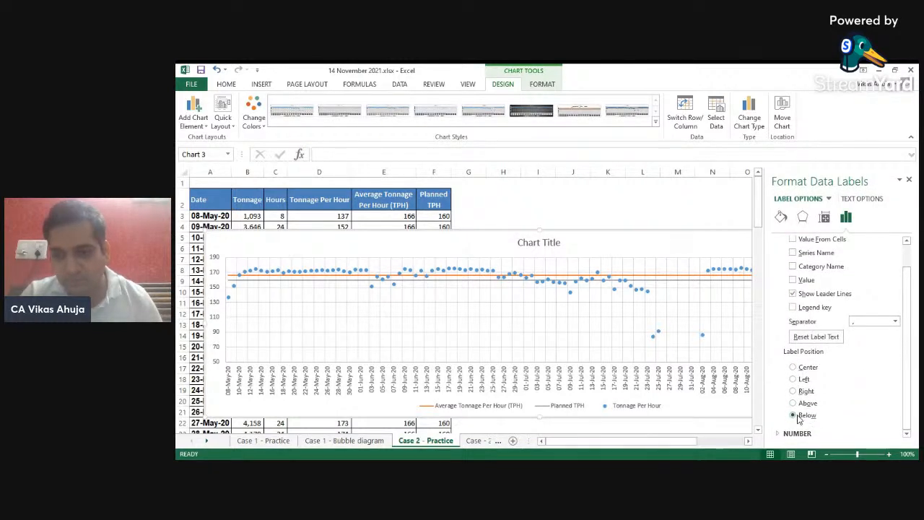
click(909, 180)
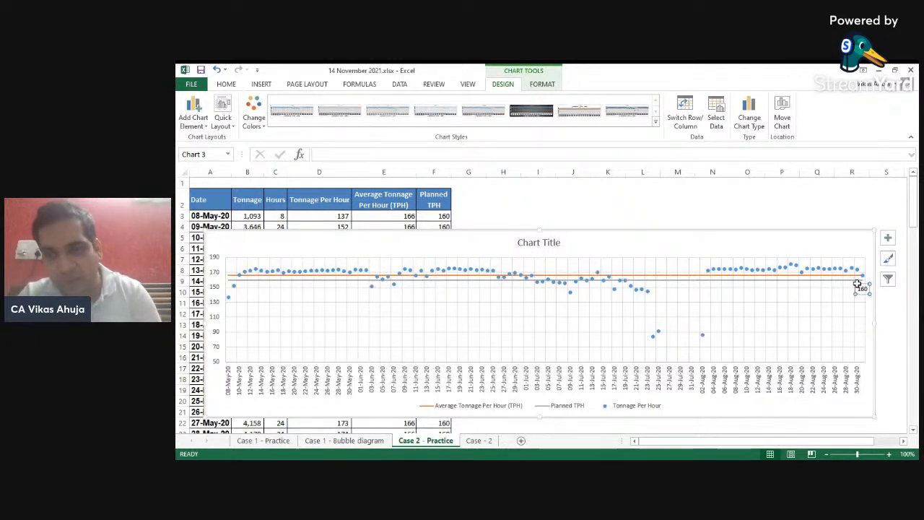
- Add a data label to the last point of the Average TPH line and move it above the line's end
click(861, 279)
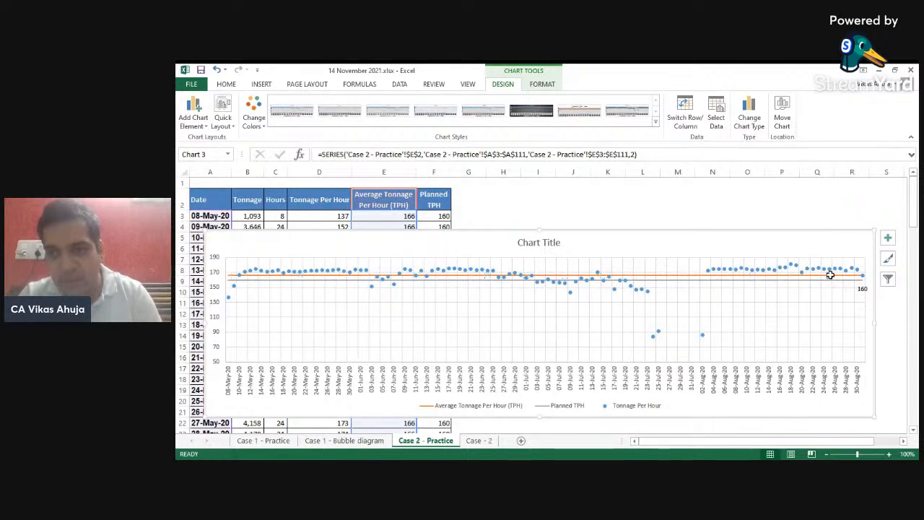
right_click(831, 276)
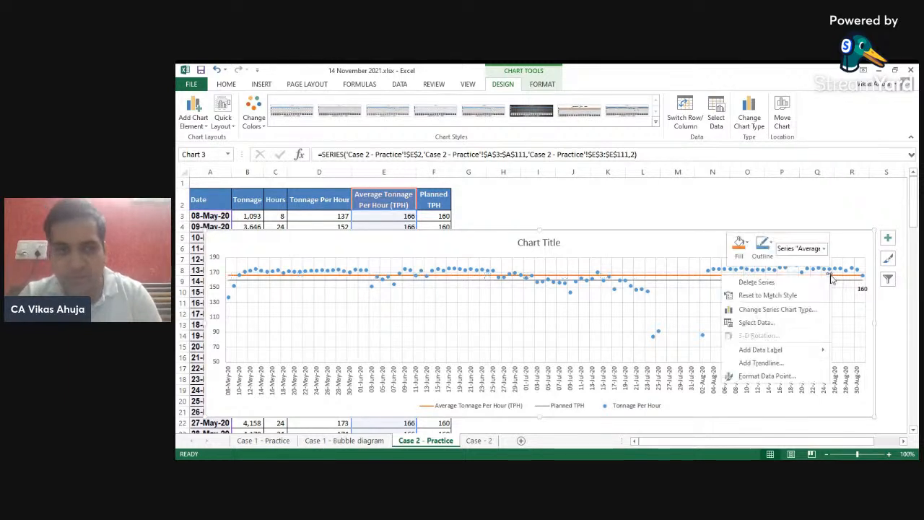
click(785, 351)
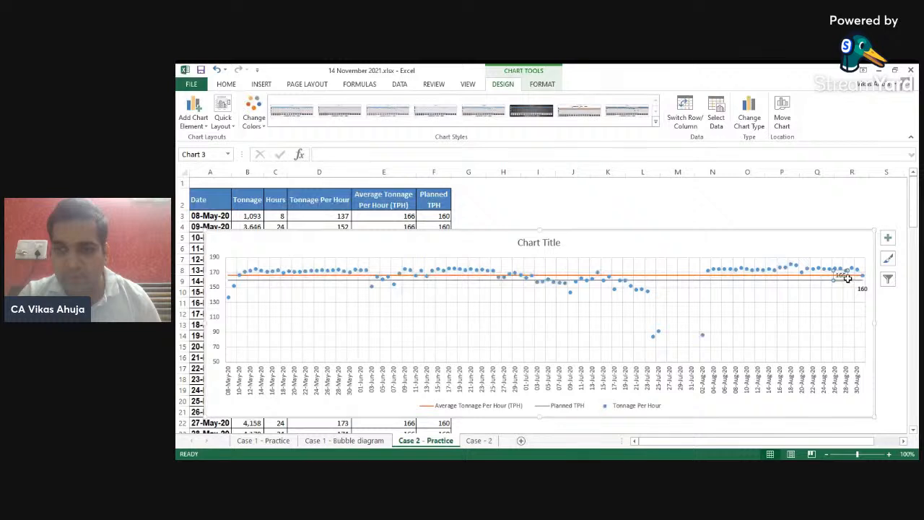
drag(846, 280, 872, 270)
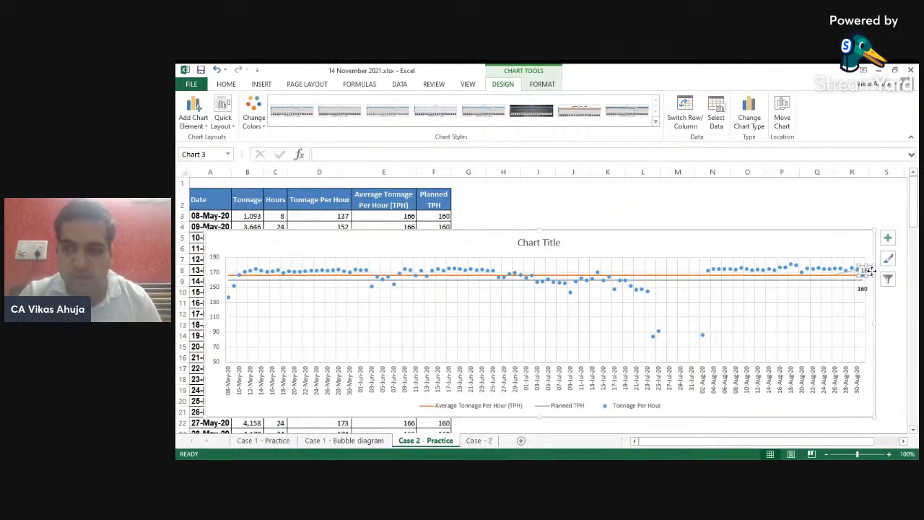
- Colour the Average TPH label's font orange and the Planned TPH label's font dark grey
click(226, 84)
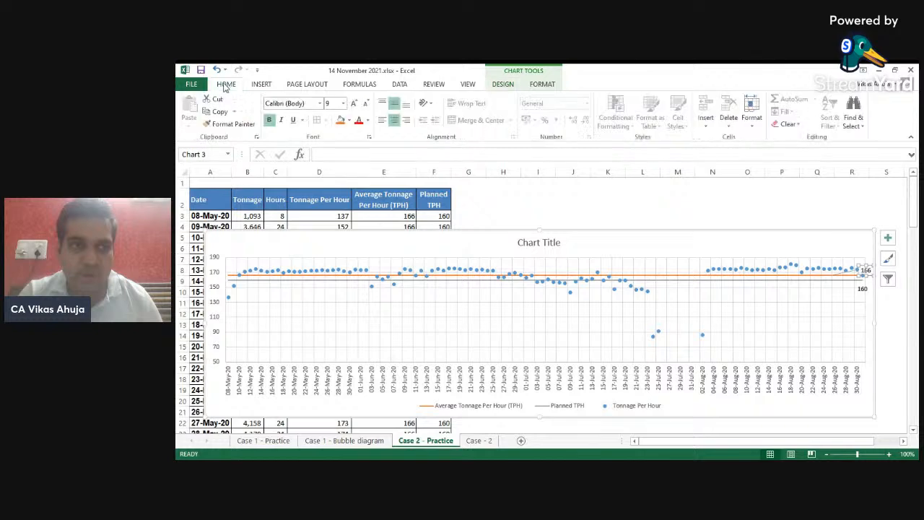
click(367, 120)
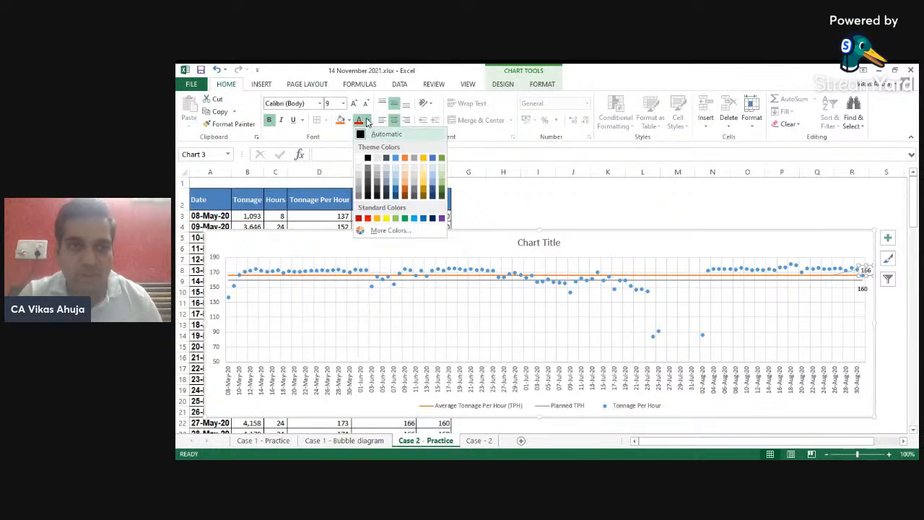
click(376, 219)
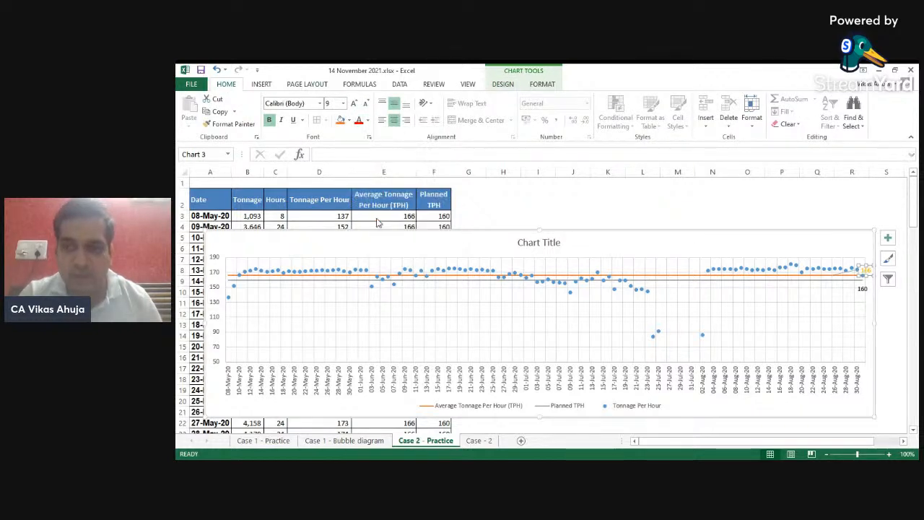
click(862, 289)
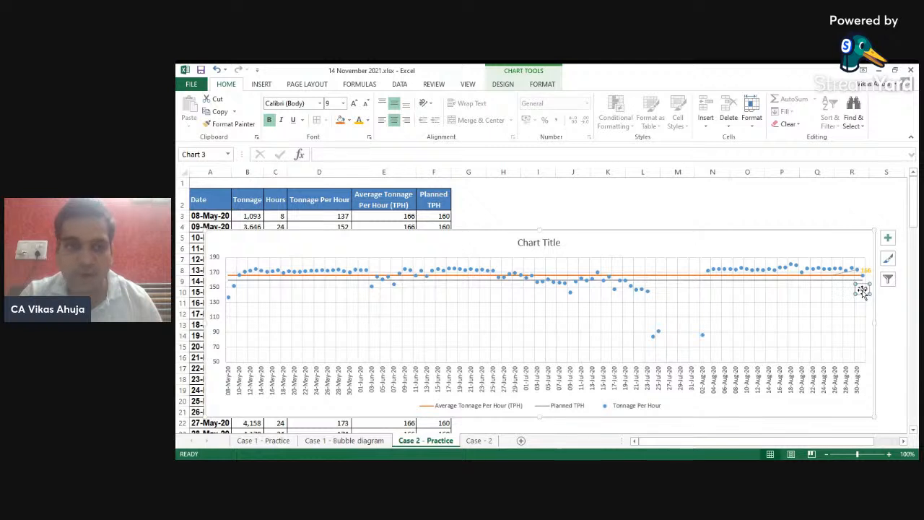
click(367, 121)
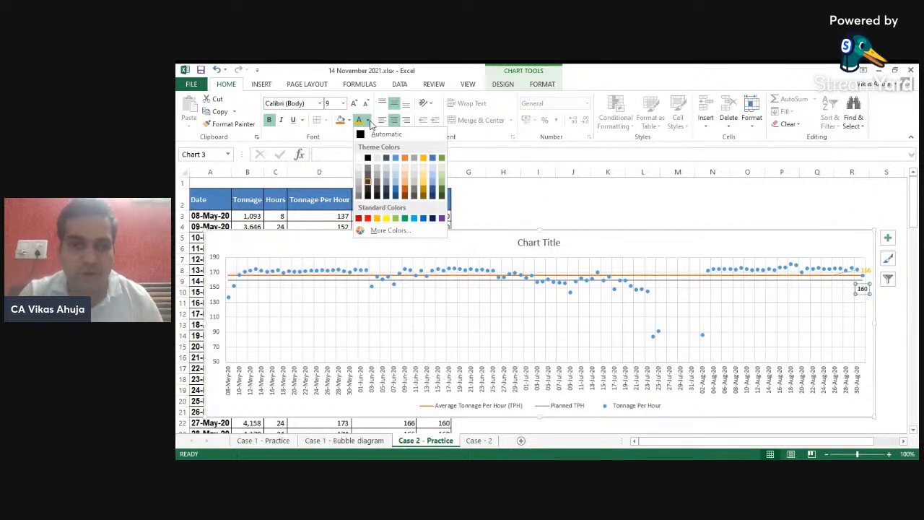
click(364, 192)
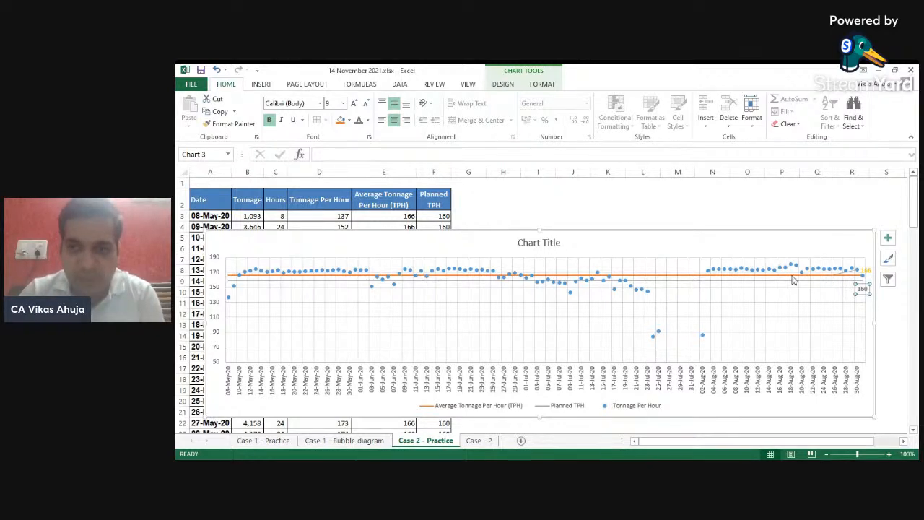
- Draw a rectangle about 4.9 cm wide and 1.24 cm high around the low tonnage points in late July
click(261, 85)
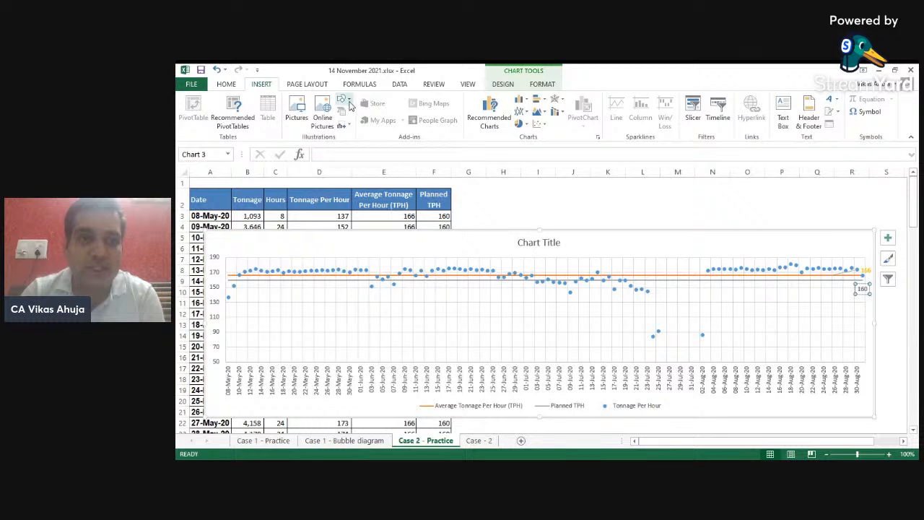
click(345, 102)
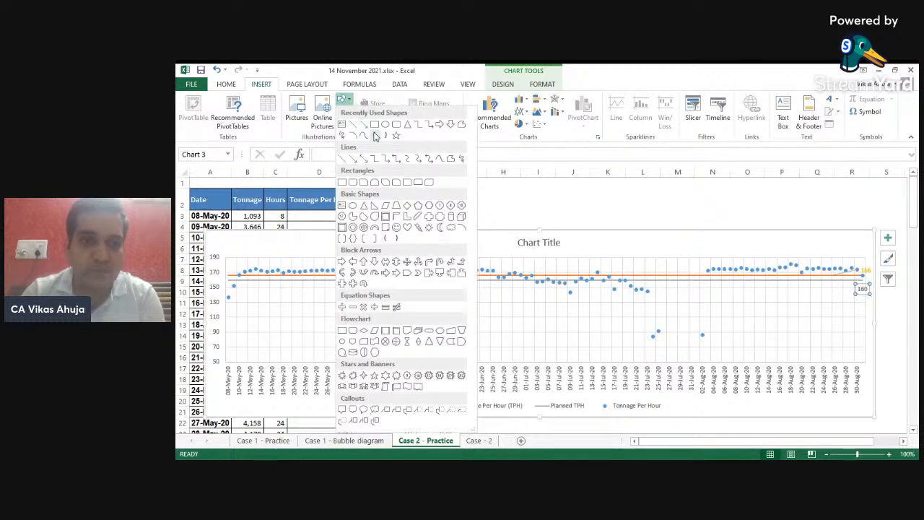
click(375, 126)
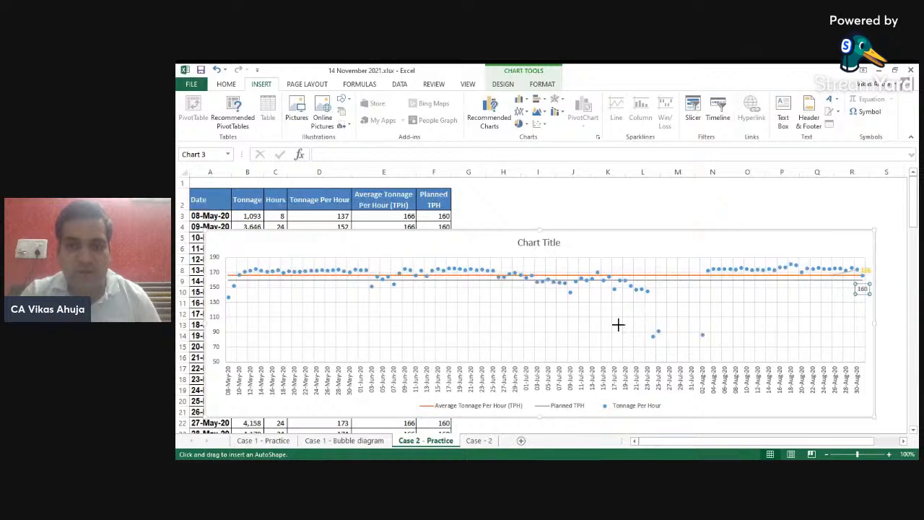
drag(618, 322, 719, 347)
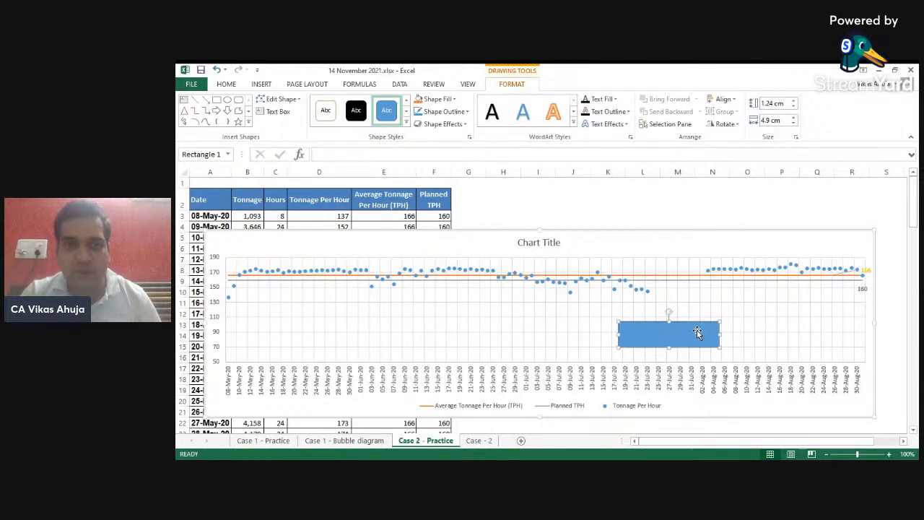
- Make the rectangle's fill 100% transparent while keeping its outline opaque
right_click(696, 334)
click(738, 322)
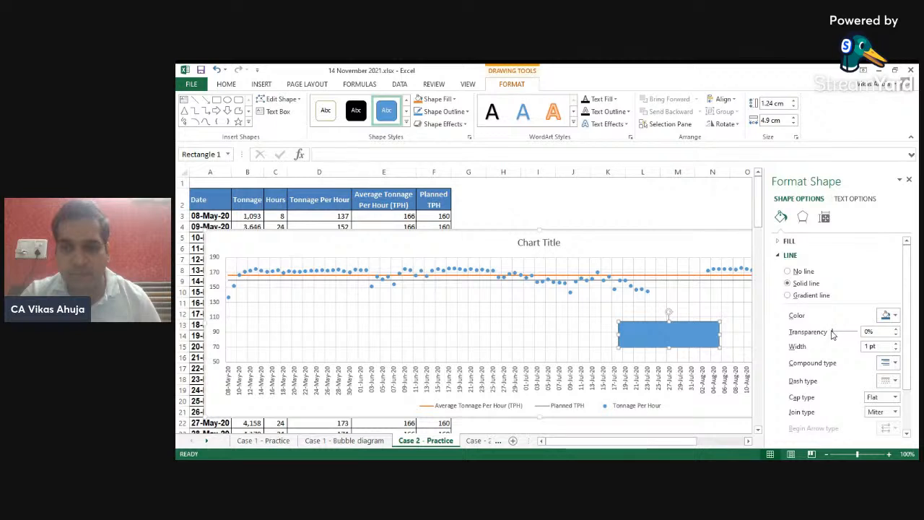
drag(832, 334, 865, 335)
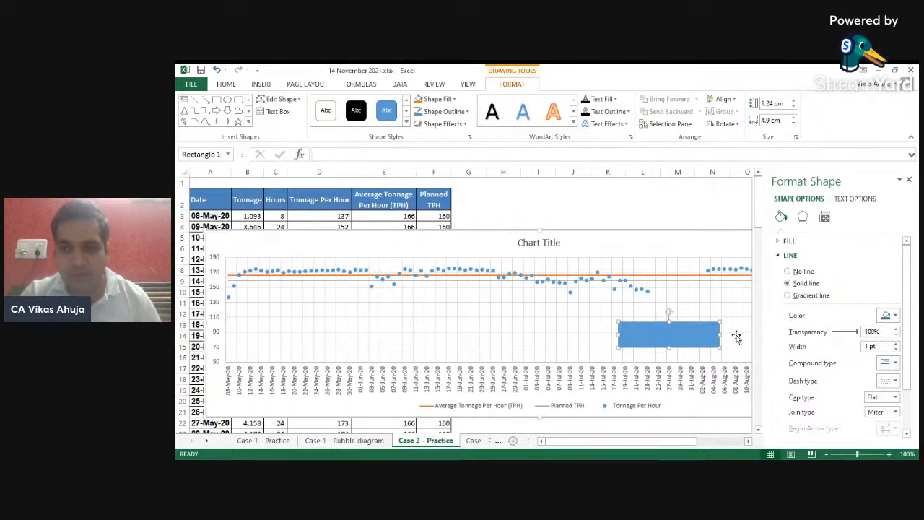
click(790, 240)
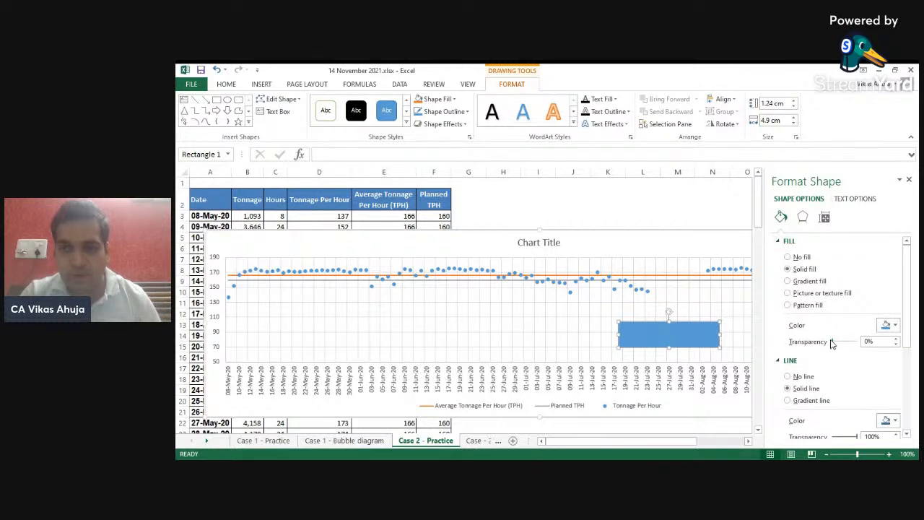
drag(833, 341, 860, 344)
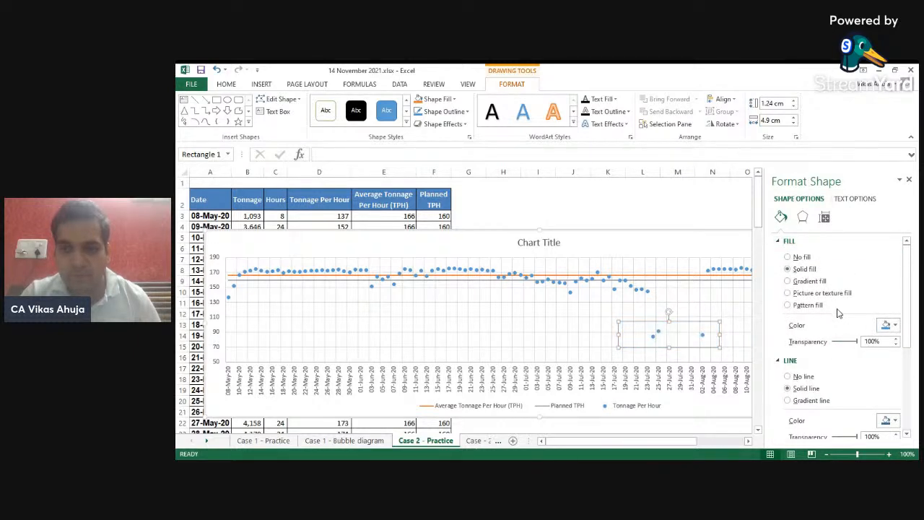
click(788, 242)
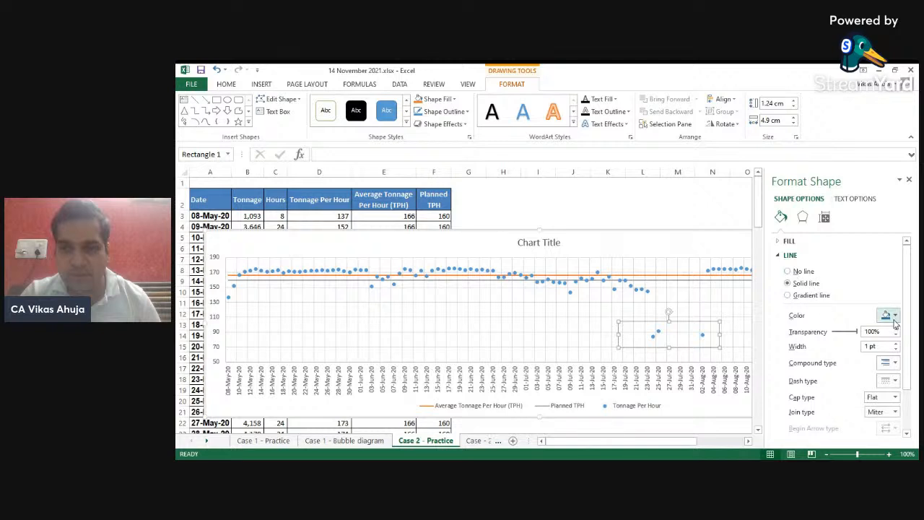
drag(858, 334, 829, 333)
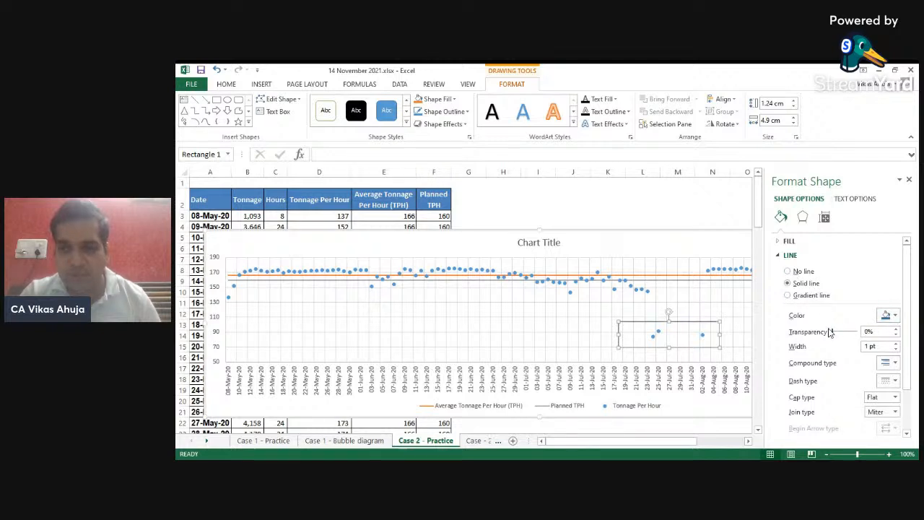
- Set the rectangle's outline to red with a 2.75 pt width
click(887, 315)
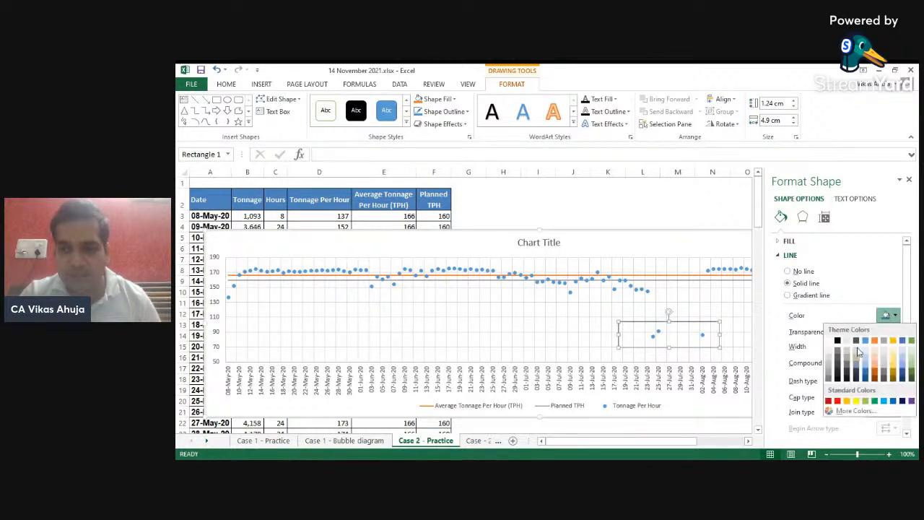
click(837, 400)
click(896, 344)
click(896, 344)
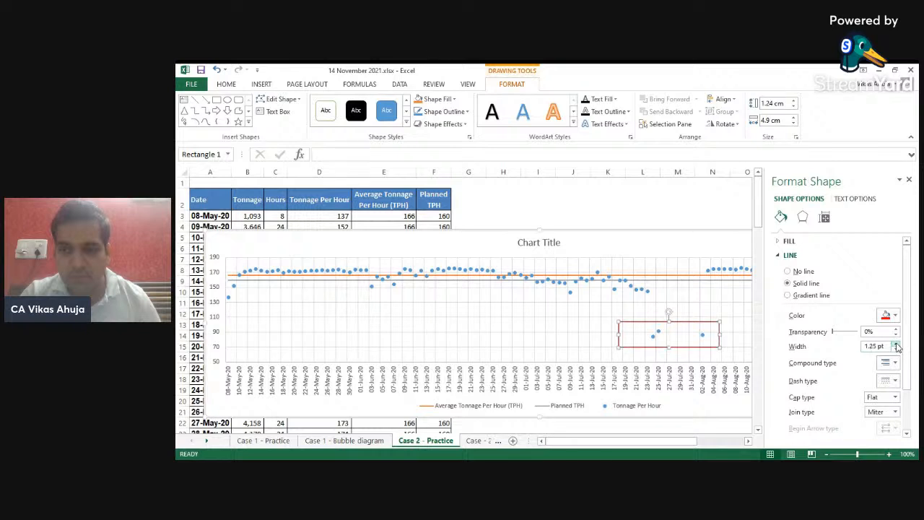
click(896, 343)
click(896, 344)
click(896, 344)
click(896, 344)
click(896, 343)
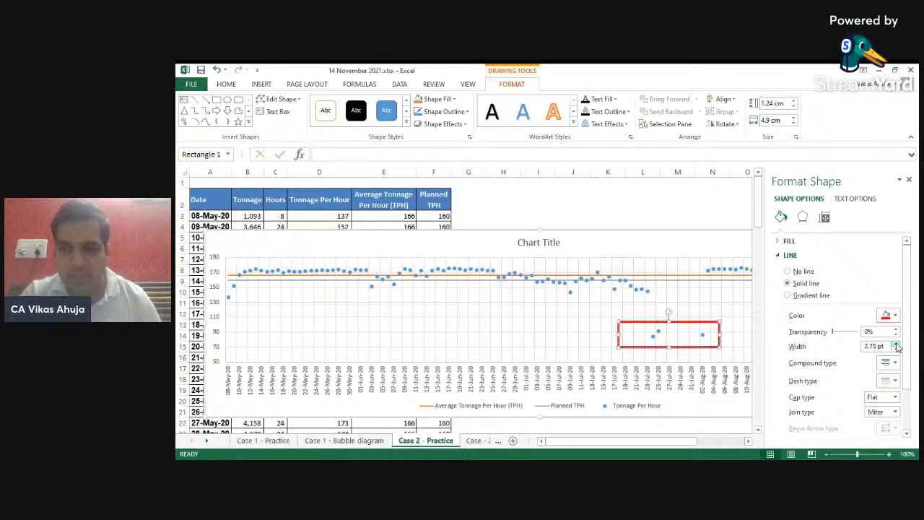
click(909, 179)
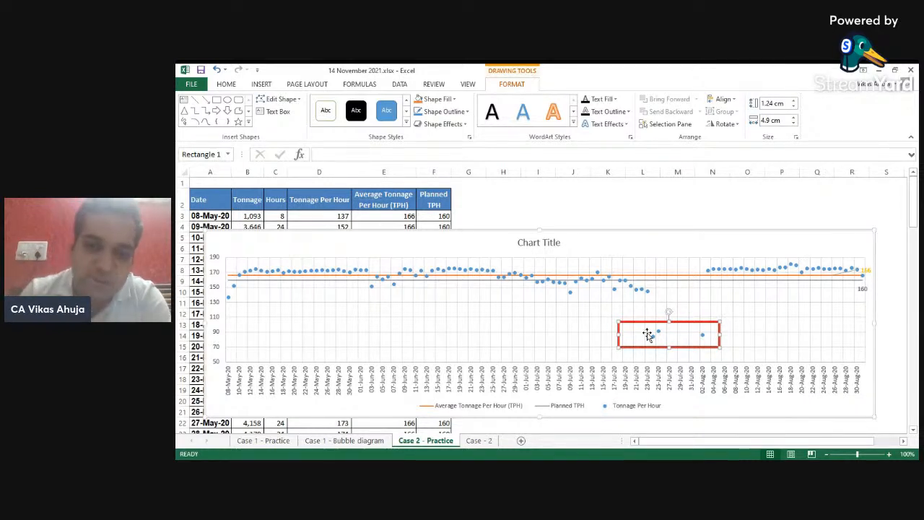
- Try giving the Tonnage Per Hour series a blue connecting line, then undo it
click(570, 294)
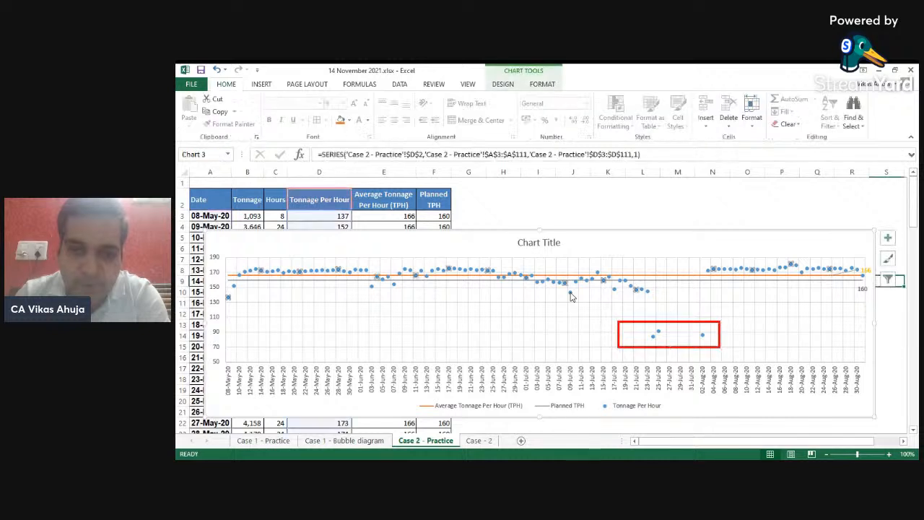
right_click(571, 295)
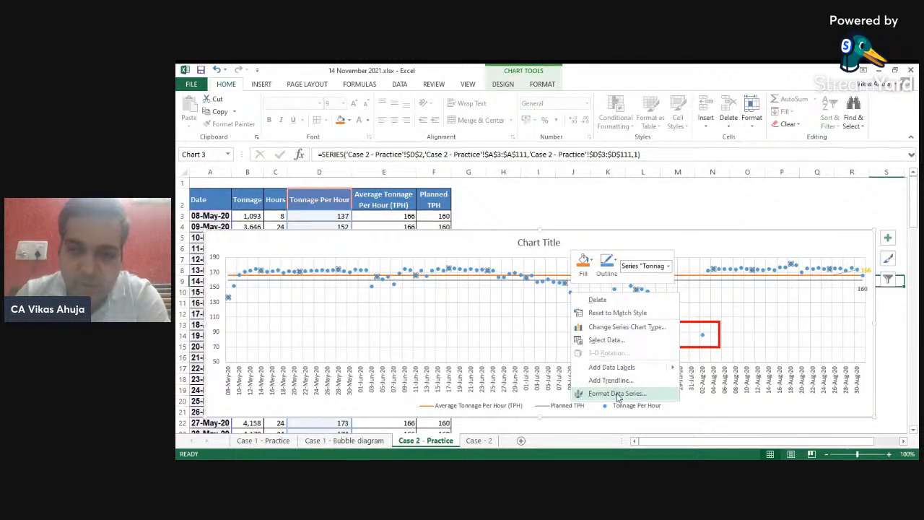
click(608, 268)
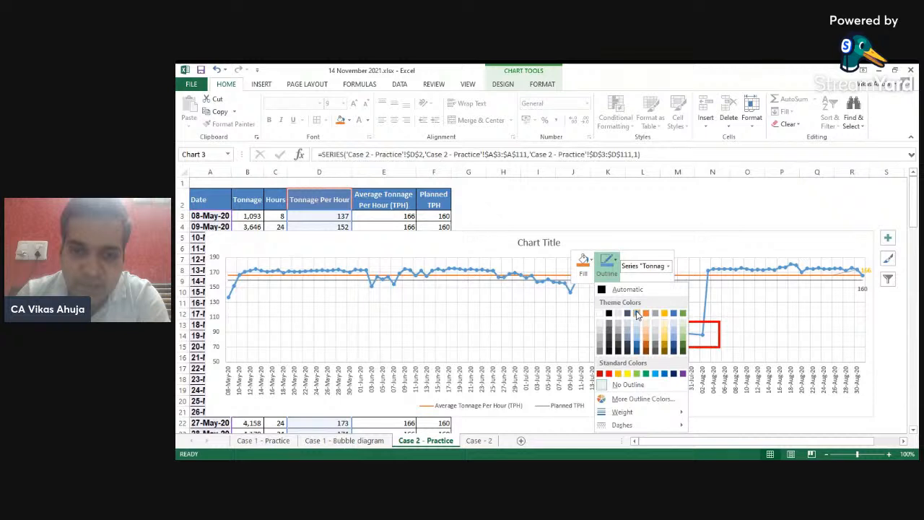
click(636, 315)
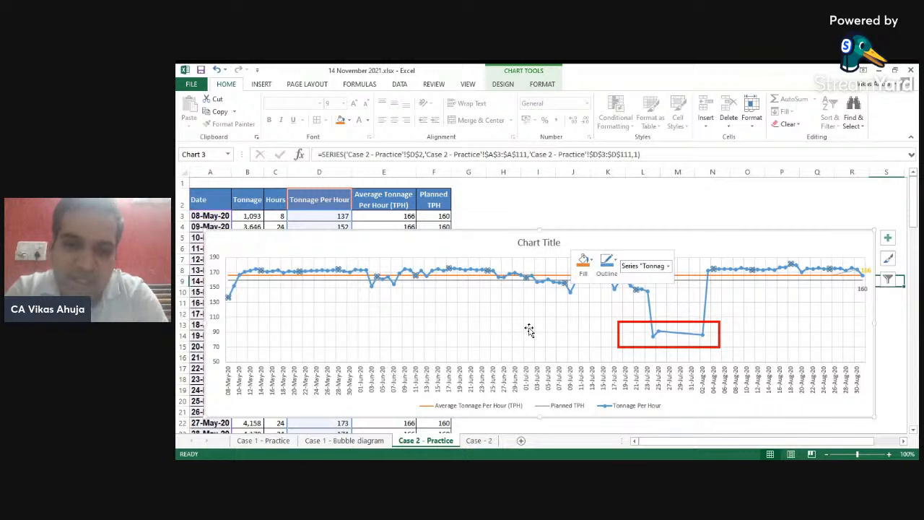
click(530, 330)
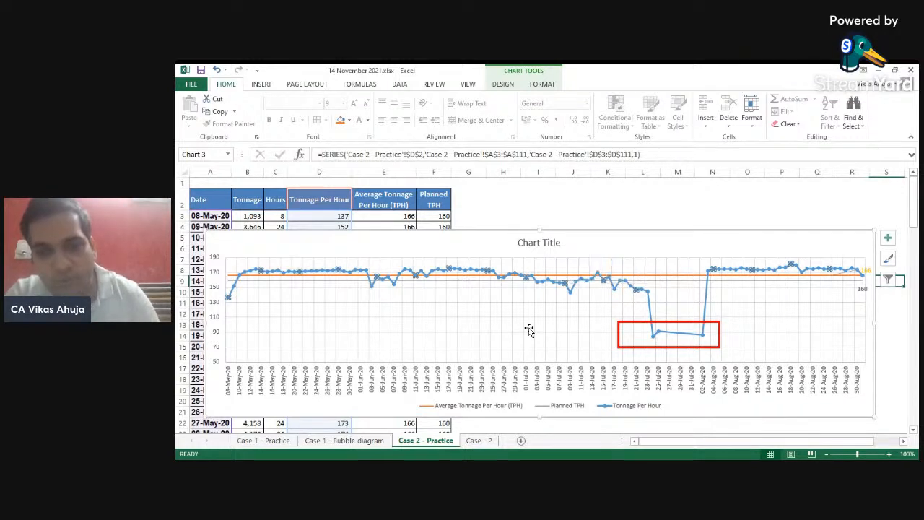
key(ctrl+z)
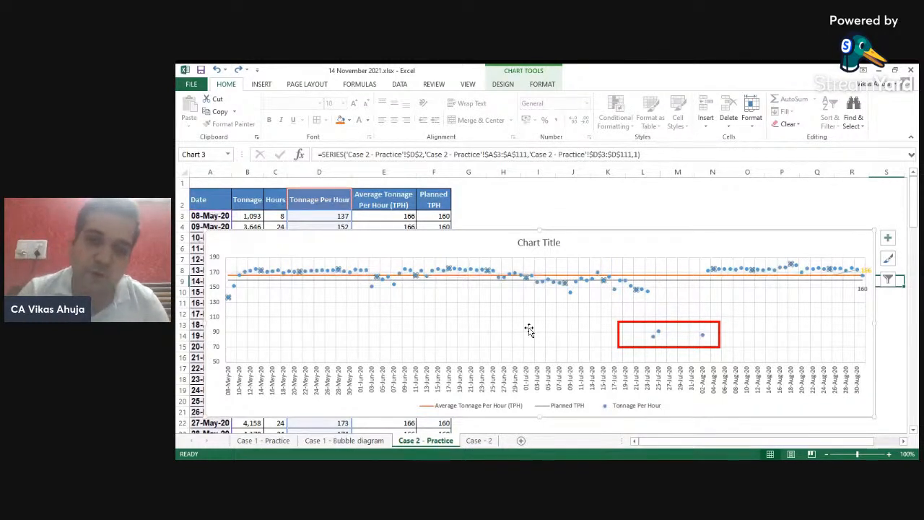
- Duplicate the red rectangle and fit the copy around the late-July date labels on the horizontal axis
click(628, 219)
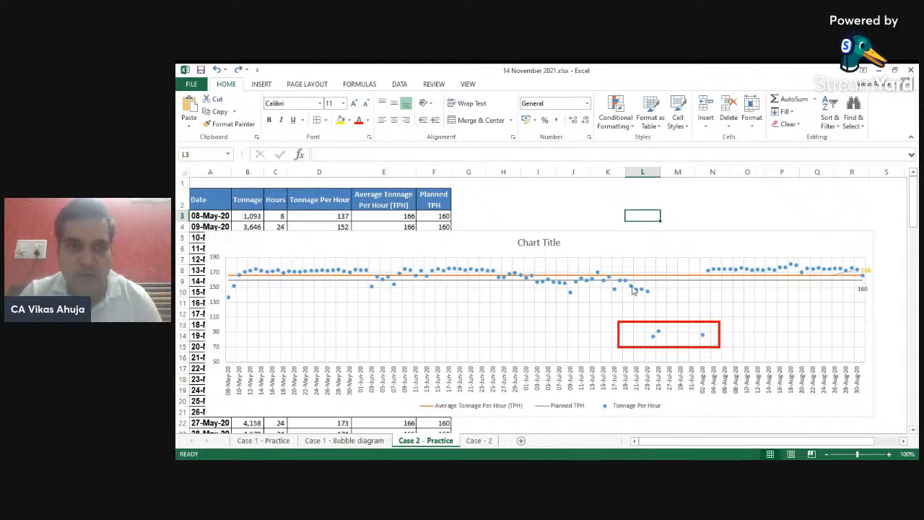
click(681, 321)
click(681, 323)
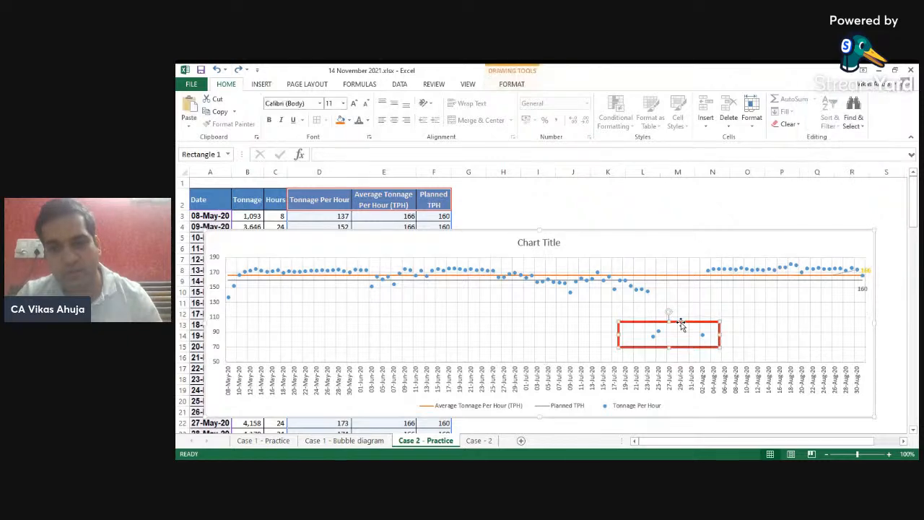
key(ctrl+c)
key(ctrl+v)
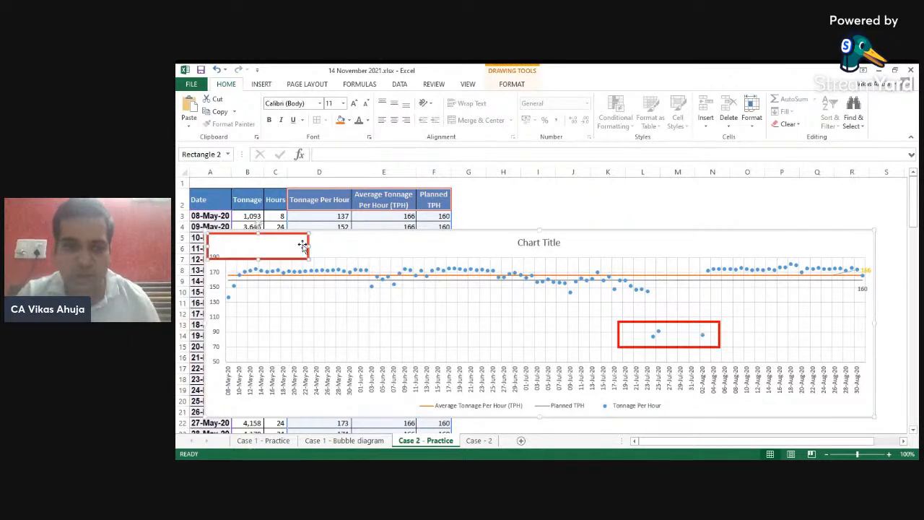
drag(302, 246, 722, 374)
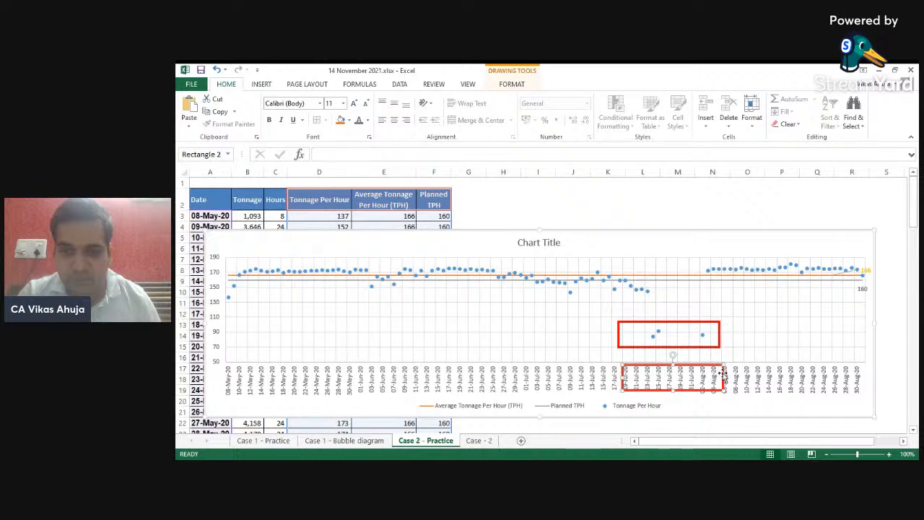
drag(724, 377, 699, 377)
drag(623, 377, 680, 395)
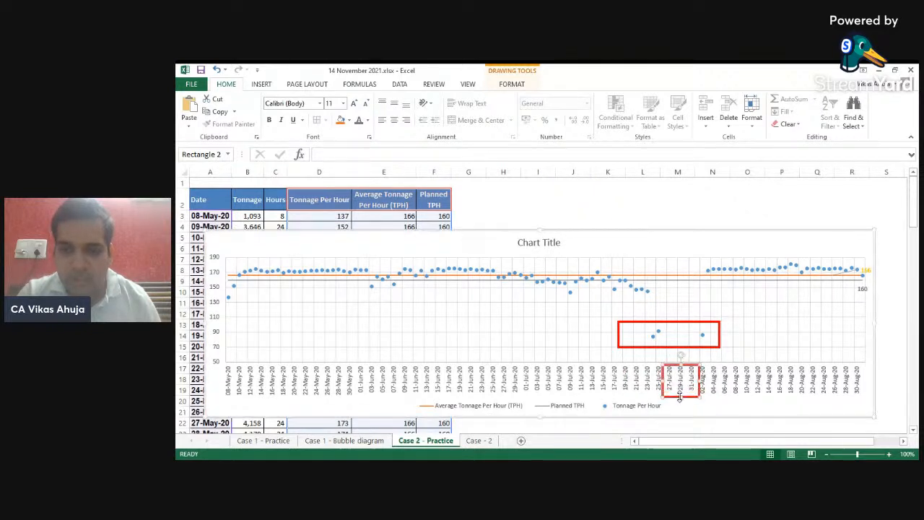
drag(686, 363, 688, 364)
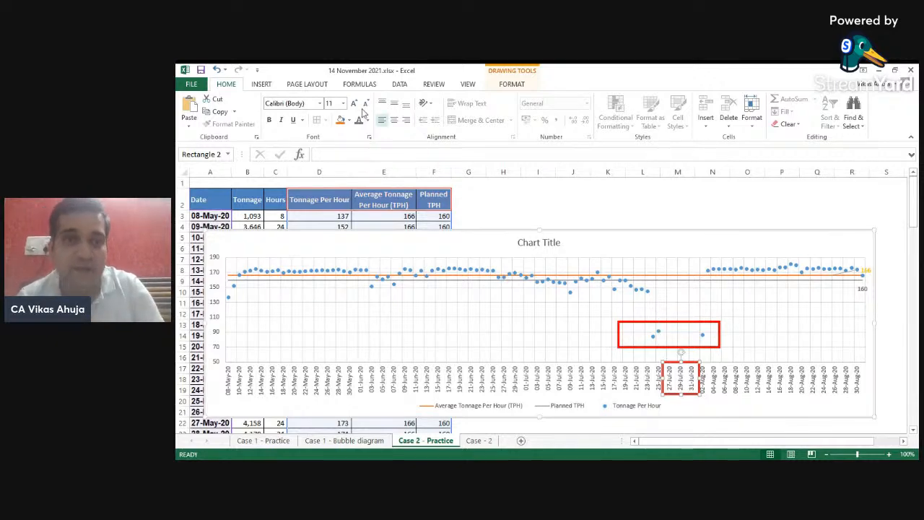
- Draw a horizontal line about 31 cm long across the chart at the 170 level and colour it green
click(260, 85)
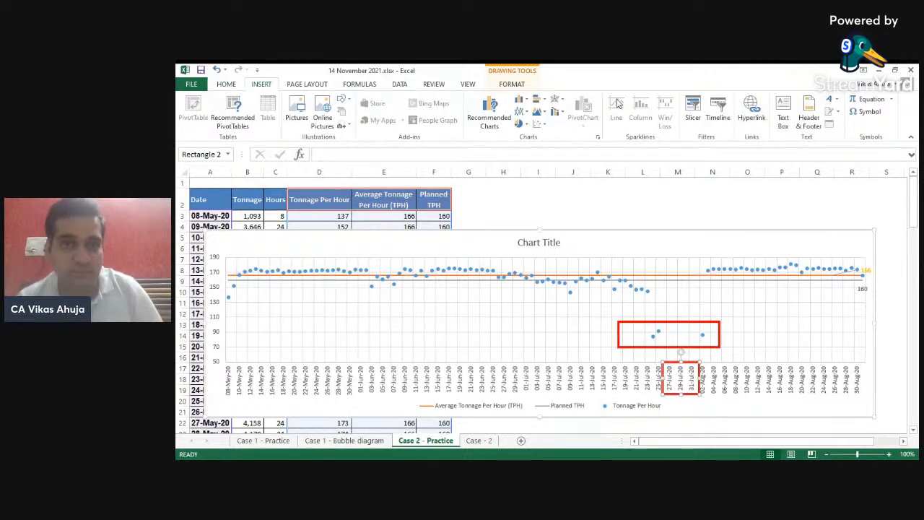
click(344, 100)
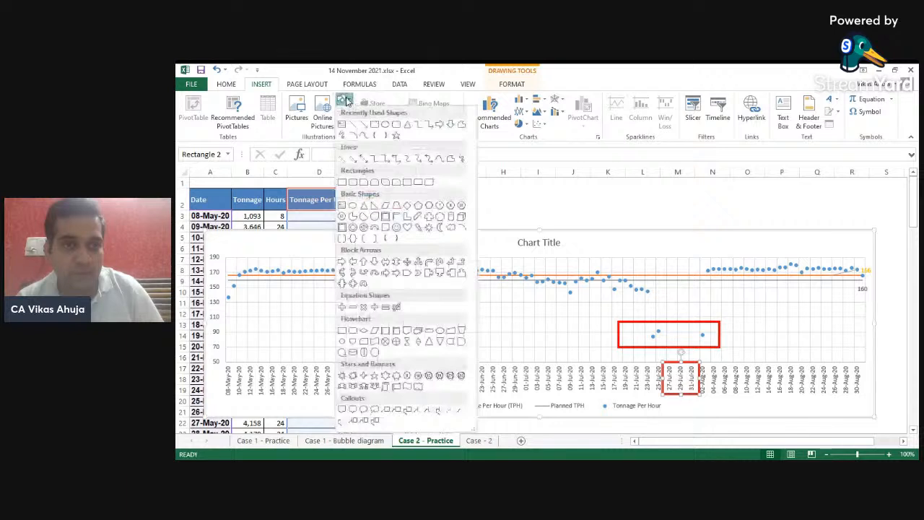
click(353, 124)
mouse_move(232, 271)
mouse_down()
mouse_move(713, 259)
mouse_move(865, 269)
mouse_up()
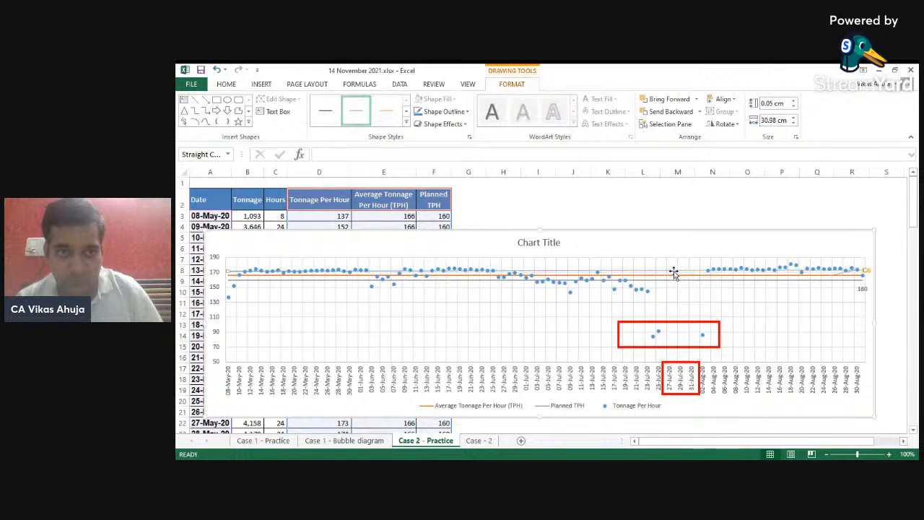
click(467, 113)
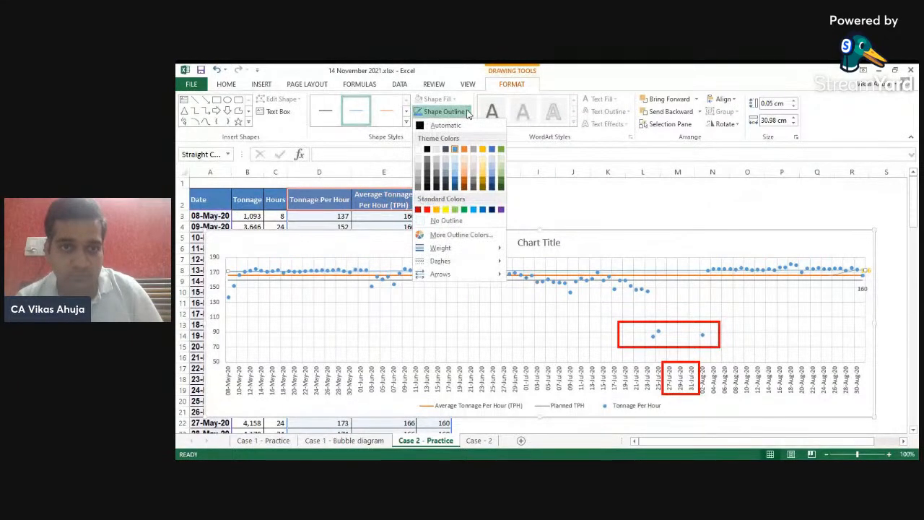
click(464, 209)
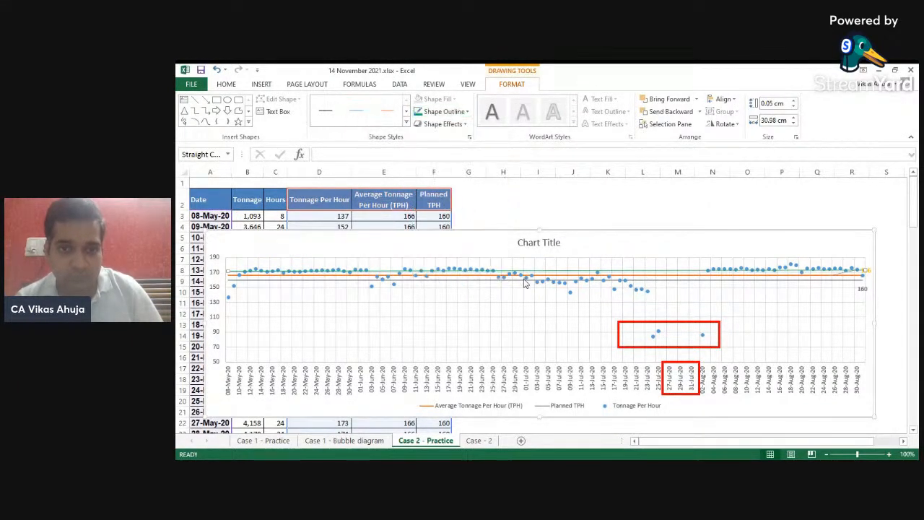
- Set the green line's width to 3 pt
right_click(667, 273)
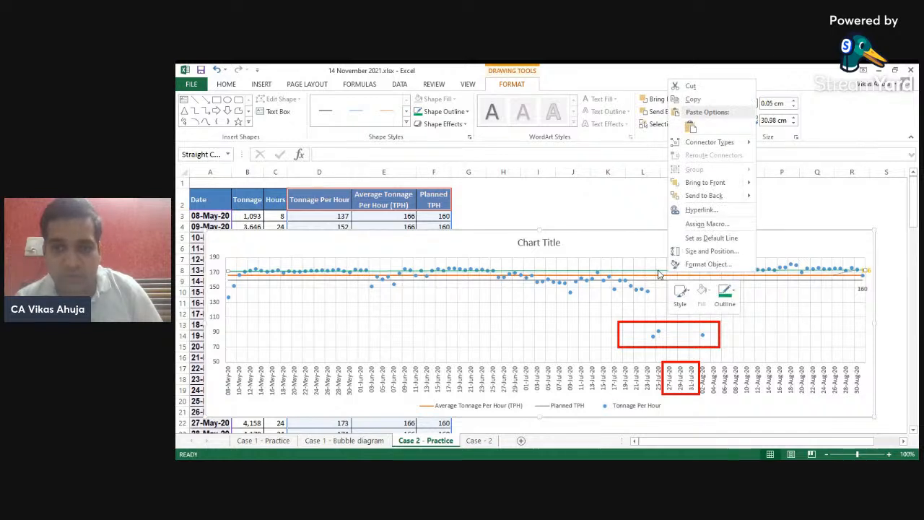
click(694, 264)
click(895, 315)
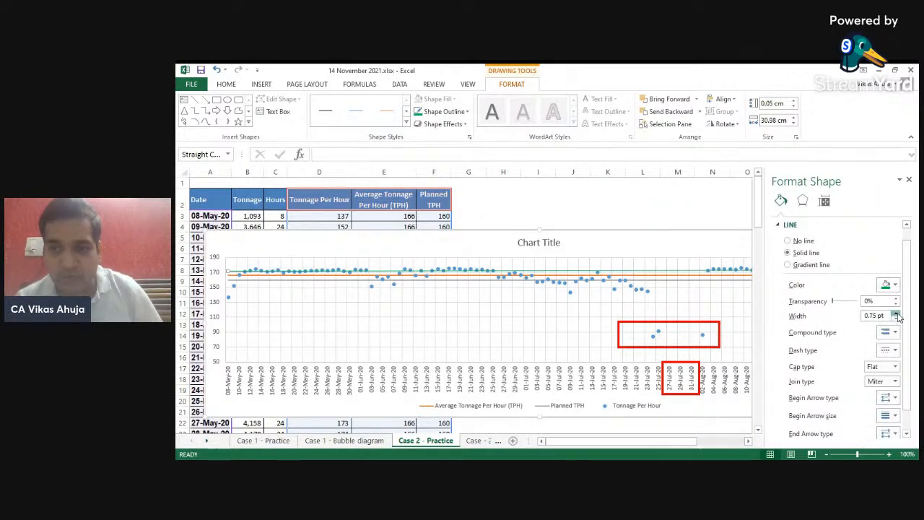
click(895, 314)
click(895, 314)
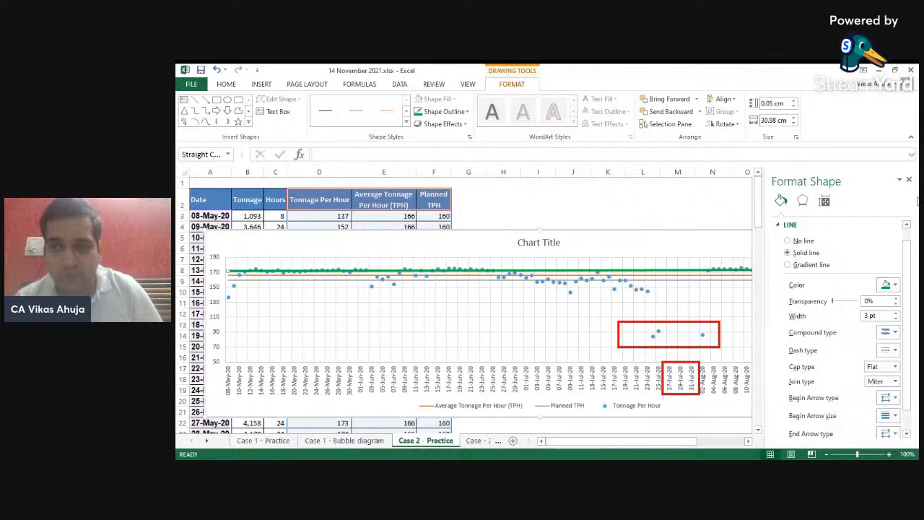
click(909, 179)
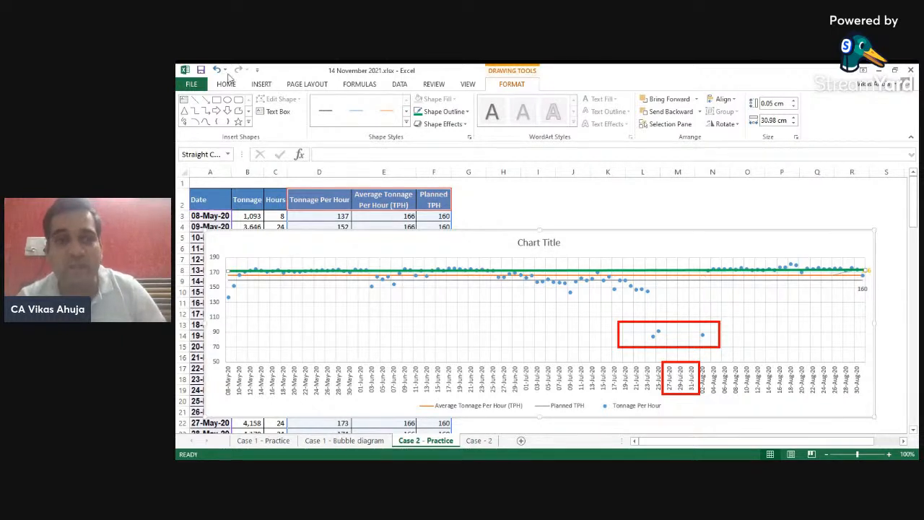
- Draw an arrow about 6.5 cm long along the declining points from late June to late July and colour it red
click(261, 85)
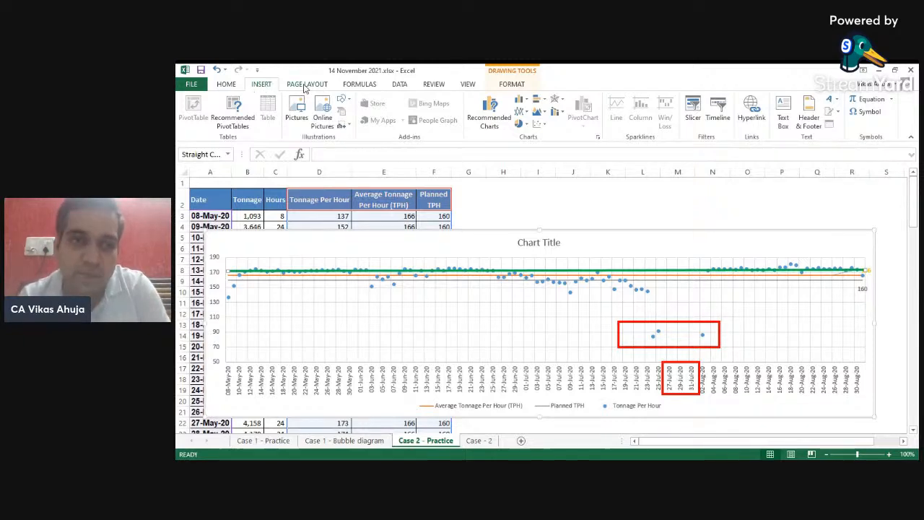
click(345, 101)
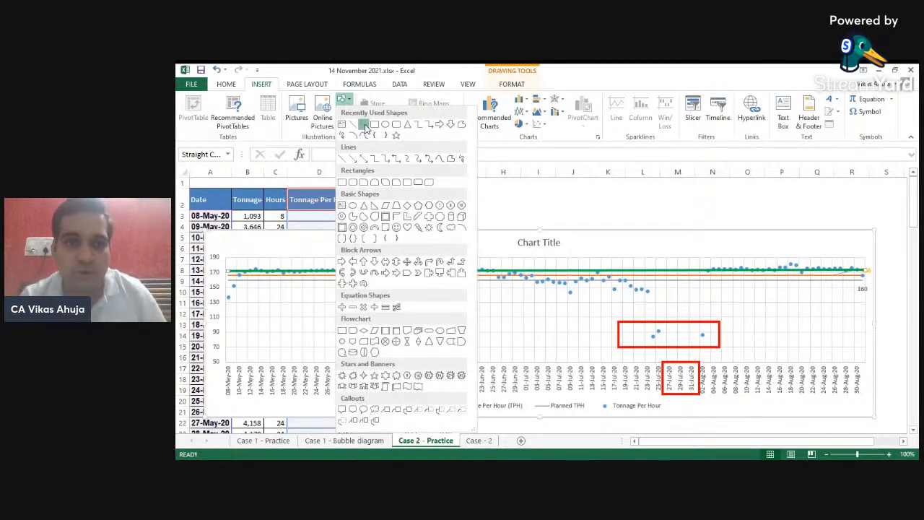
click(364, 125)
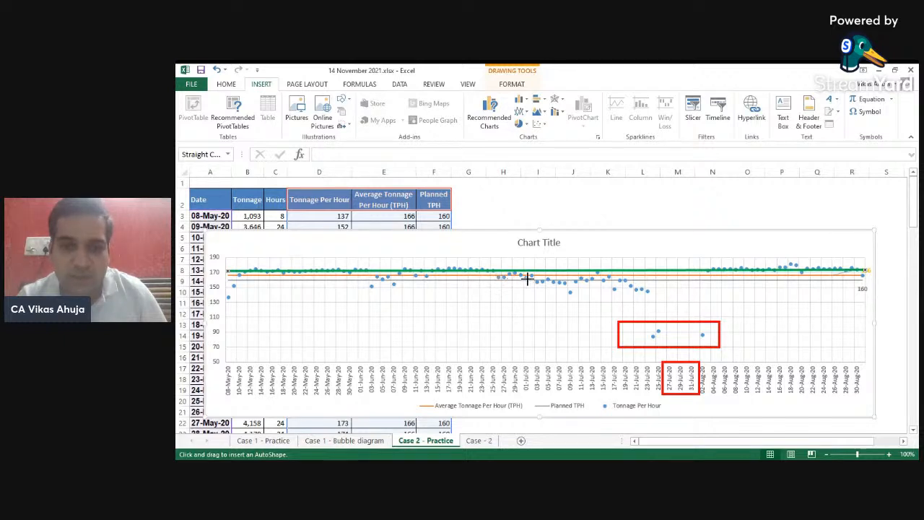
drag(589, 286, 632, 293)
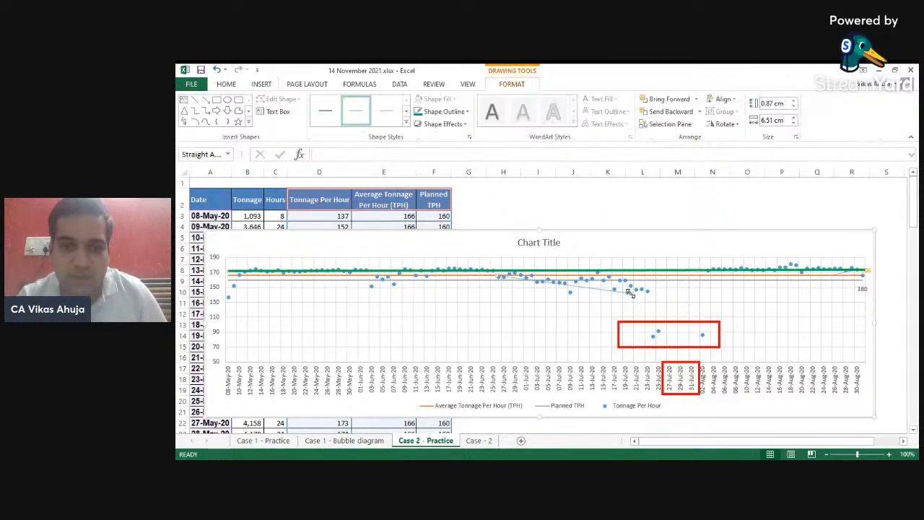
click(446, 112)
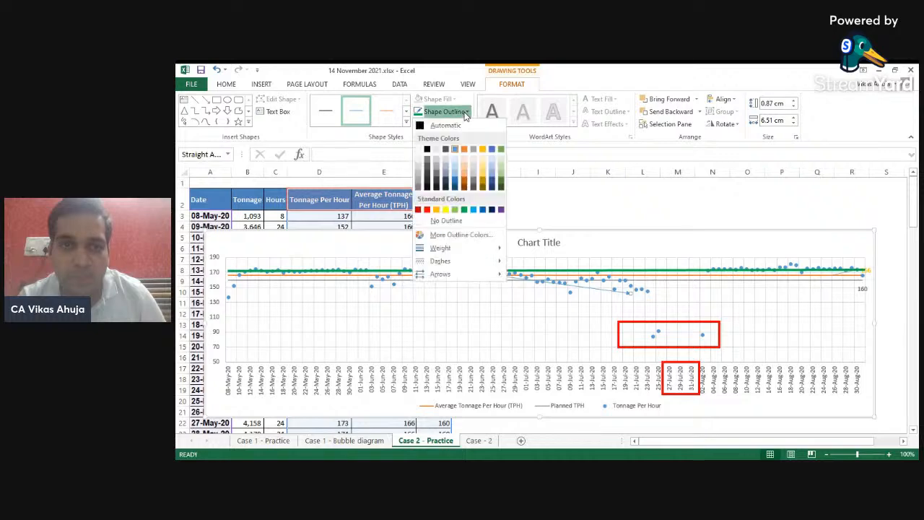
click(427, 210)
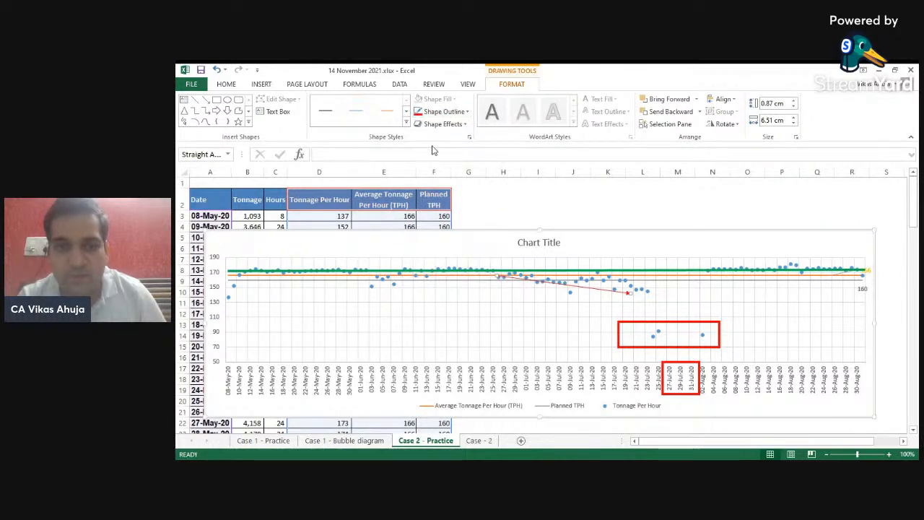
- Set the red arrow's width to 2.75 pt and extend its end to about 7.4 cm long
right_click(623, 292)
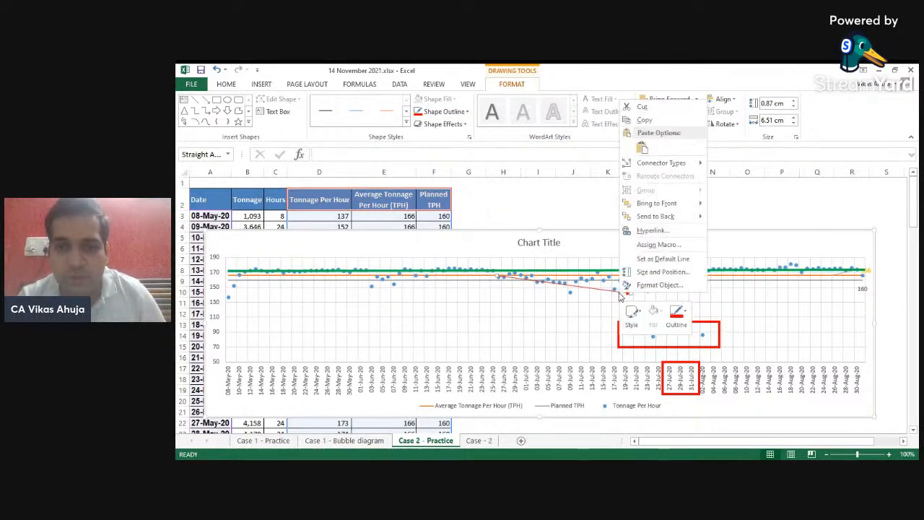
click(648, 286)
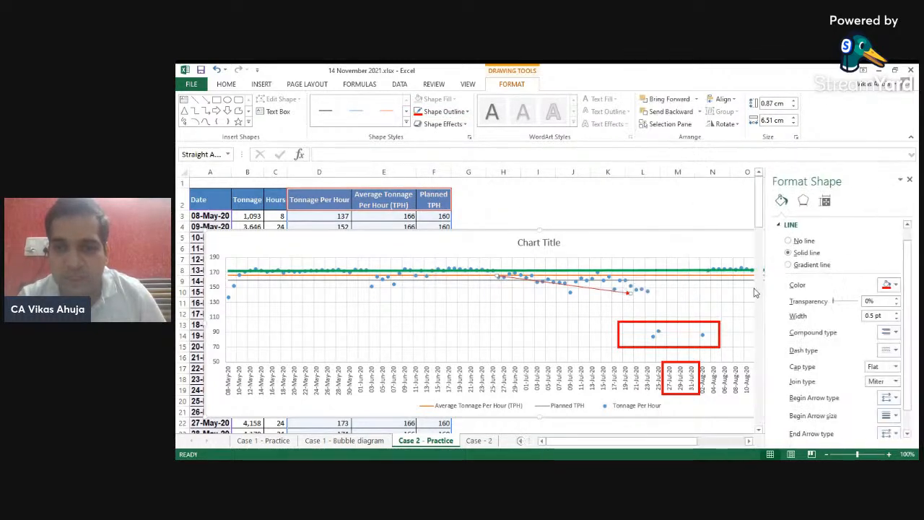
click(896, 313)
click(896, 313)
click(896, 314)
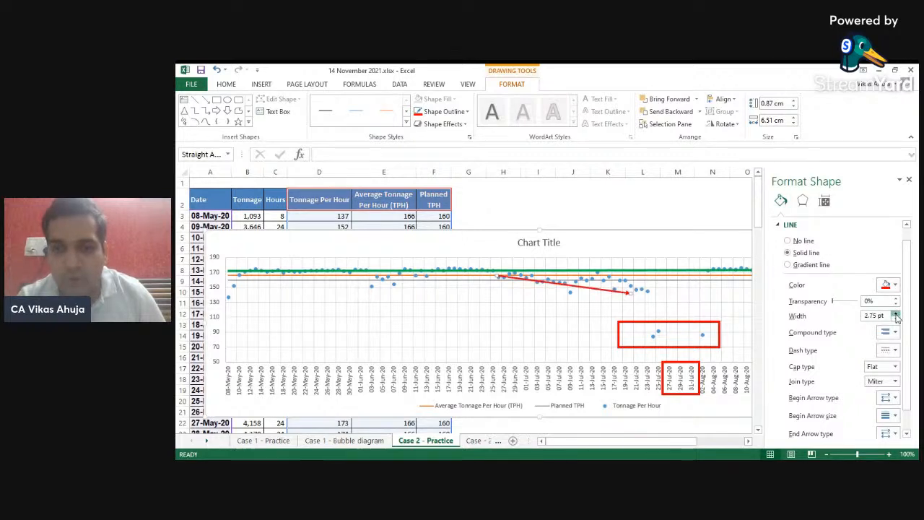
click(896, 314)
click(909, 179)
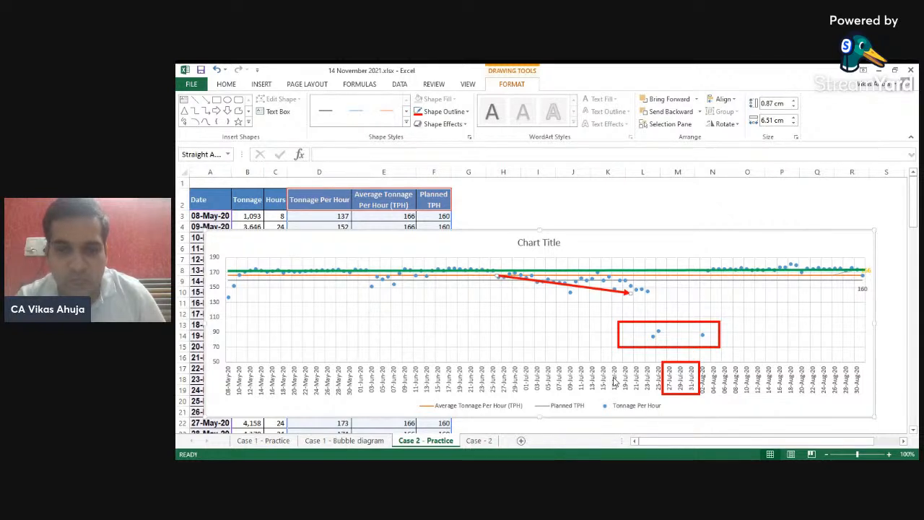
drag(630, 293, 647, 296)
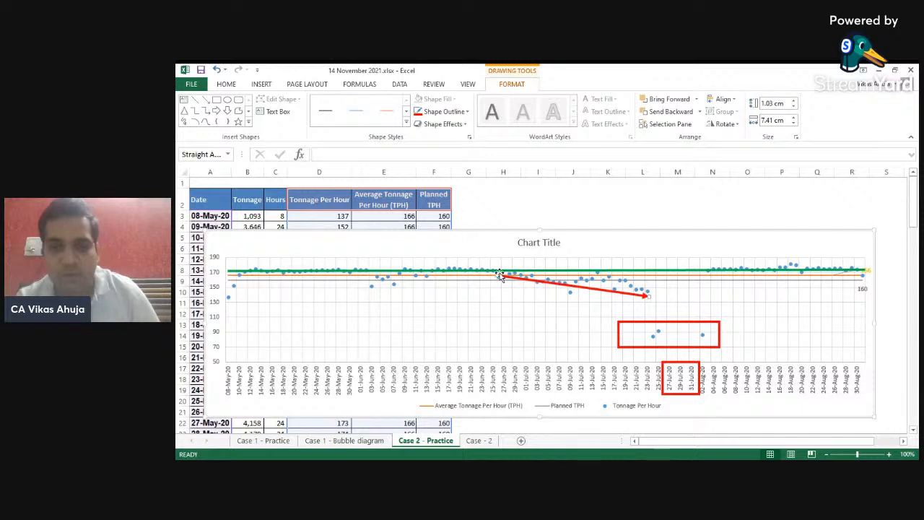
- Duplicate the red rectangle and place the copy, about 7.8 cm wide, around the declining points from late June to late July
click(646, 321)
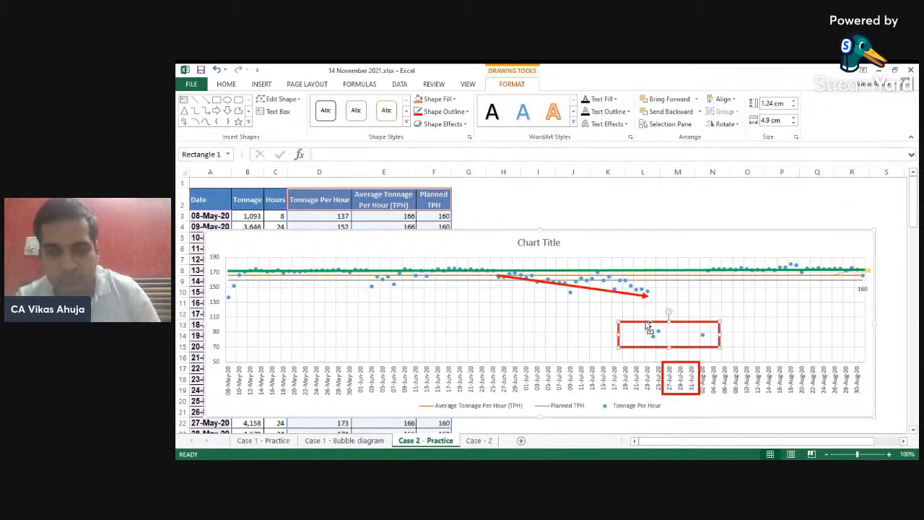
key(ctrl+c)
key(ctrl+v)
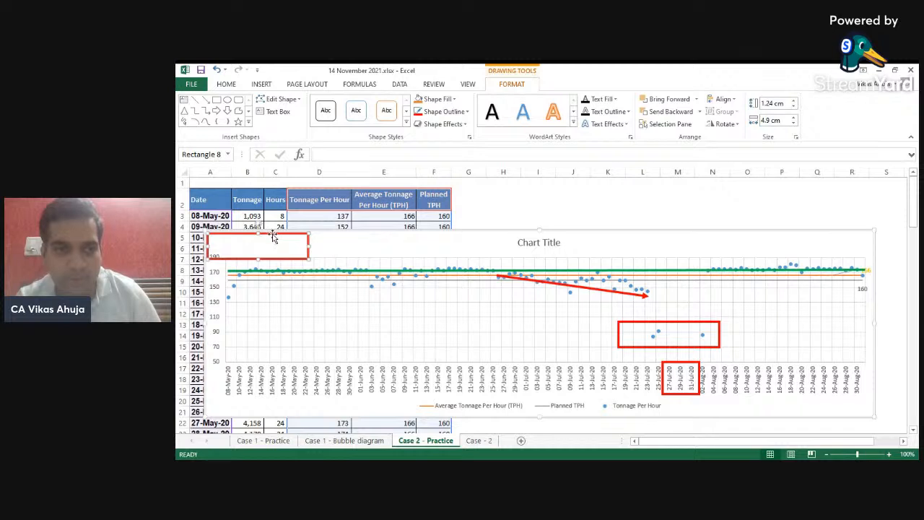
drag(273, 232, 656, 276)
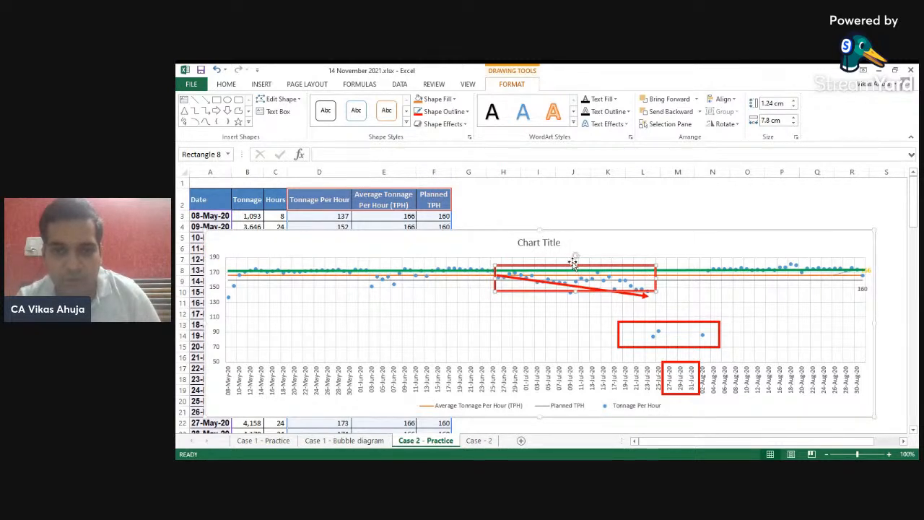
- Rotate the copied rectangle so it lies along the declining points from late June to late July
drag(575, 258, 577, 257)
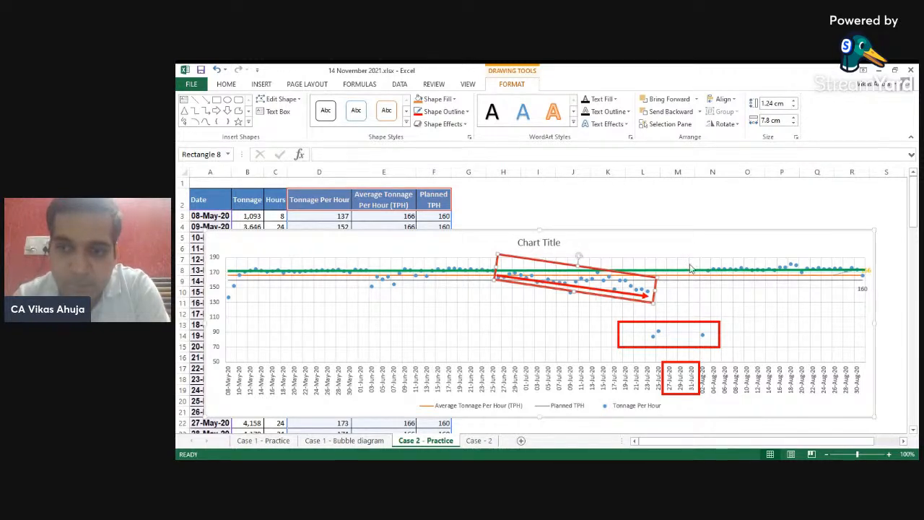
click(792, 265)
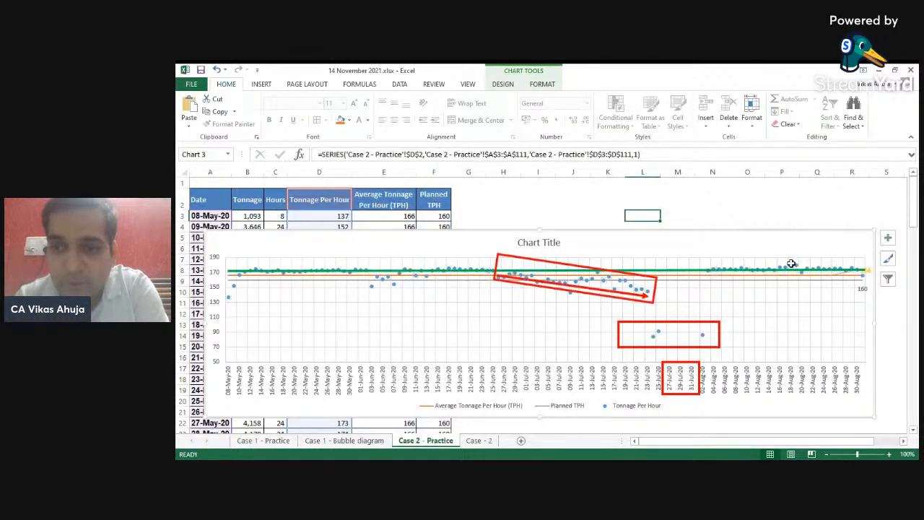
right_click(792, 264)
key(Escape)
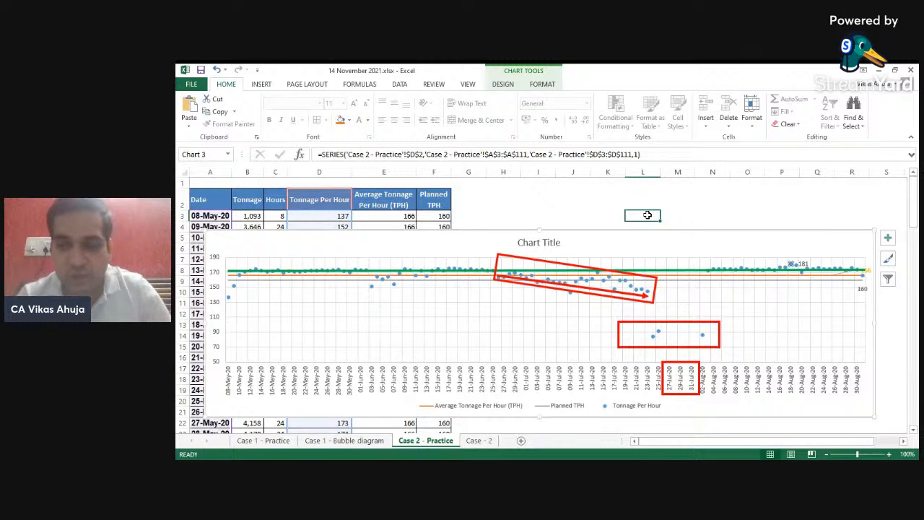
- Delete the whole chart from the sheet
click(807, 242)
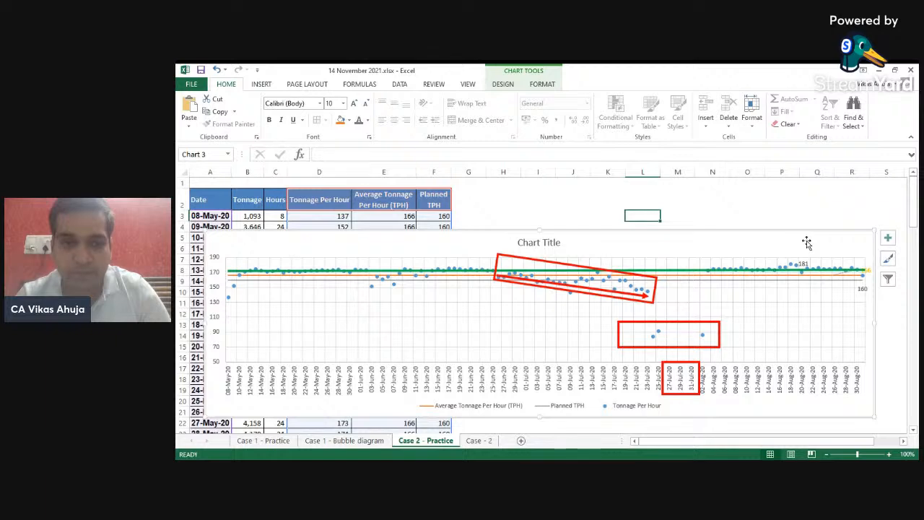
key(Delete)
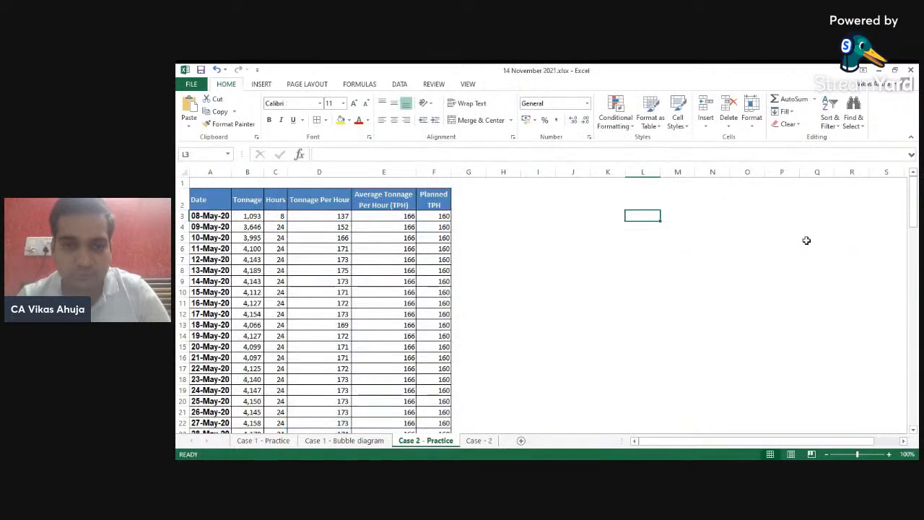
- Autofit the width of the Tonnage column
click(428, 205)
key(Left)
key(Left)
key(Down)
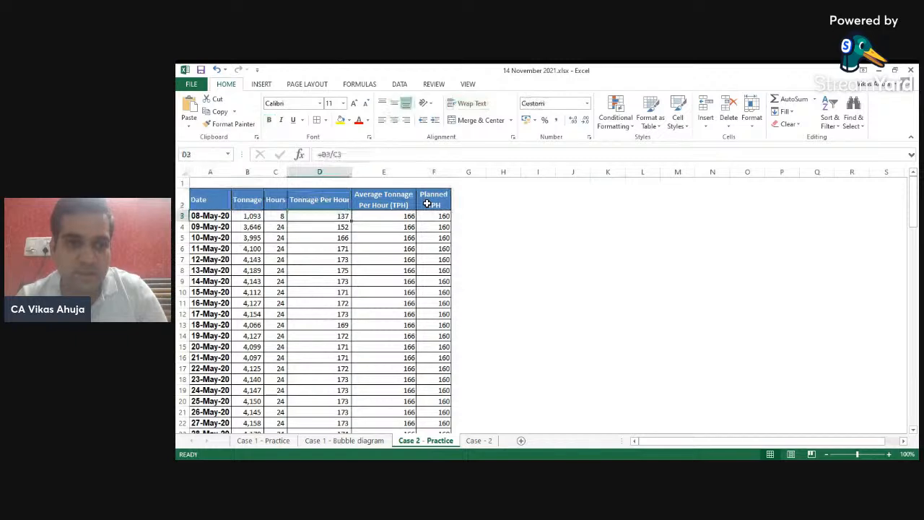
key(Right)
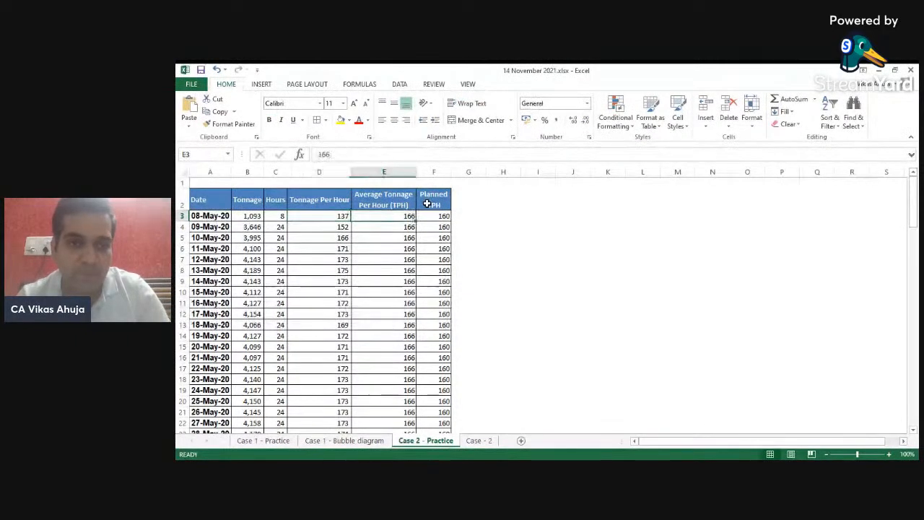
key(Left)
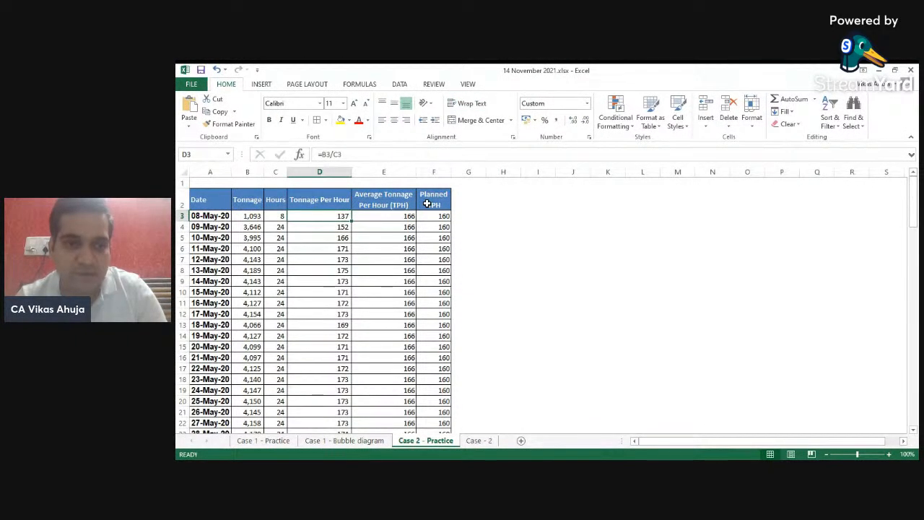
key(ctrl+Down)
key(Down)
key(Left)
key(Left)
key(alt+o)
key(c)
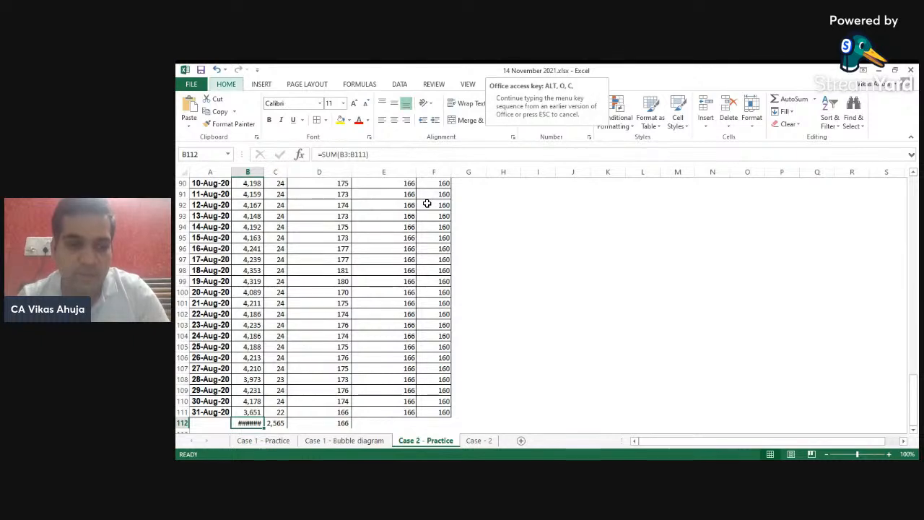
key(a)
- Try to delete the Average Tonnage Per Hour and Planned TPH columns, and undo it
key(Up)
key(Up)
key(ctrl+Up)
key(Right)
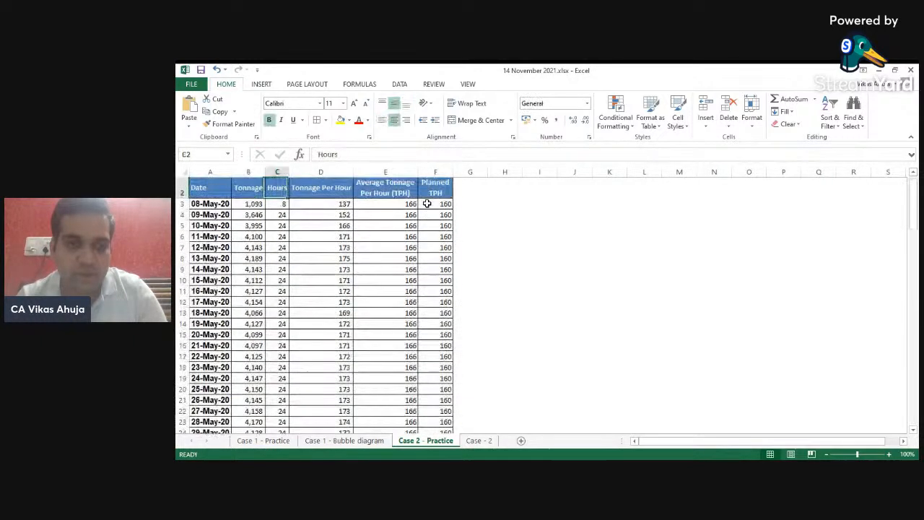
key(Right)
key(Right)
key(shift+Right)
key(alt+e)
key(d)
key(c)
key(Return)
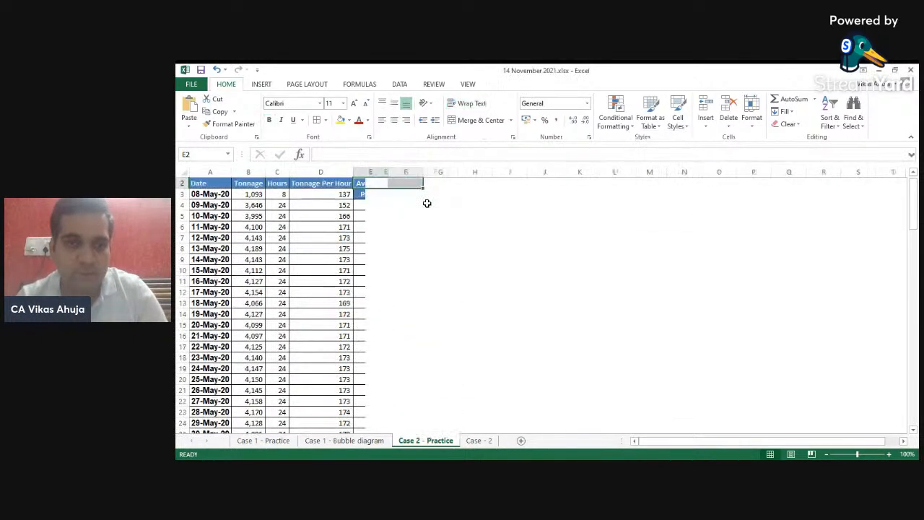
key(Left)
key(ctrl+z)
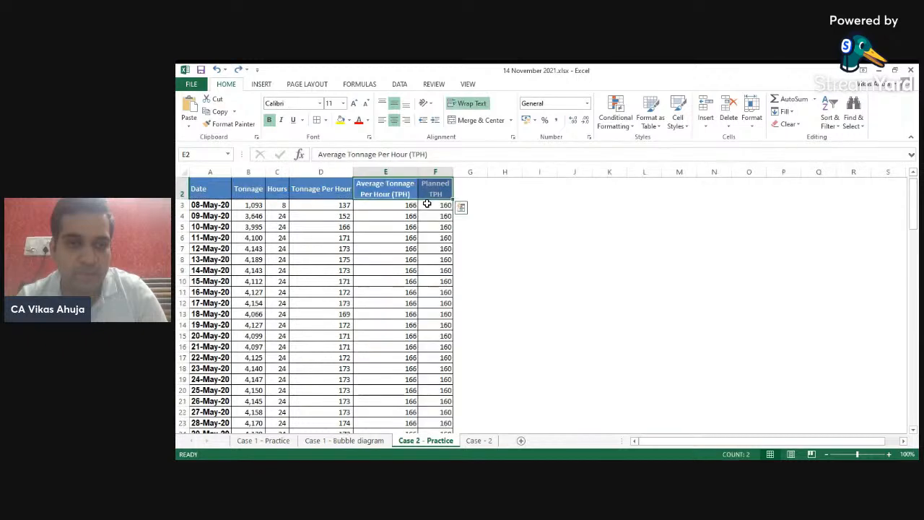
- Clear all values from the Average Tonnage Per Hour and Planned TPH columns
key(Down)
key(shift+Right)
key(ctrl+shift+Down)
key(shift+Up)
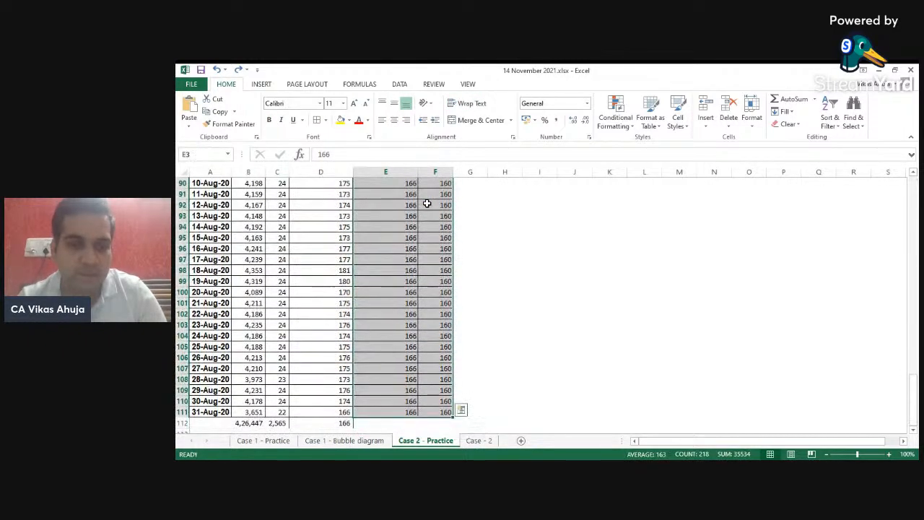
key(Delete)
- Clear the totals row beneath the data in row 112
key(Left)
key(ctrl+Down)
key(Down)
key(Down)
key(Up)
key(Up)
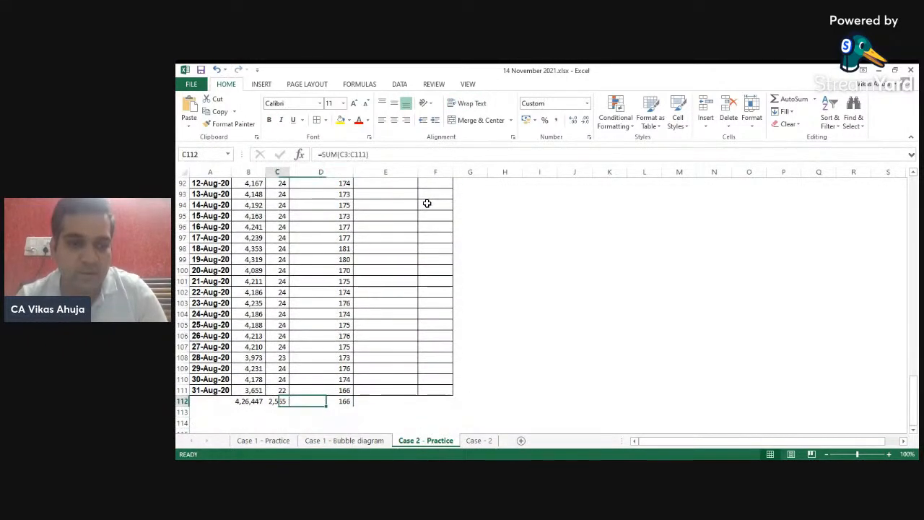
key(shift+Left)
key(shift+Left)
key(Delete)
- Sum the Tonnage, Hours and Tonnage Per Hour columns in row 112
key(shift+Left)
key(shift+Left)
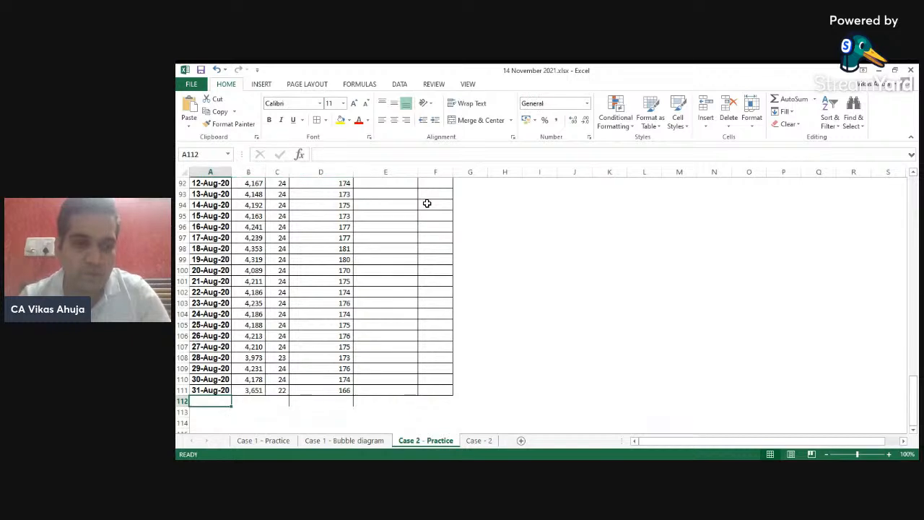
key(alt+equal)
key(ctrl+Return)
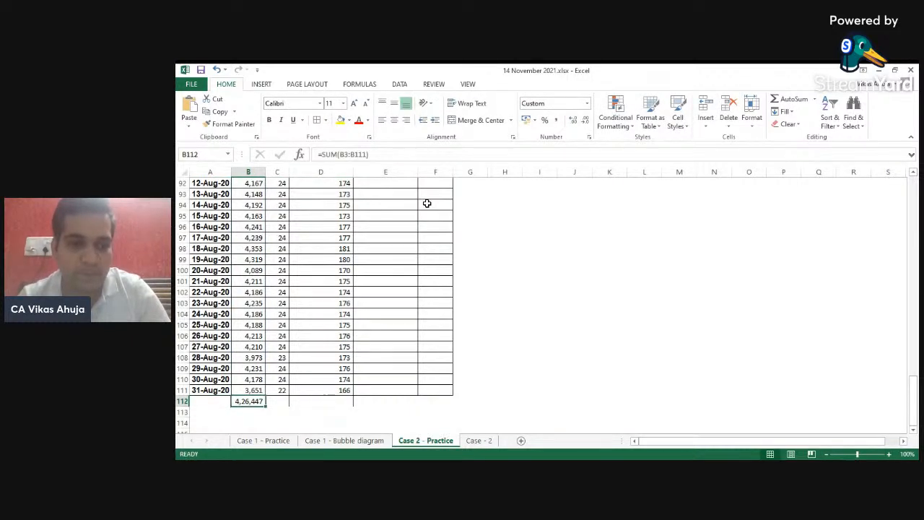
key(Right)
key(alt+equal)
key(ctrl+Return)
key(ctrl+c)
key(Right)
key(ctrl+v)
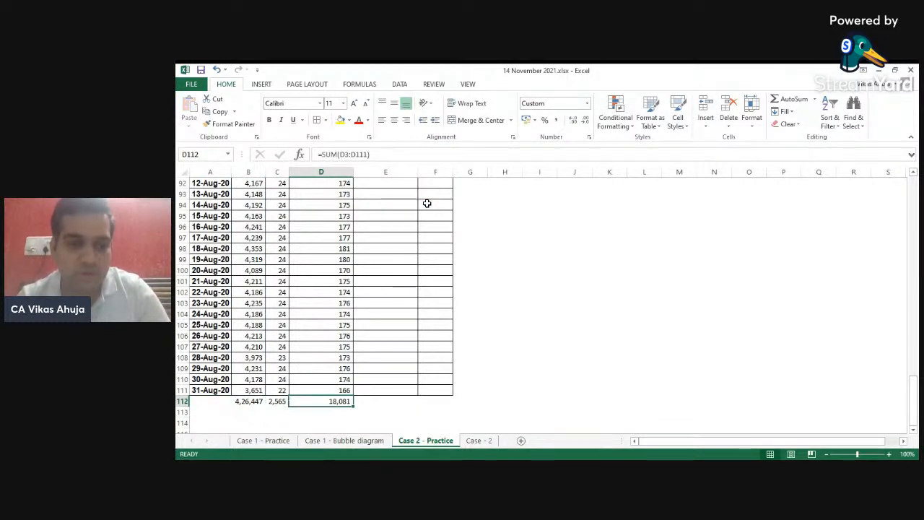
- Replace the Tonnage Per Hour total with the formula =B112/C112
text(=)
key(Left)
key(Left)
text(/)
key(Left)
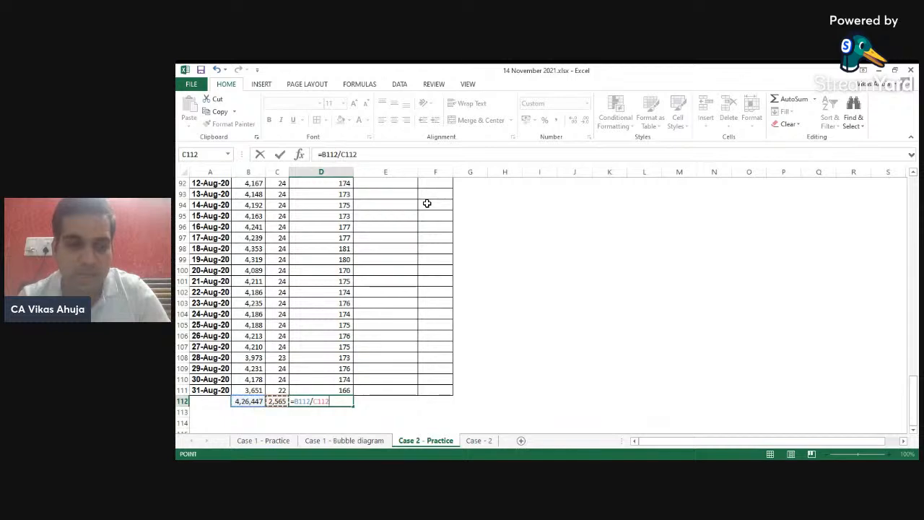
key(Return)
- Enter 166 as the first Average Tonnage Per Hour value in E3
key(Right)
key(ctrl+Up)
key(Down)
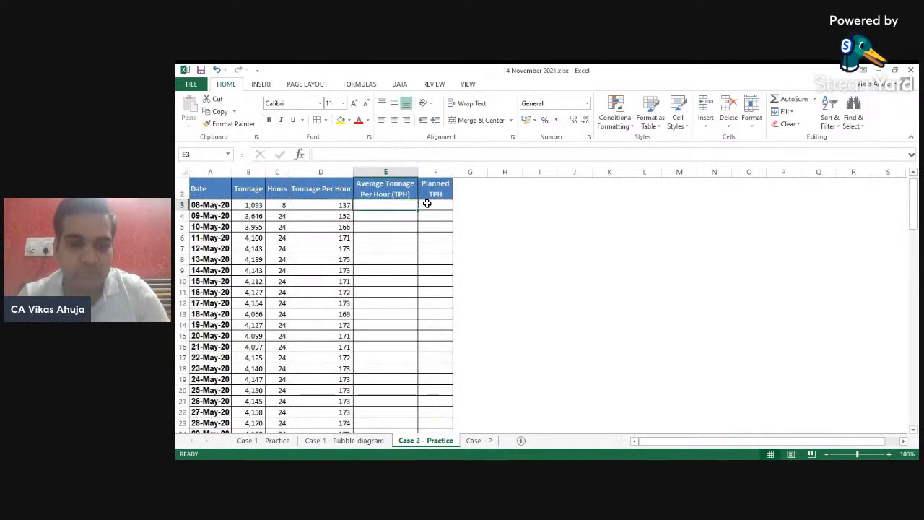
text(166)
key(Return)
- Fill the 166 value down the Average Tonnage Per Hour column to row 111
key(Left)
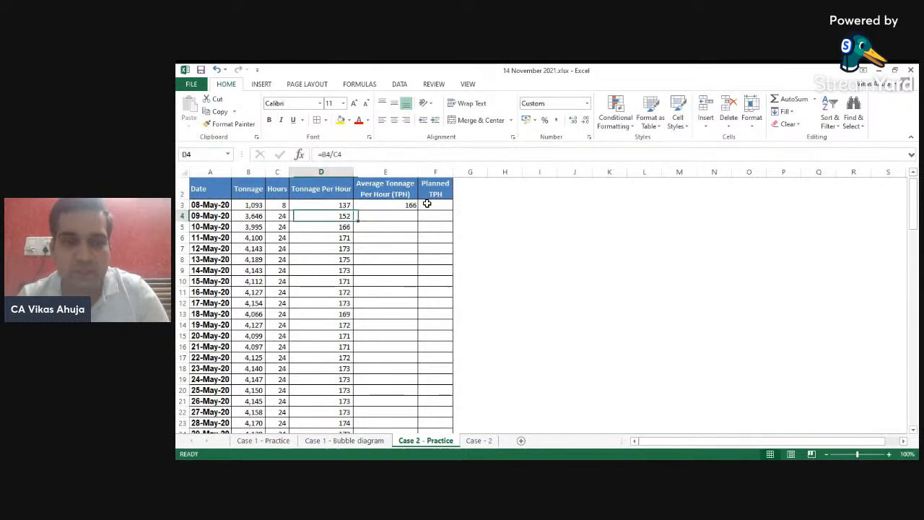
key(ctrl+Down)
key(Down)
key(Up)
key(Up)
key(Right)
key(ctrl+shift+Up)
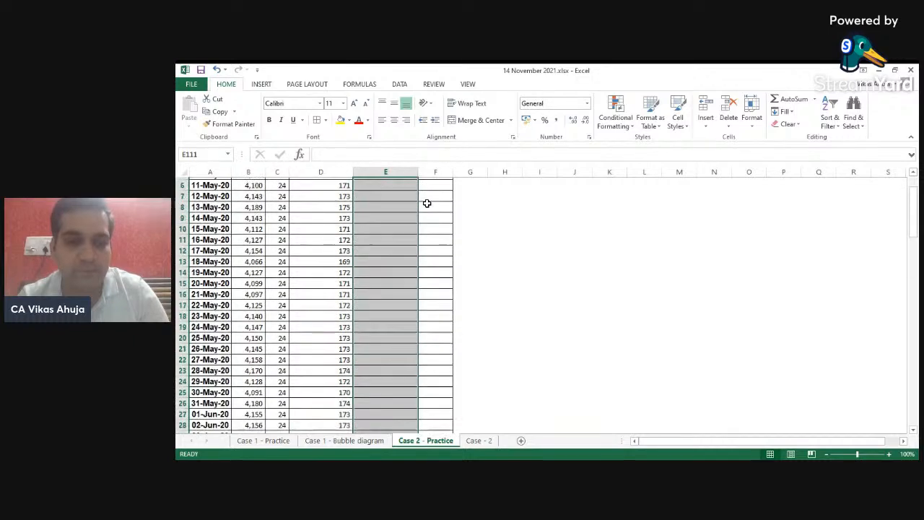
key(ctrl+d)
key(ctrl+Up)
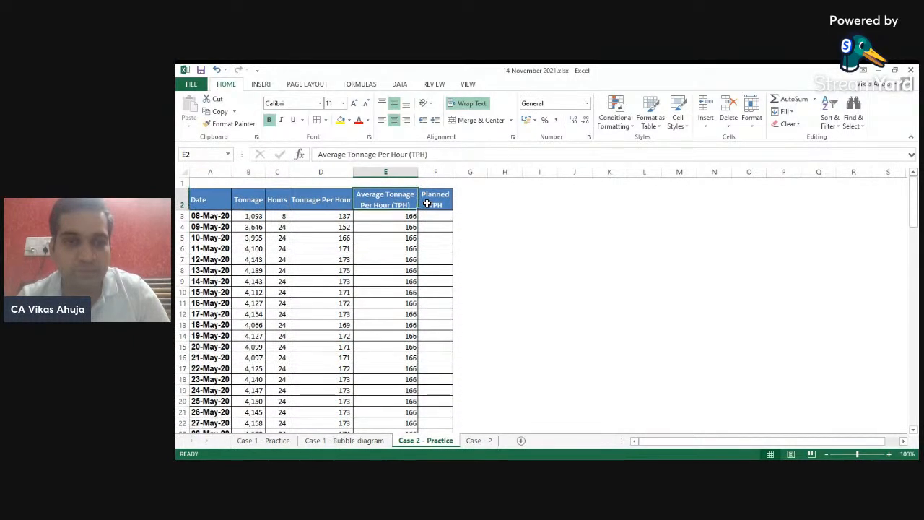
- Enter 160 in the first Planned TPH cell and fill it down the column to row 111
key(Right)
key(Down)
text(1)
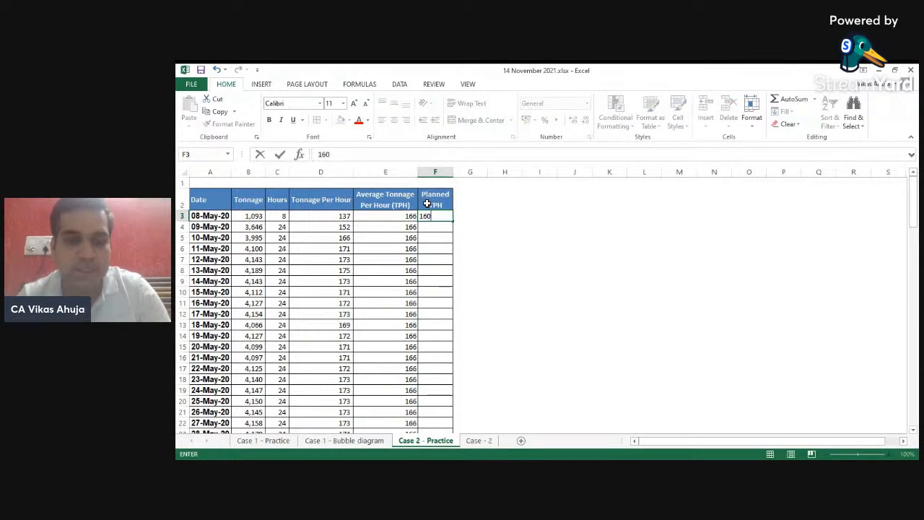
key(Return)
key(Left)
key(ctrl+Down)
key(Right)
key(ctrl+shift+Up)
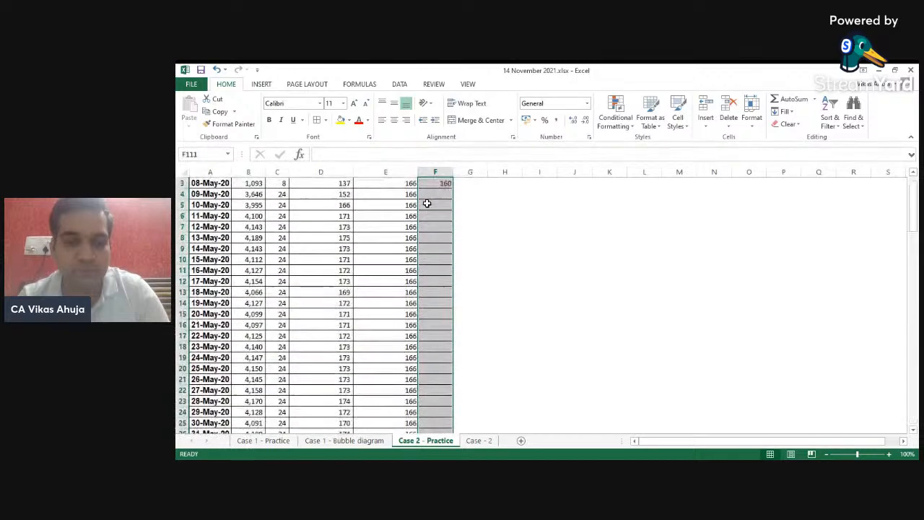
key(ctrl+d)
key(ctrl+Up)
- Select the Date column plus the Tonnage Per Hour to Planned TPH columns and insert a scatter chart with markers
key(ctrl+Left)
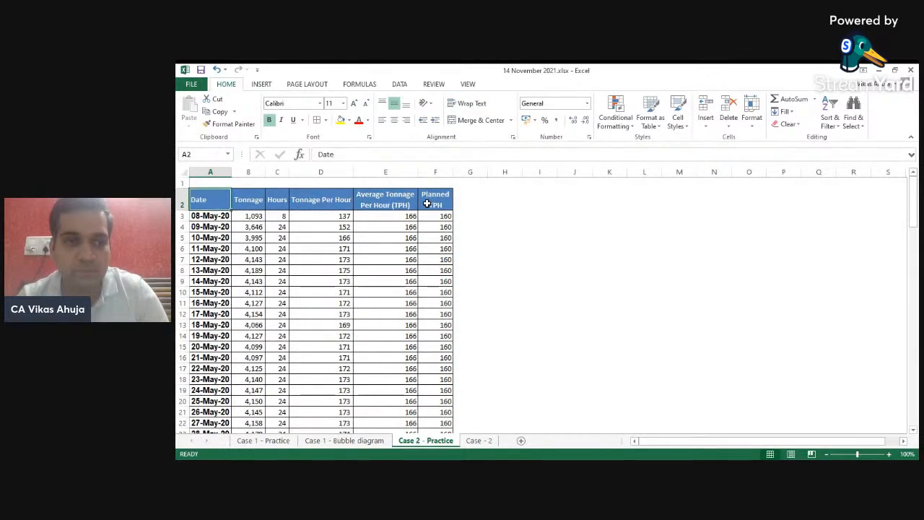
key(ctrl+shift+Down)
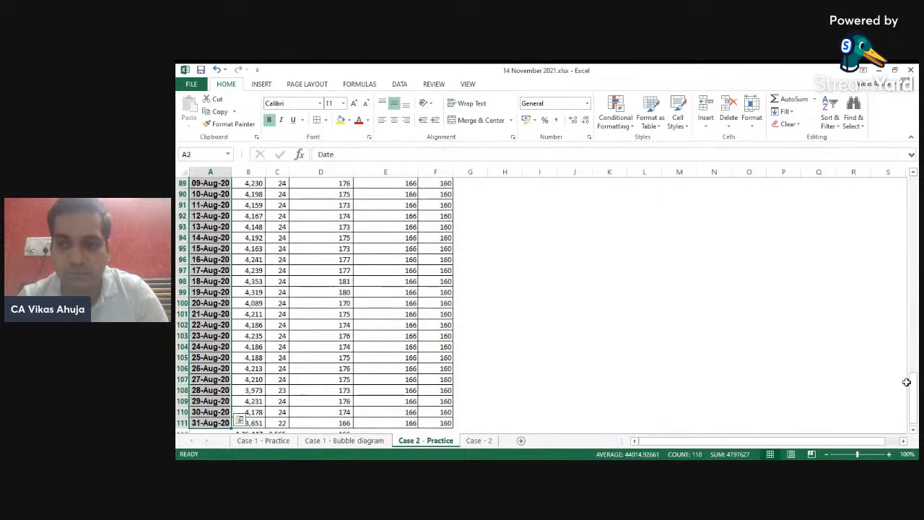
drag(914, 390, 913, 189)
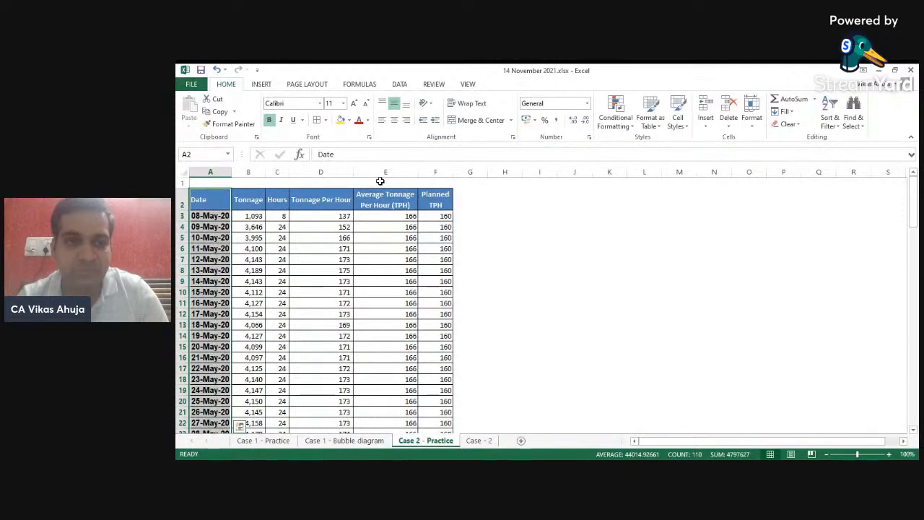
ctrl+click(328, 204)
key(ctrl+shift+Down)
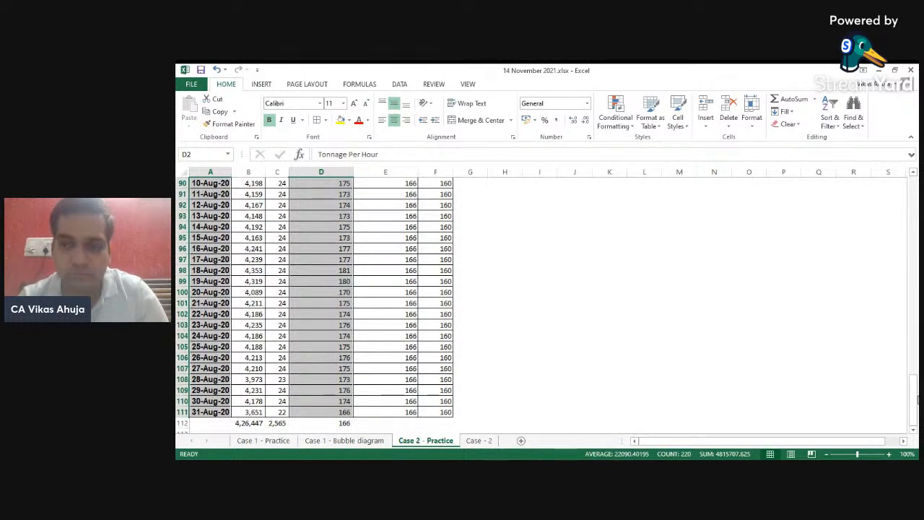
key(shift+Right)
key(shift+Right)
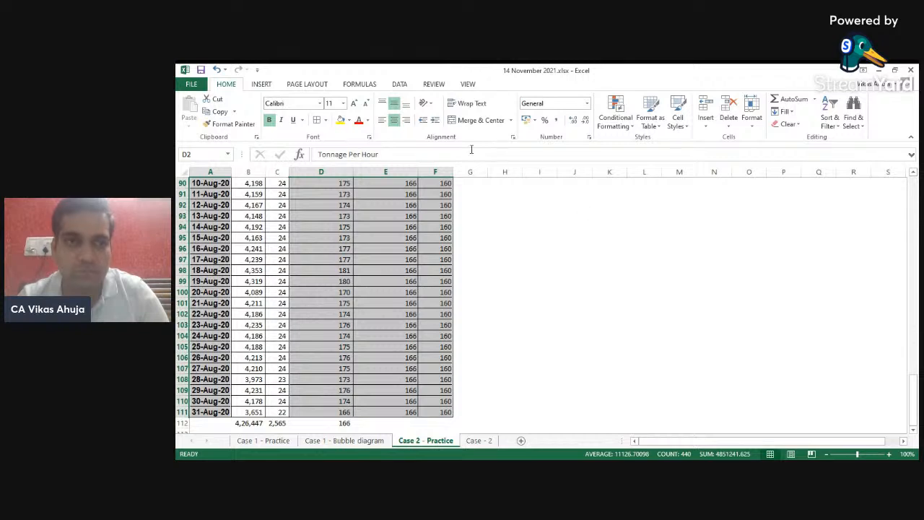
click(261, 84)
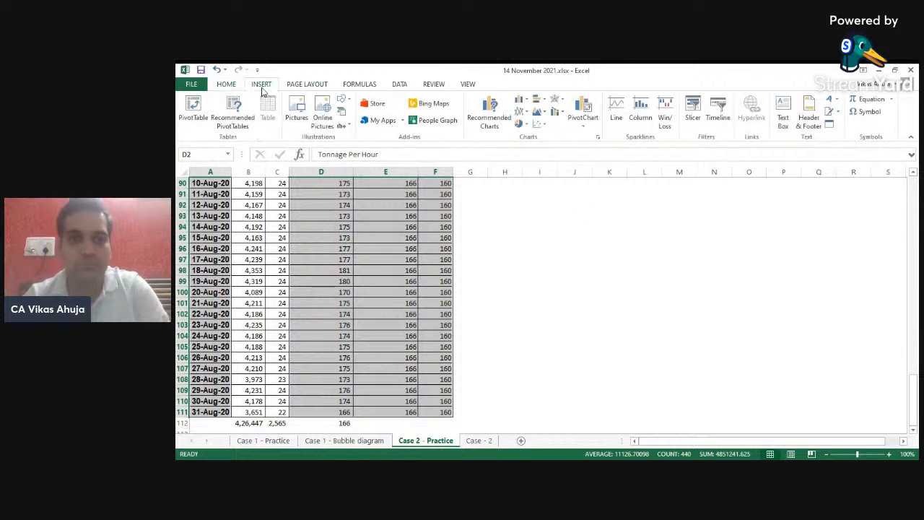
click(543, 126)
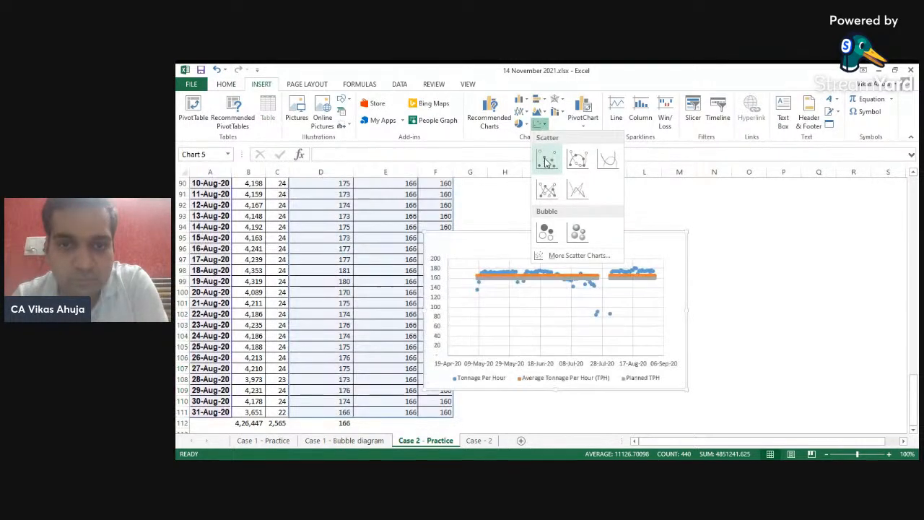
click(546, 161)
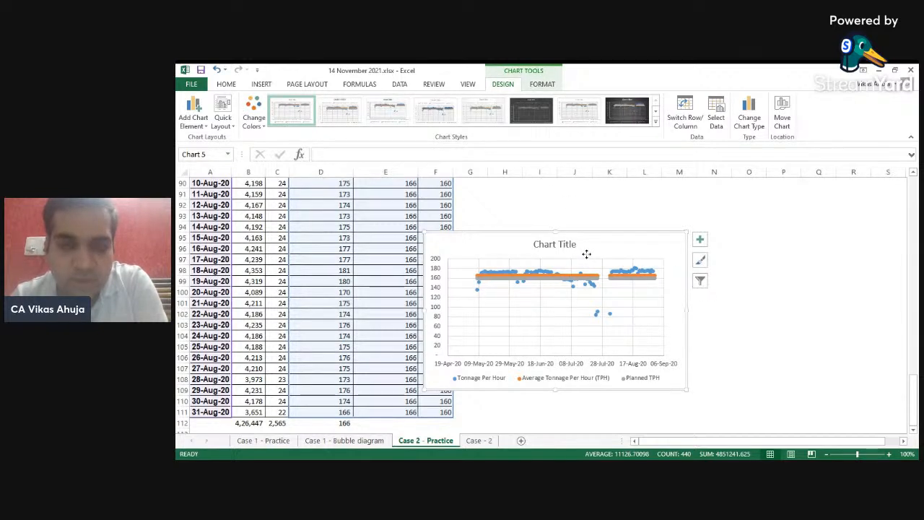
- Change the chart to a combo with Tonnage Per Hour as scatter and Average Tonnage Per Hour and Planned TPH as lines, all on the primary axis
right_click(587, 226)
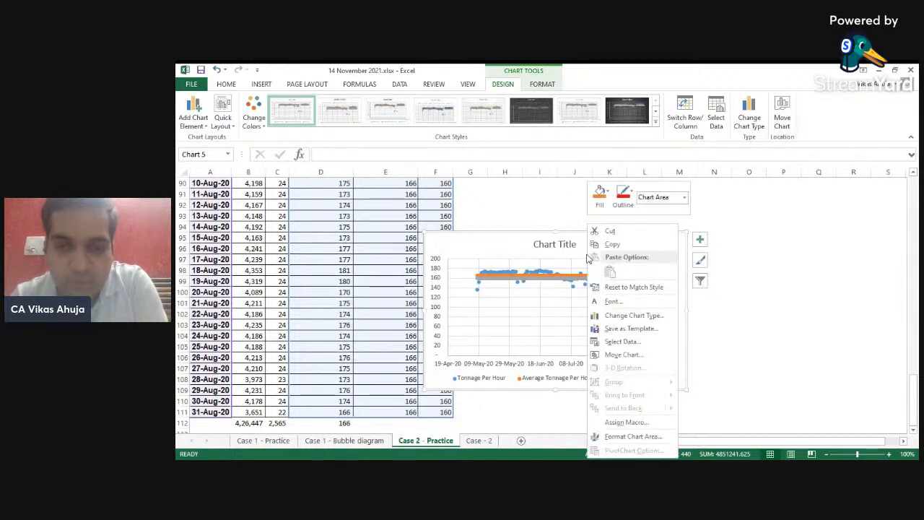
click(640, 317)
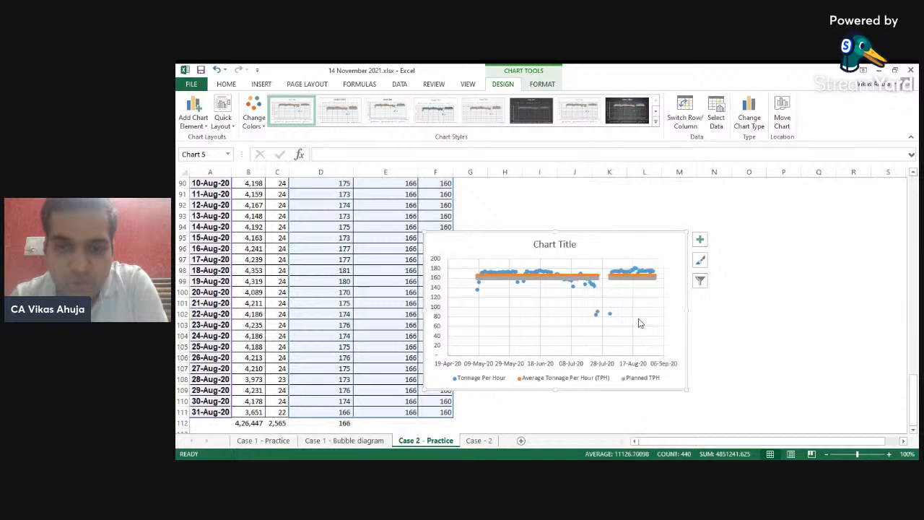
click(590, 254)
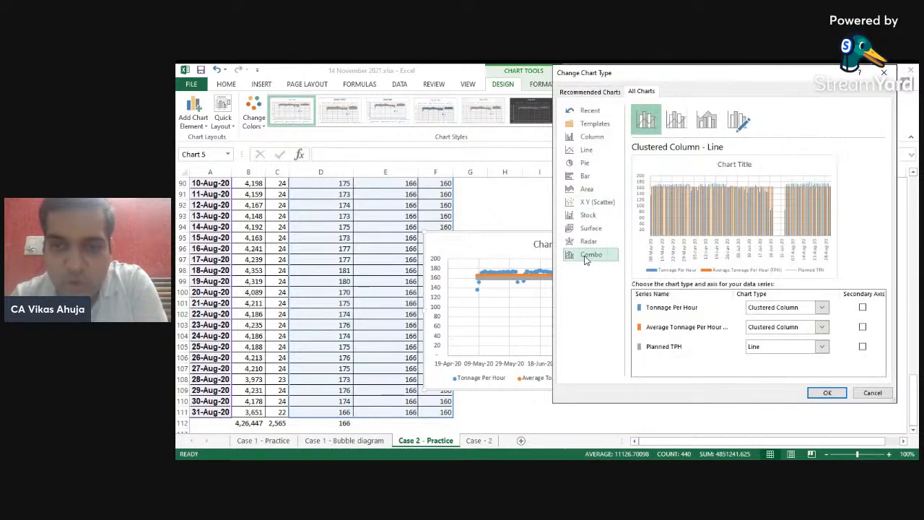
click(821, 307)
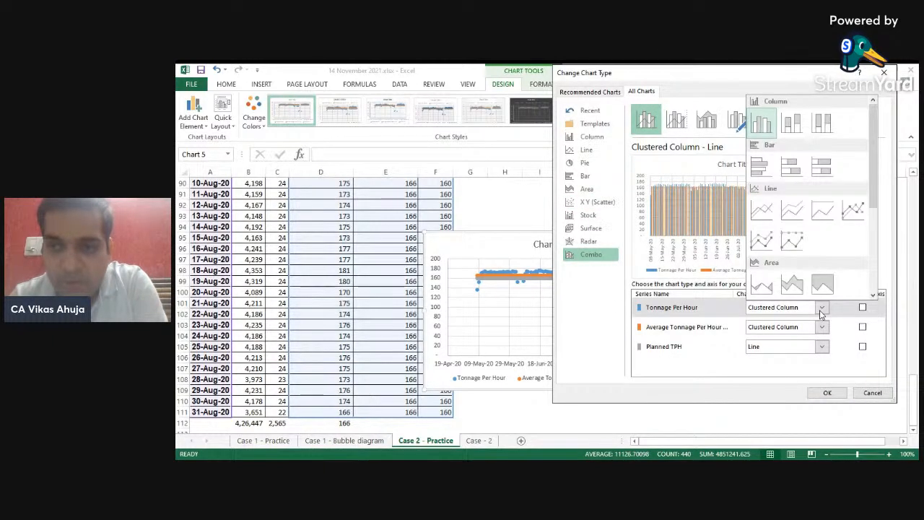
drag(873, 195, 870, 271)
click(760, 210)
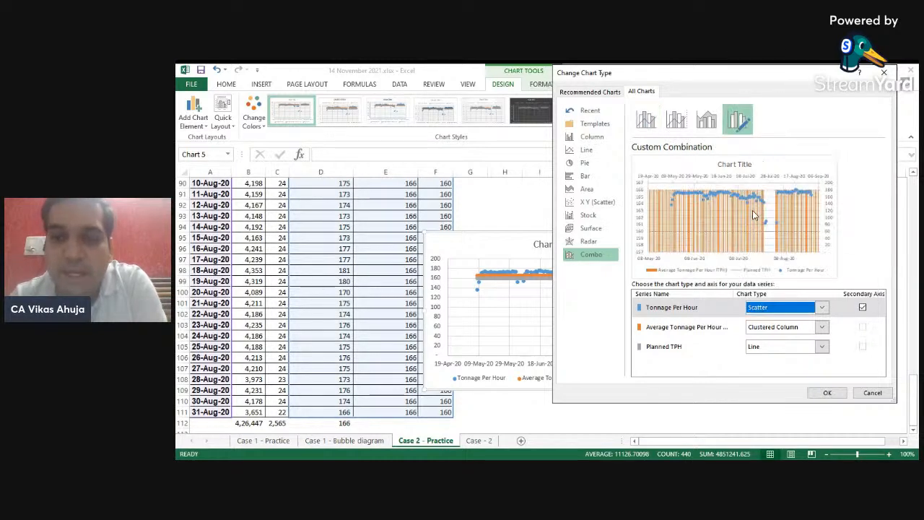
click(862, 308)
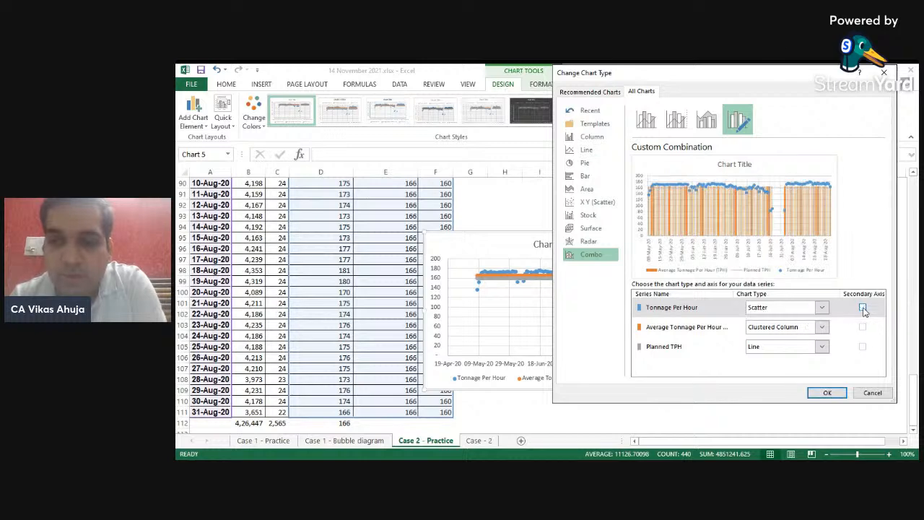
click(822, 327)
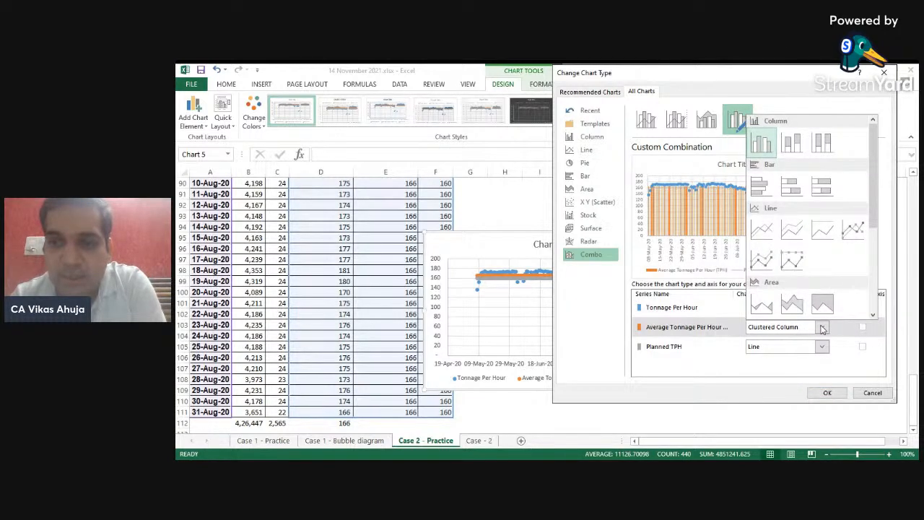
click(762, 231)
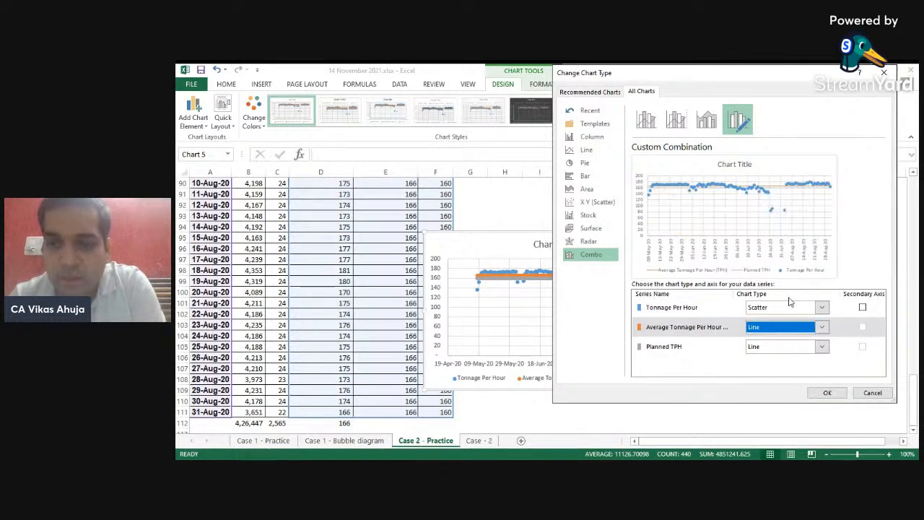
click(828, 392)
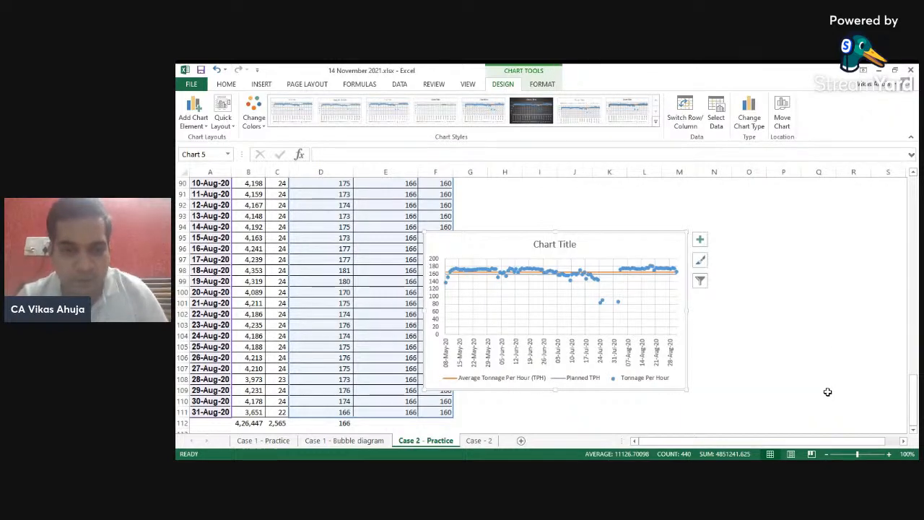
- Enlarge the chart to span the sheet width and make it taller
drag(424, 309, 191, 309)
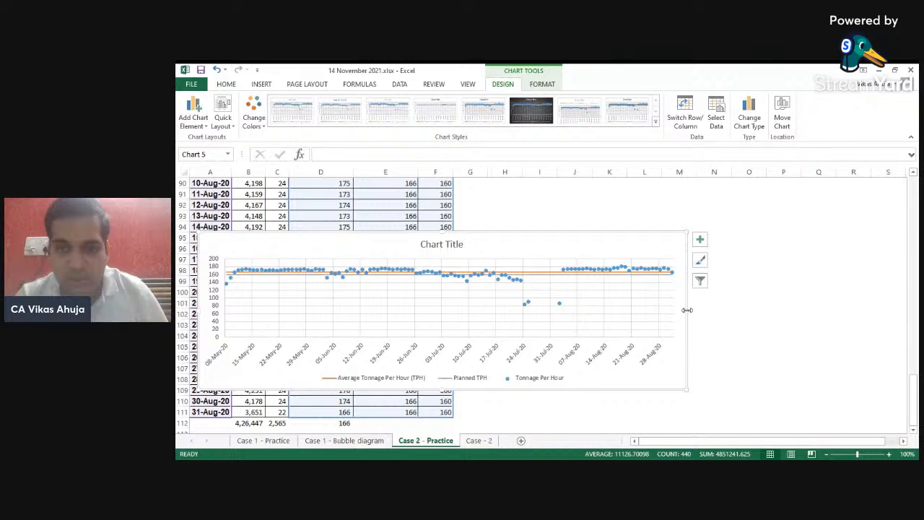
drag(687, 309, 893, 310)
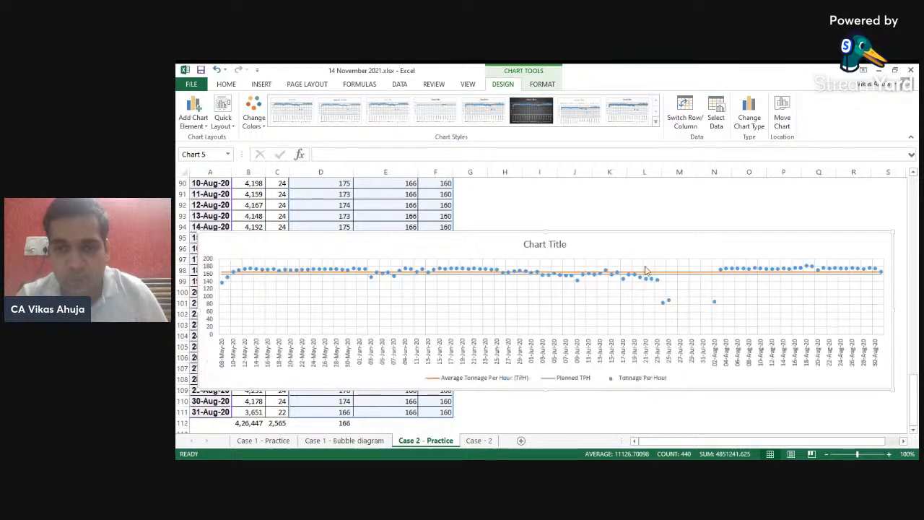
drag(545, 231, 532, 199)
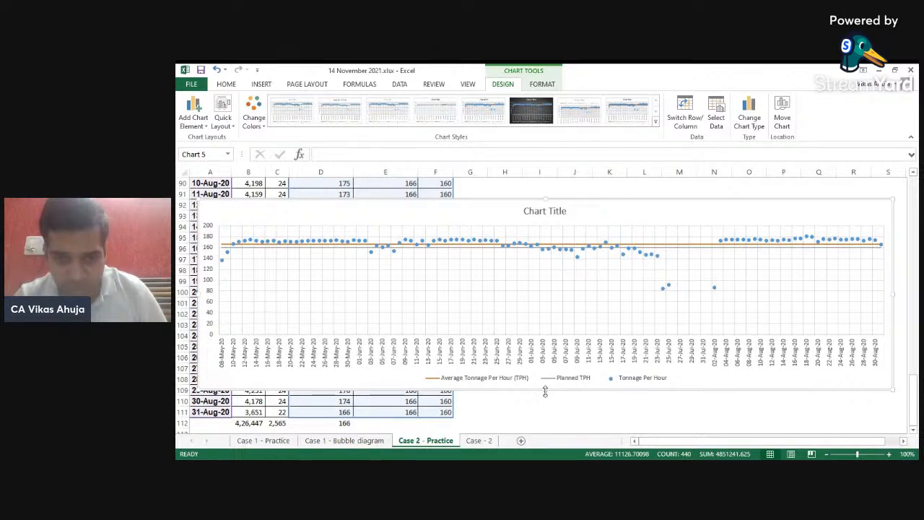
drag(544, 390, 544, 409)
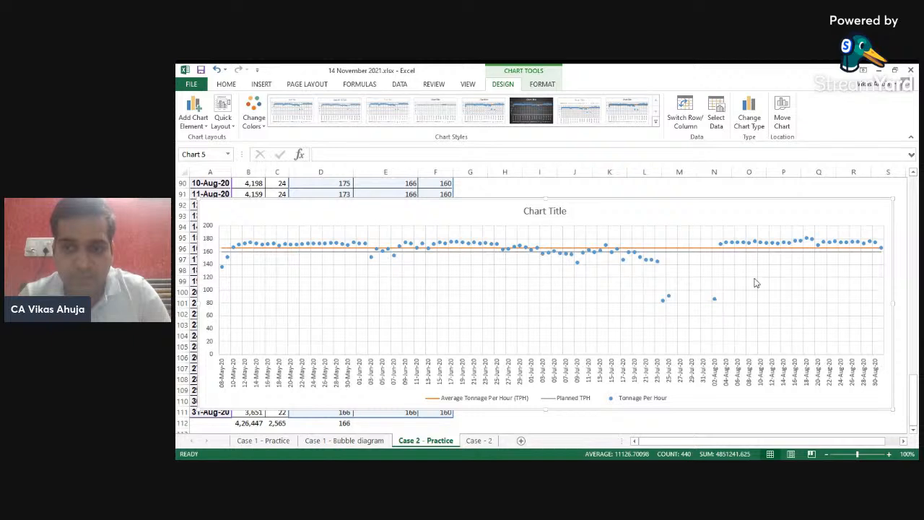
- Set the vertical axis minimum to 50
click(208, 307)
right_click(208, 307)
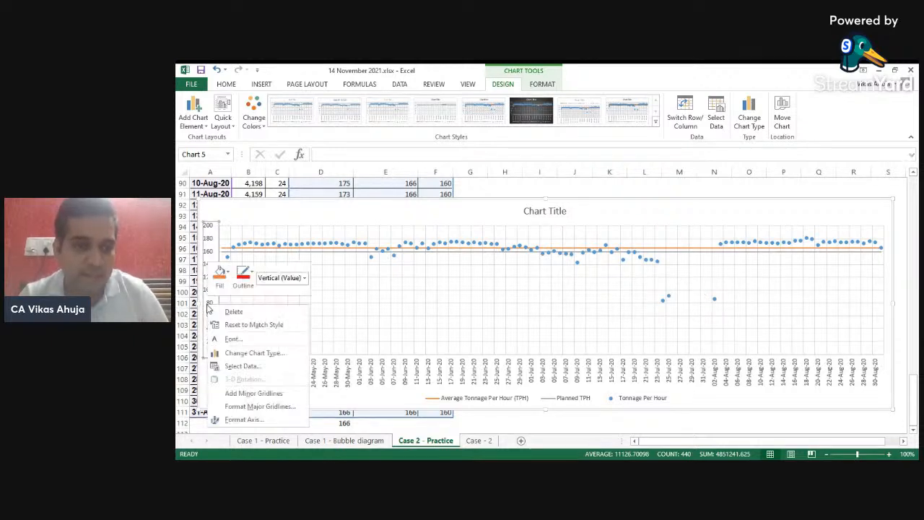
click(245, 419)
drag(855, 267, 801, 269)
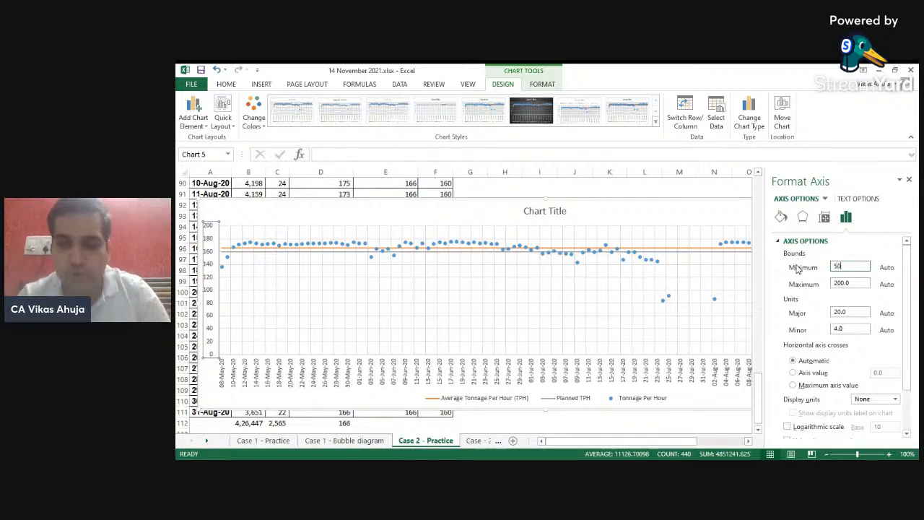
text(50)
click(527, 321)
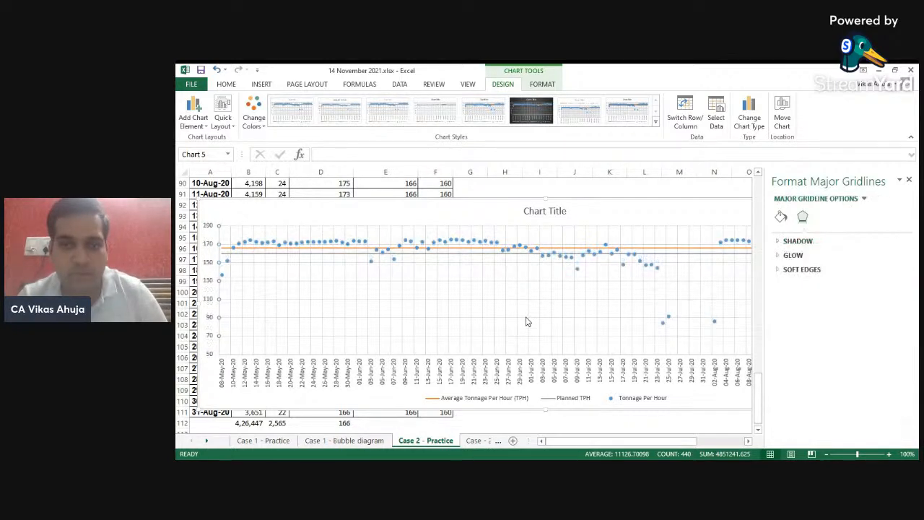
- Set the vertical axis minimum to 70 and close the format pane
right_click(209, 323)
click(246, 434)
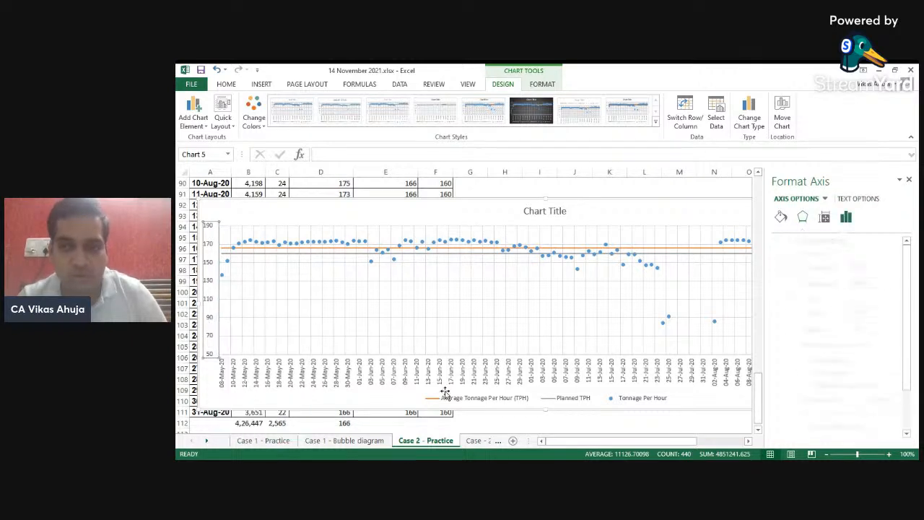
drag(849, 267, 828, 268)
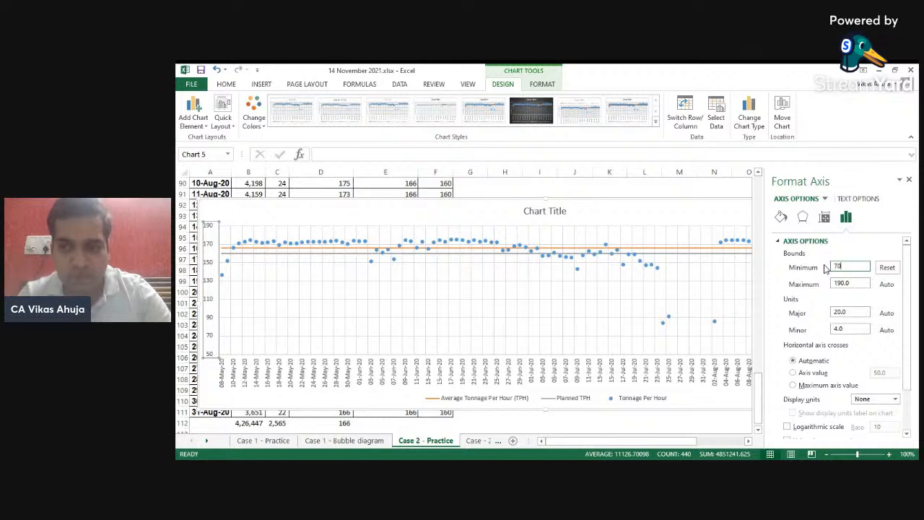
click(571, 321)
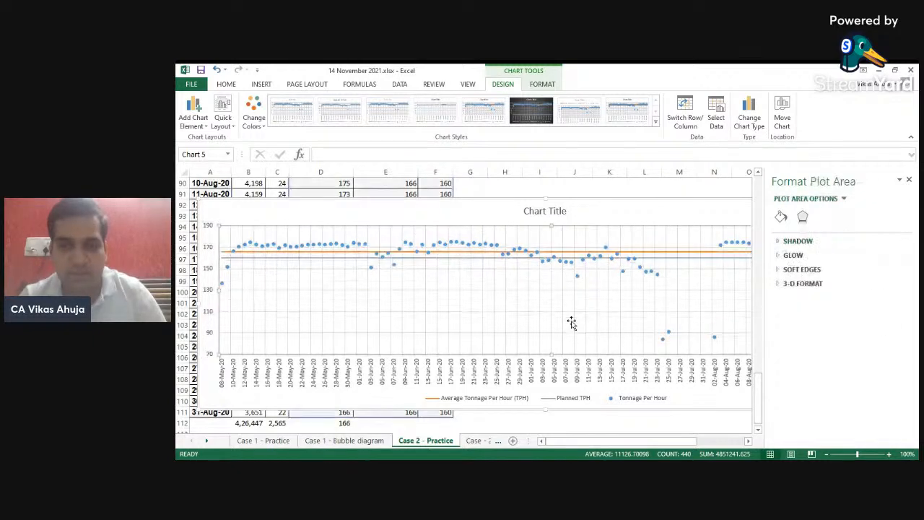
click(909, 180)
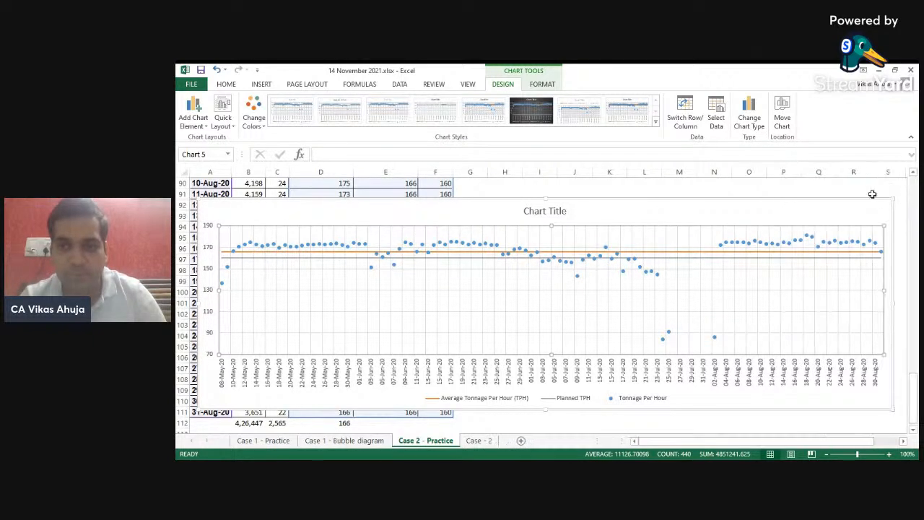
- Add a data label to the highest Tonnage Per Hour point on 18-Aug-20 and position it above the marker
click(809, 239)
right_click(809, 240)
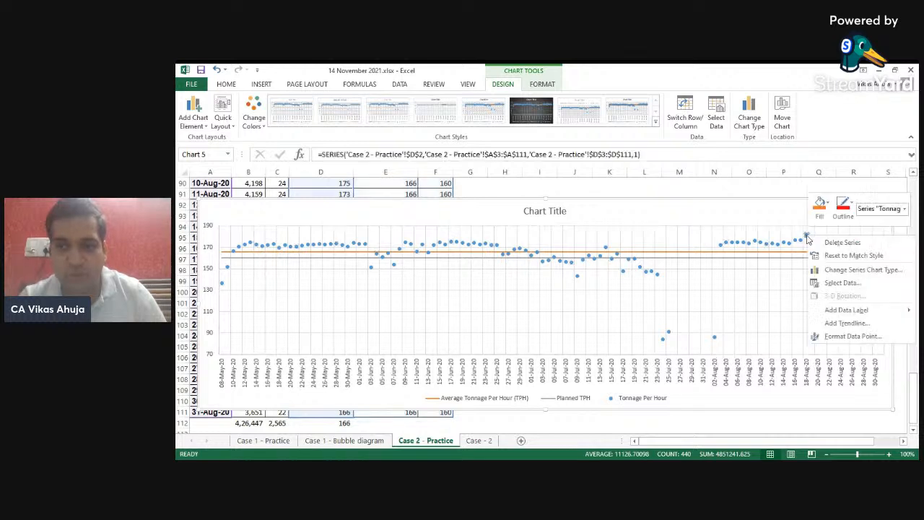
click(850, 312)
click(816, 235)
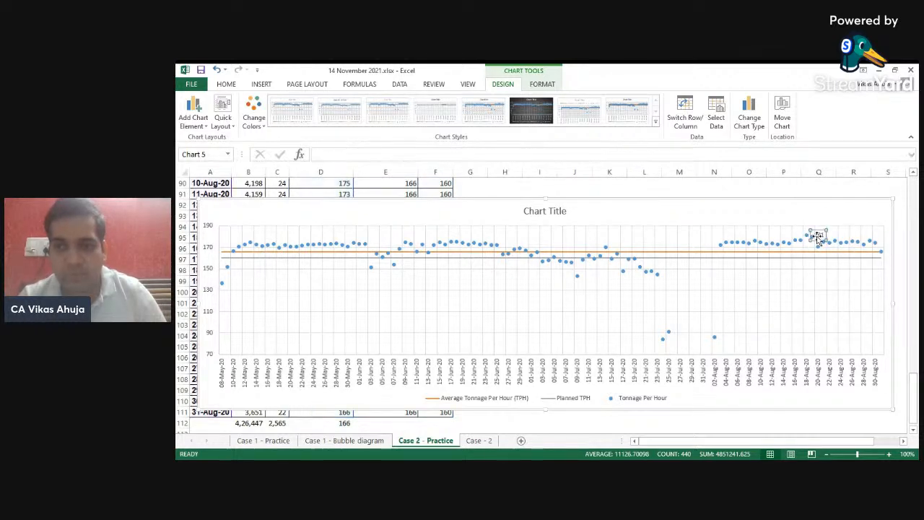
drag(820, 230, 809, 222)
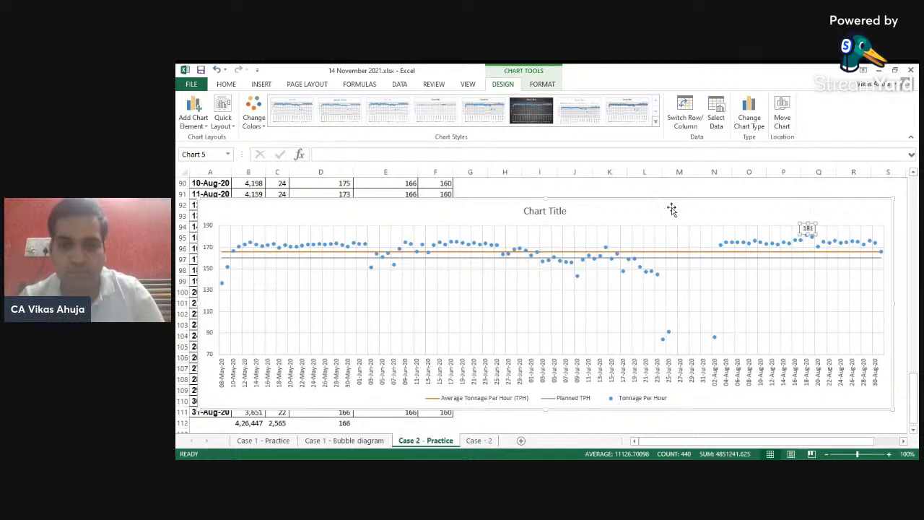
key(alt+Tab)
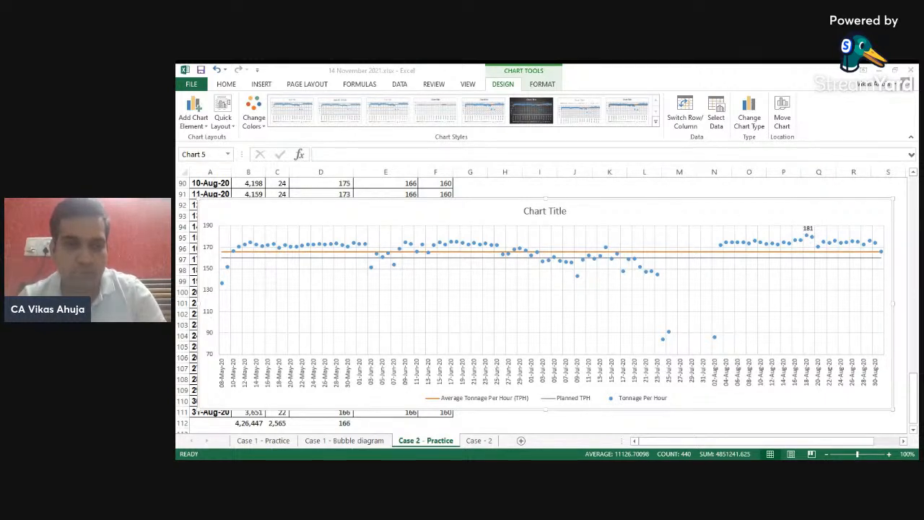
key(alt+Tab)
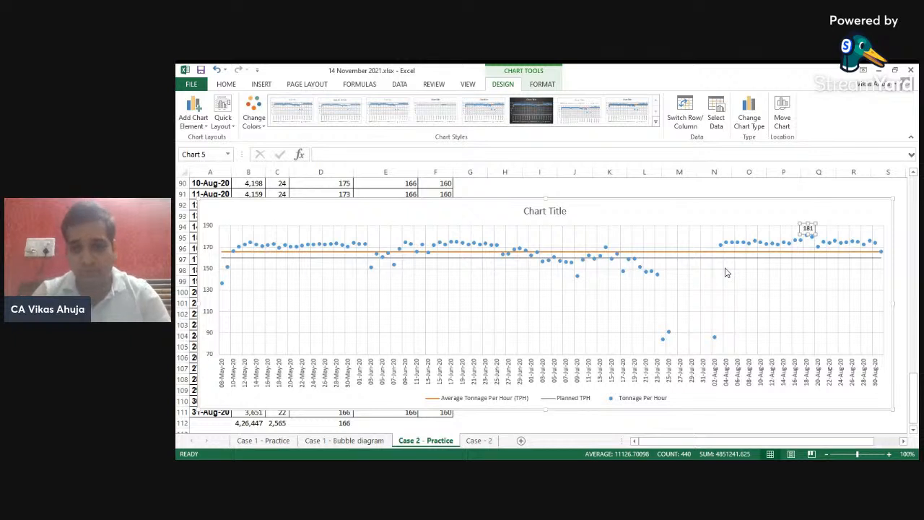
- Add a data label to the last Average Tonnage Per Hour point and colour the label orange
click(873, 252)
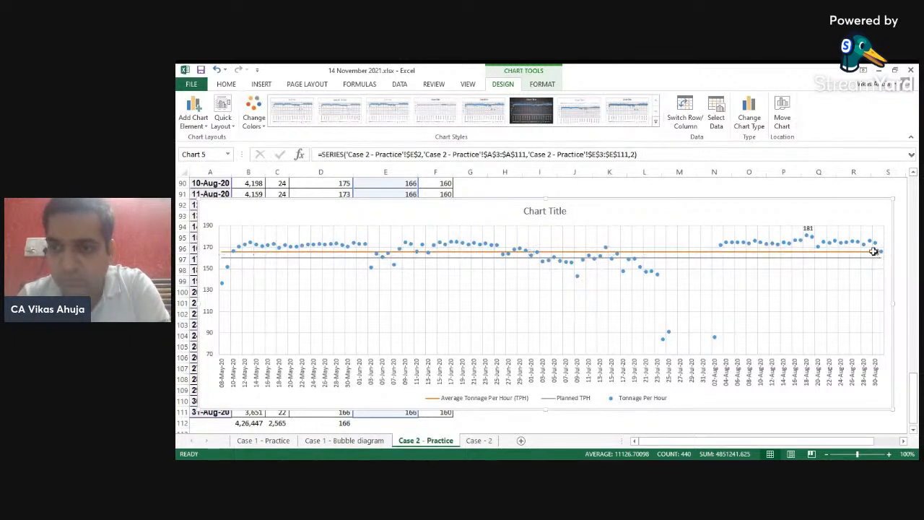
right_click(874, 253)
click(822, 330)
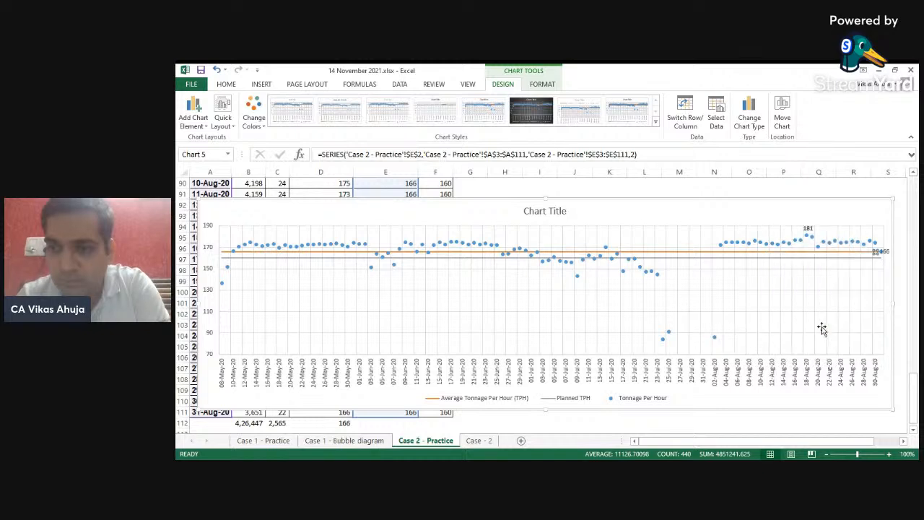
click(885, 252)
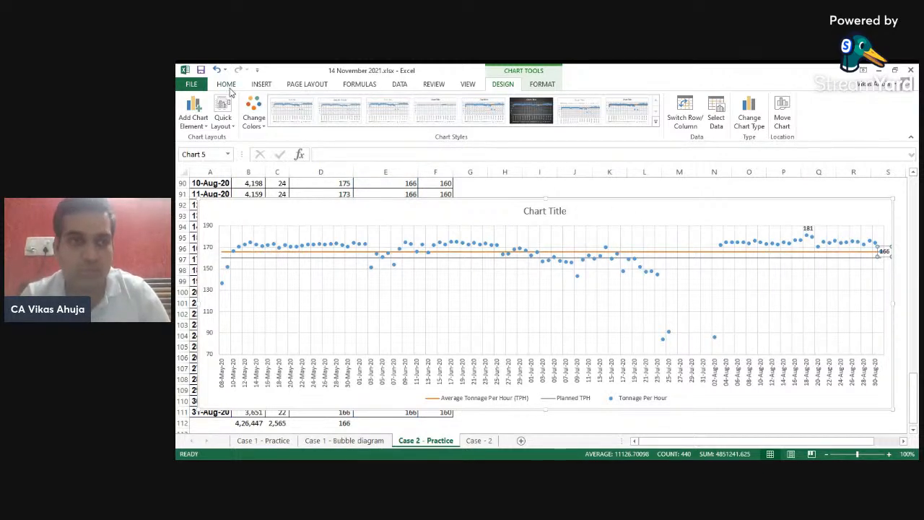
click(226, 85)
click(368, 120)
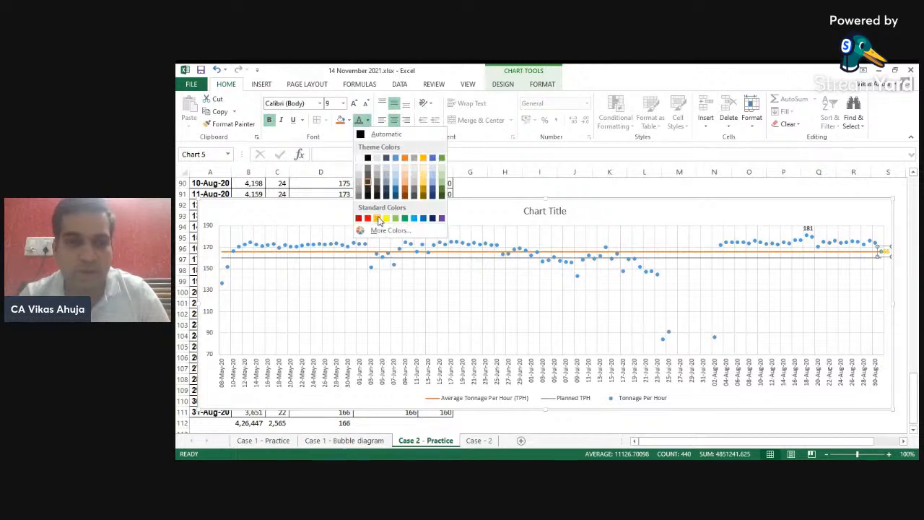
click(406, 160)
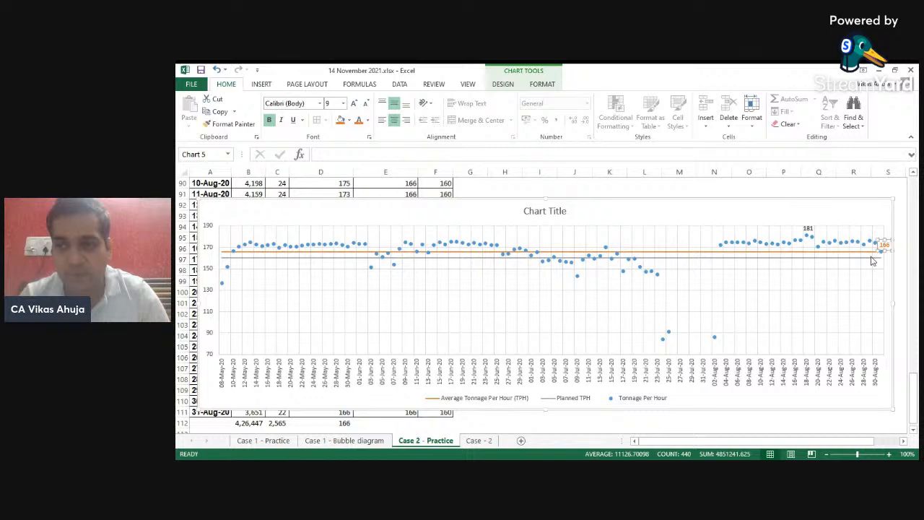
- Add a data label to the last Planned TPH point and colour the label grey
click(880, 257)
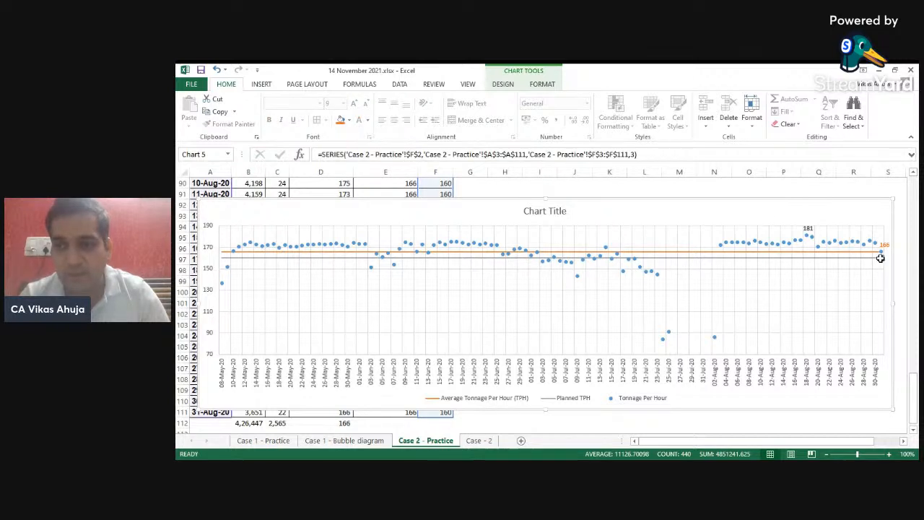
right_click(879, 258)
click(829, 340)
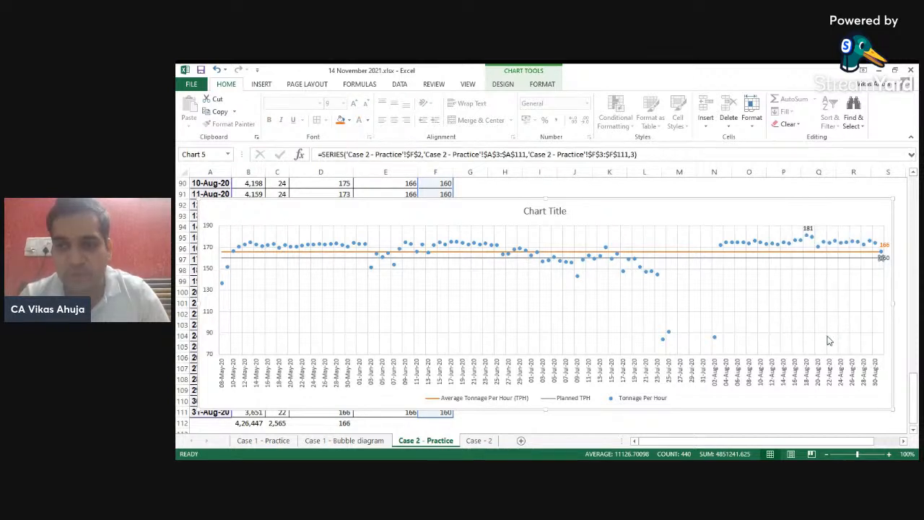
click(887, 259)
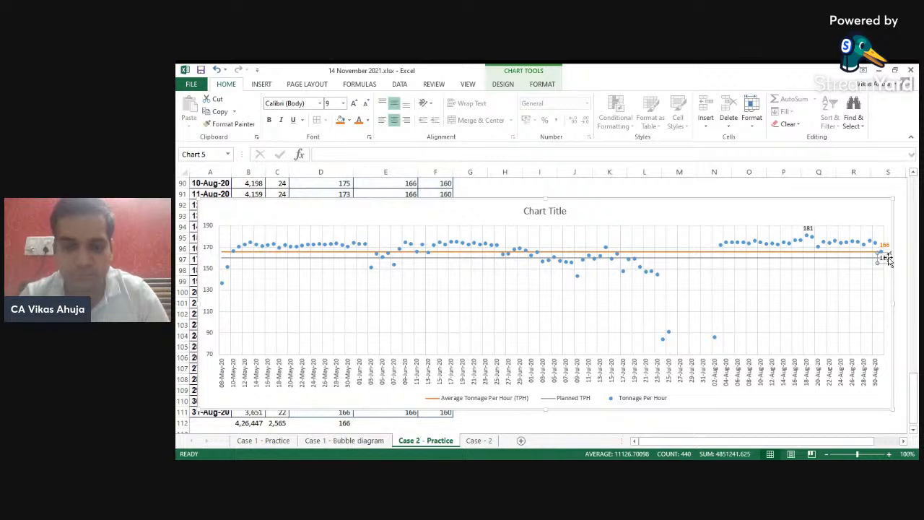
click(369, 121)
click(359, 195)
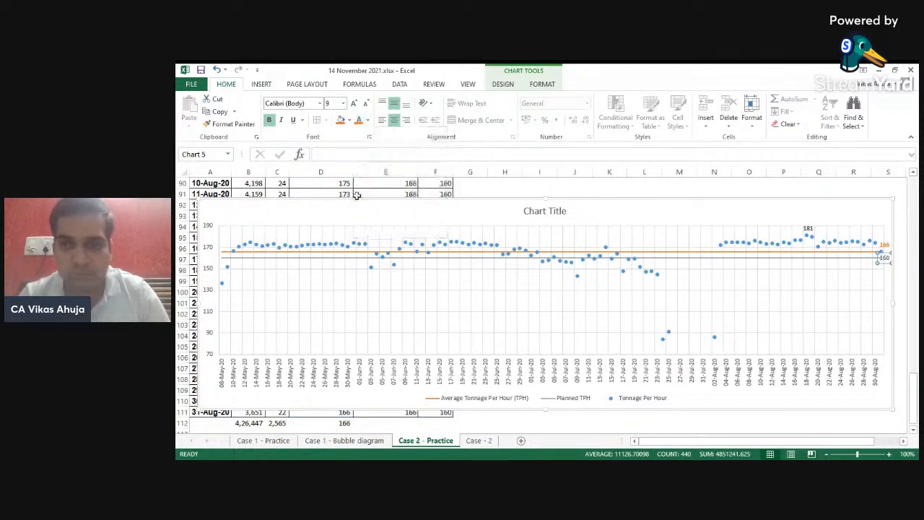
click(756, 244)
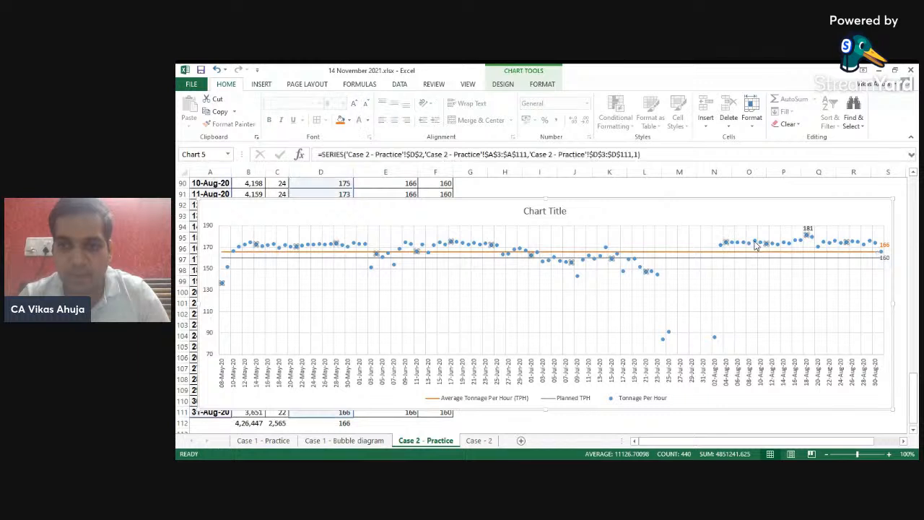
right_click(755, 245)
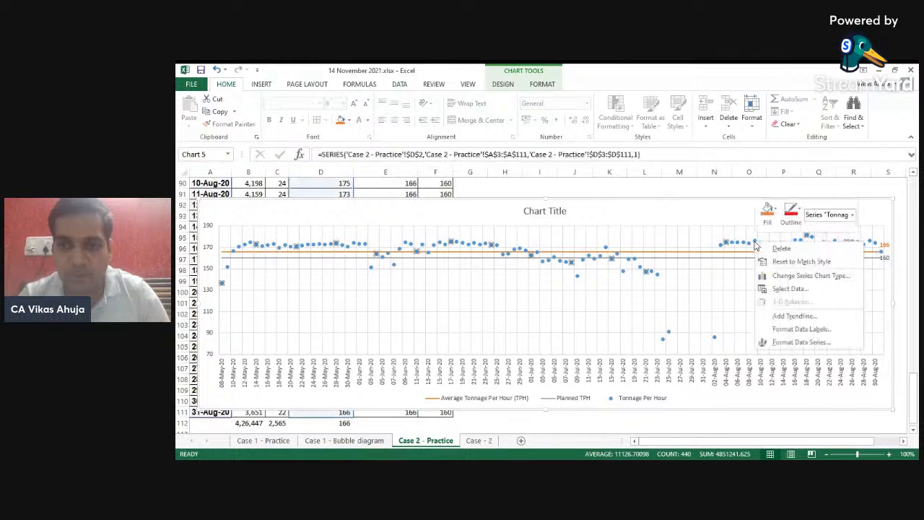
click(797, 330)
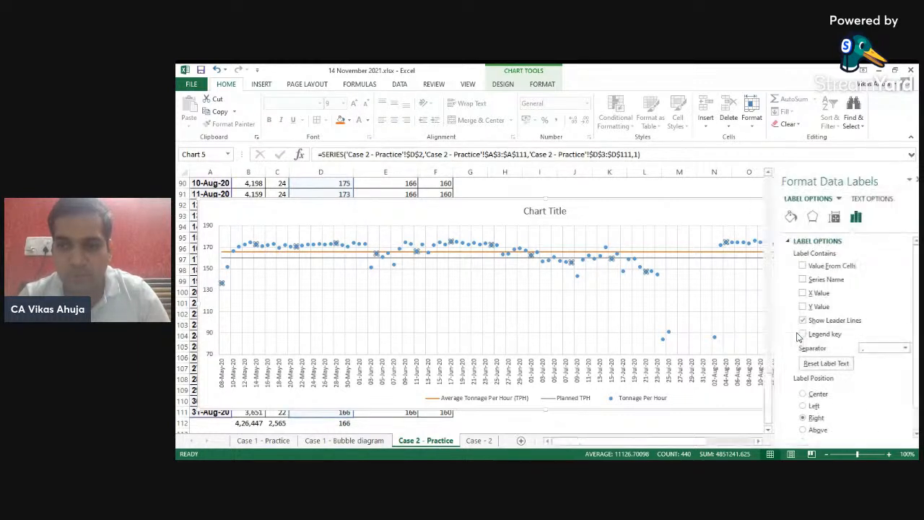
click(793, 266)
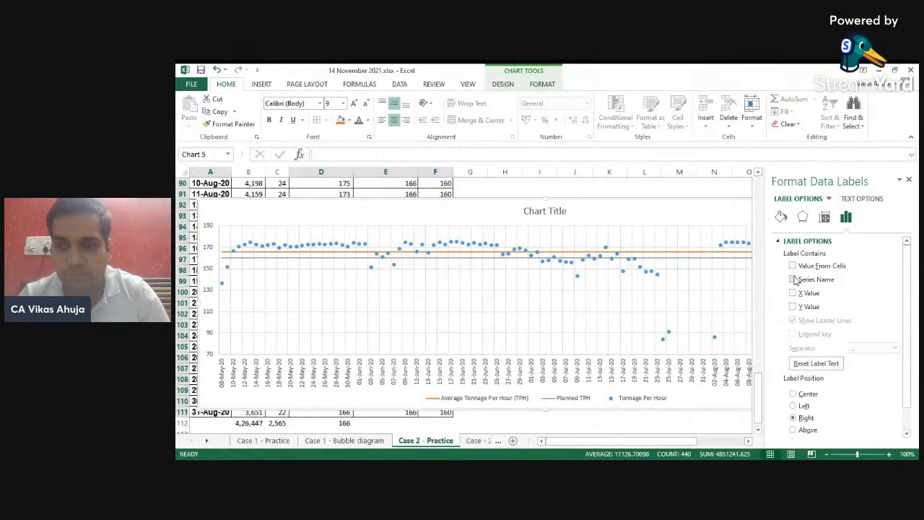
click(798, 281)
click(797, 281)
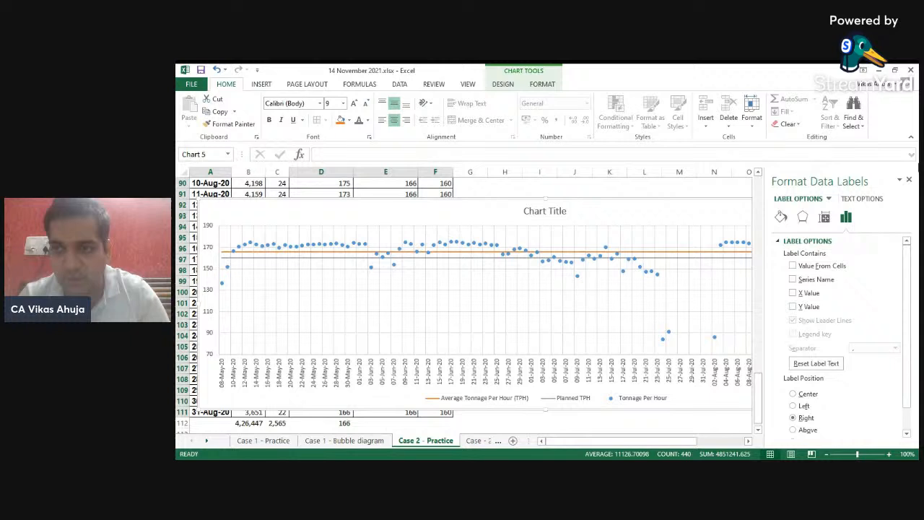
click(909, 179)
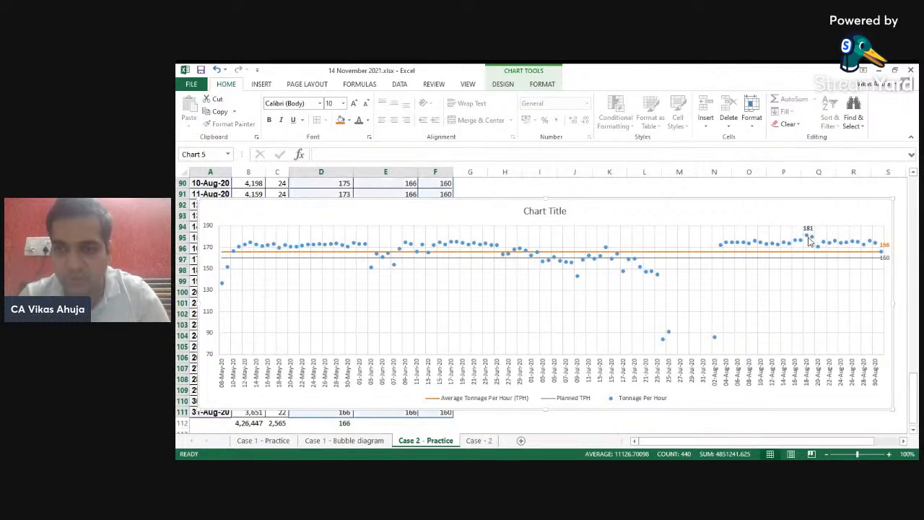
- Try adding data labels to every Tonnage Per Hour point, then undo it
click(807, 236)
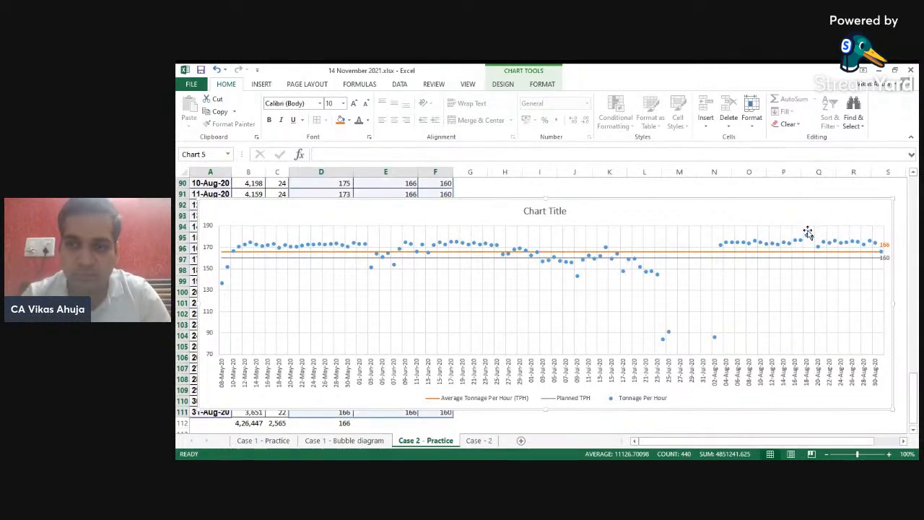
right_click(806, 239)
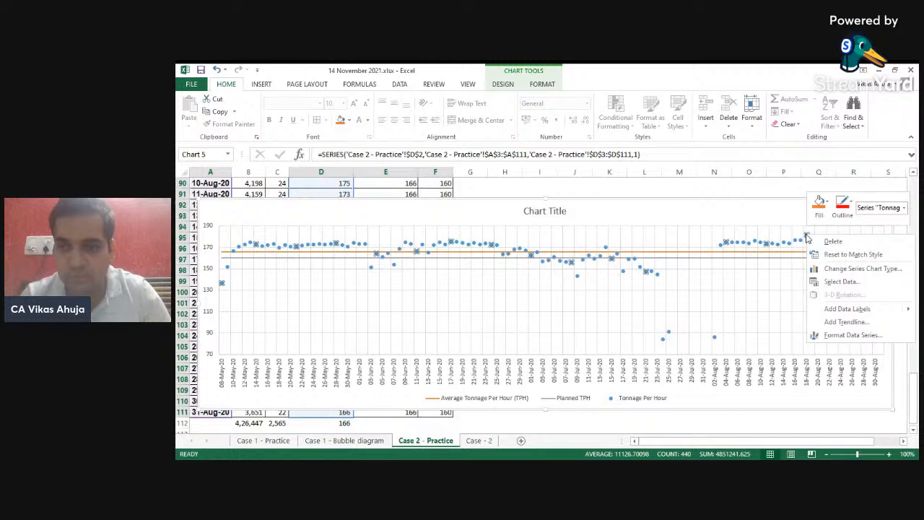
click(851, 309)
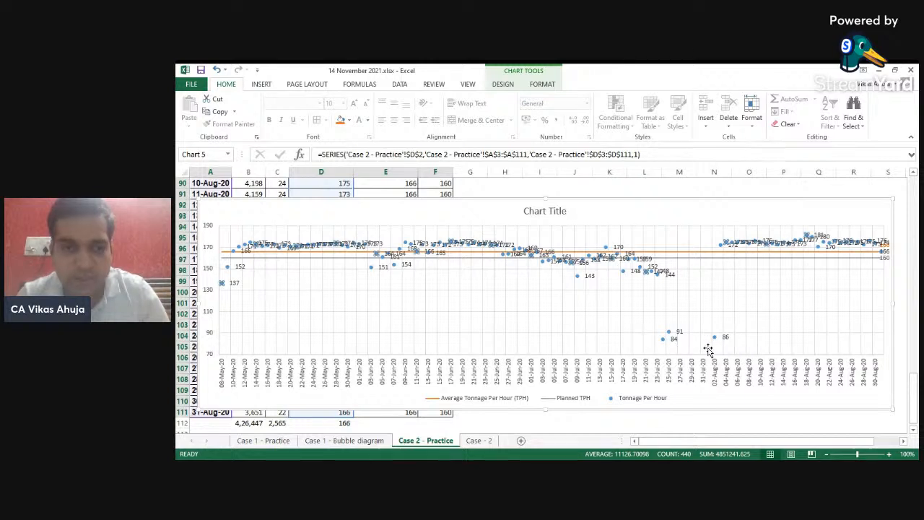
key(ctrl+z)
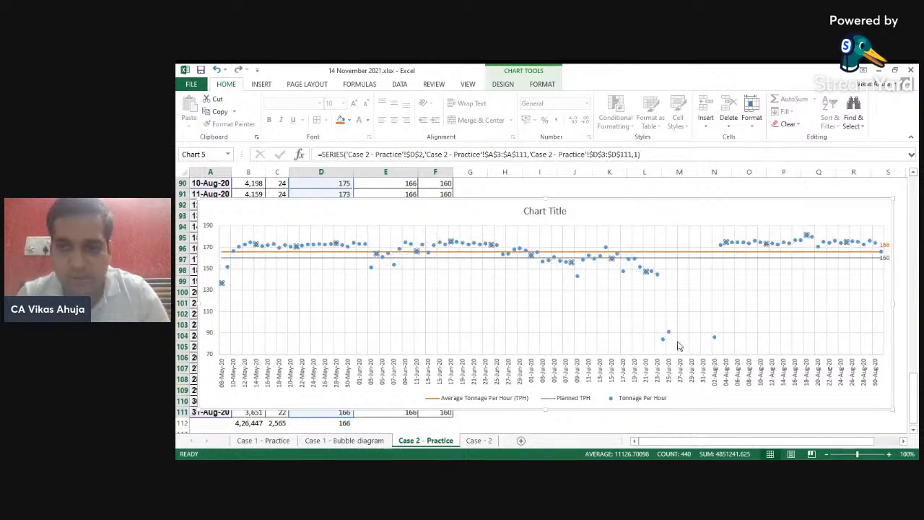
- Add a data label to the highest Tonnage Per Hour point on 18-Aug-20, move it above the marker and colour it blue
click(808, 236)
right_click(807, 235)
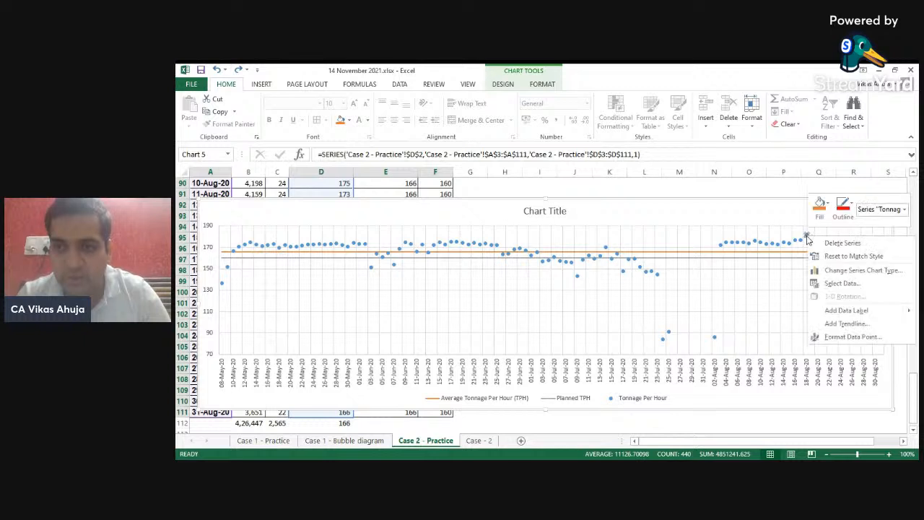
click(841, 305)
drag(819, 237, 810, 225)
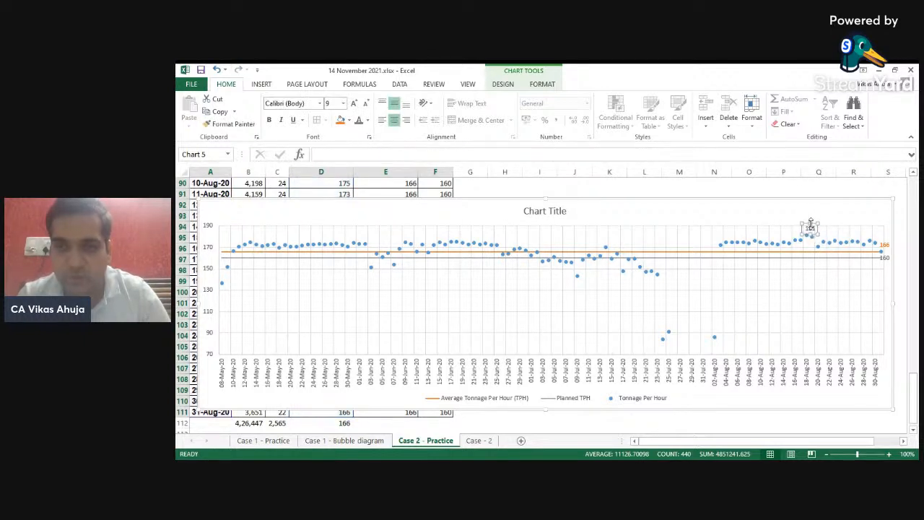
click(366, 121)
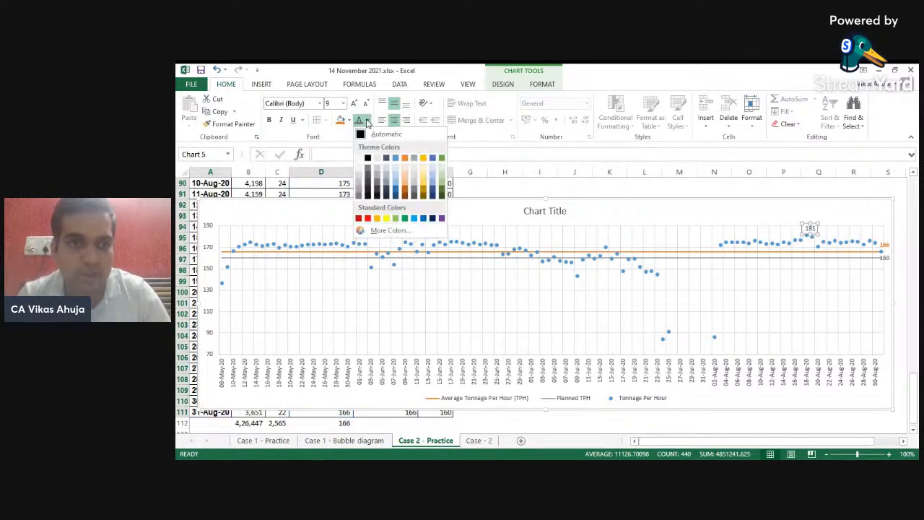
click(389, 157)
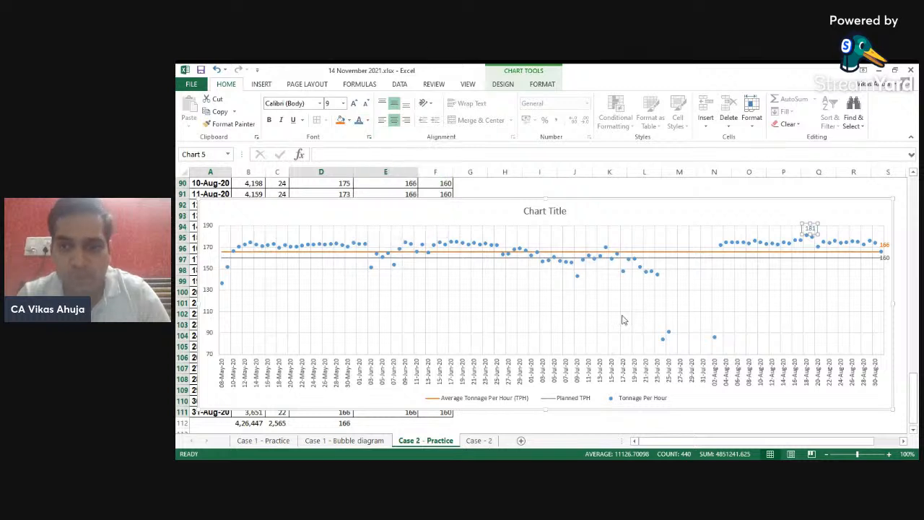
- Add data labels to the three lowest Tonnage Per Hour points in late July and early August
click(714, 338)
right_click(714, 338)
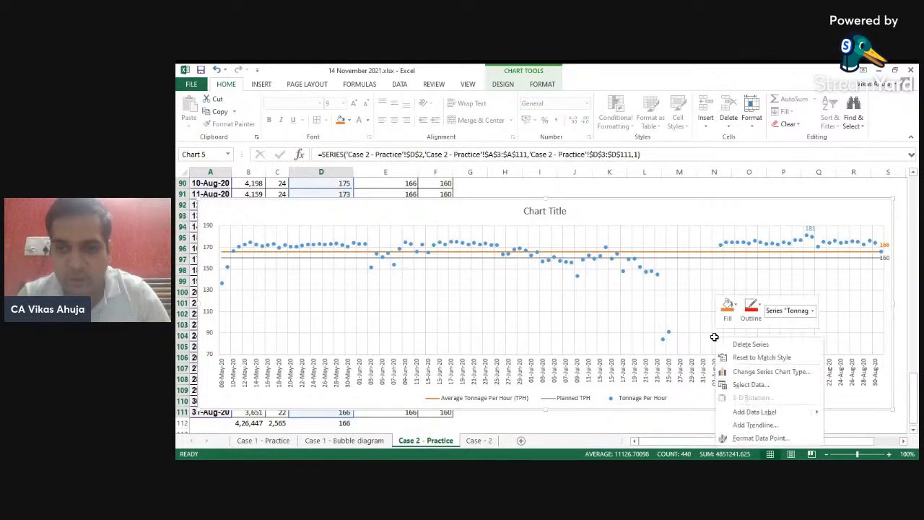
click(756, 412)
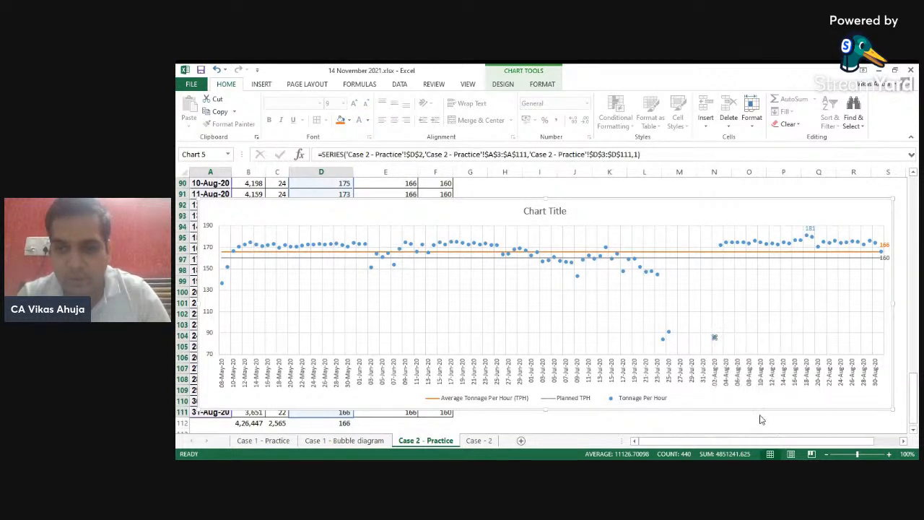
click(669, 334)
right_click(669, 335)
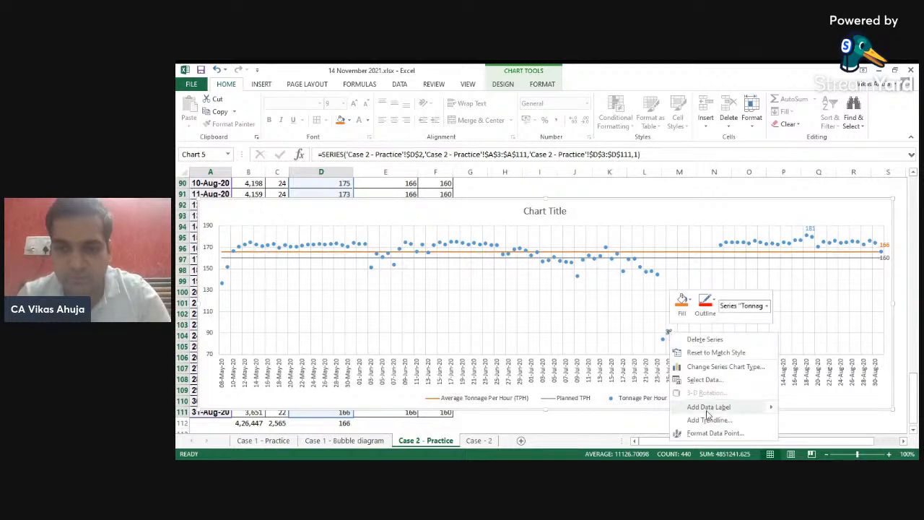
click(707, 412)
click(663, 340)
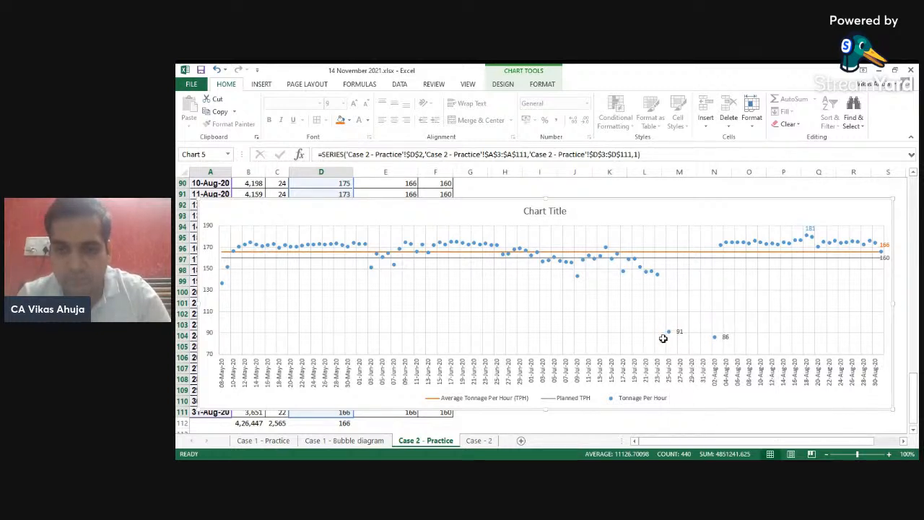
right_click(662, 340)
click(707, 412)
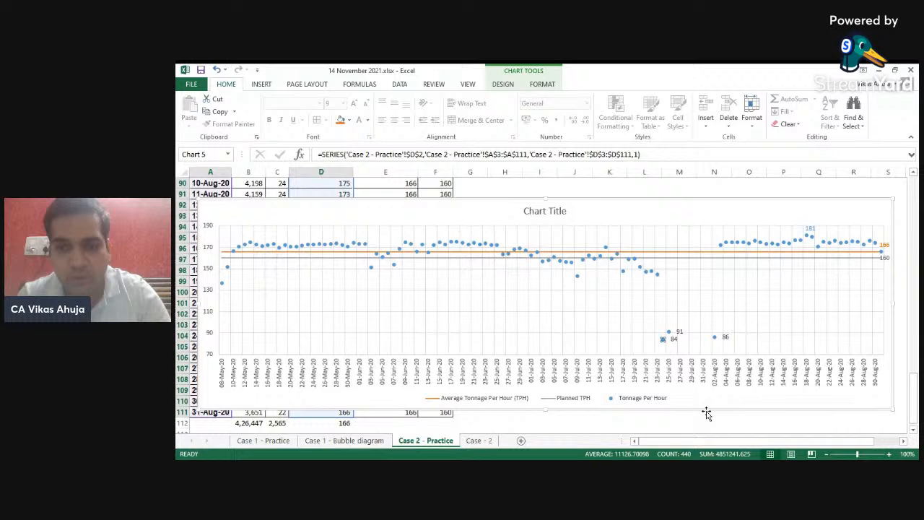
- Colour the low-point data labels blue and make them bold
click(676, 334)
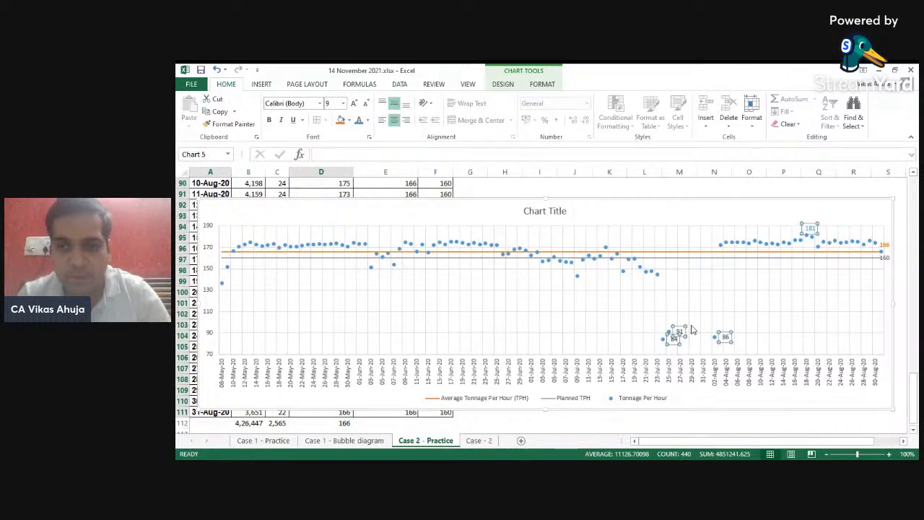
click(359, 124)
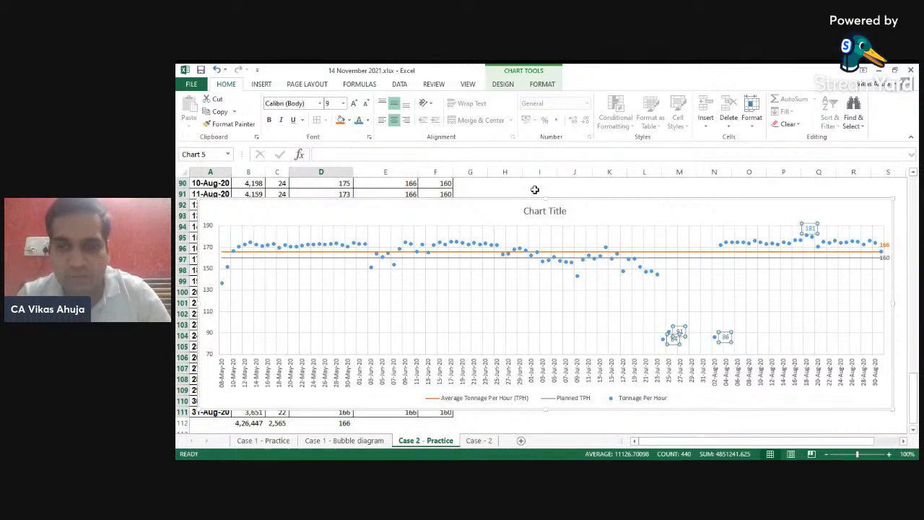
key(ctrl+b)
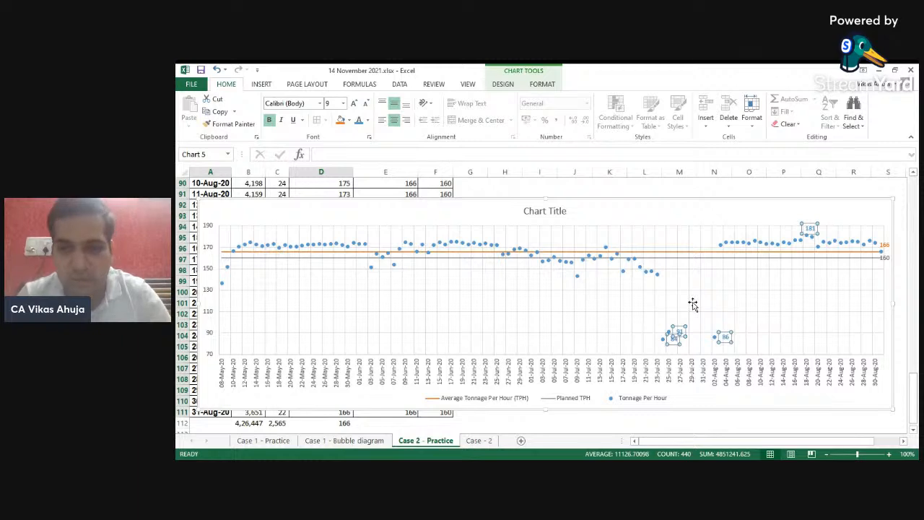
click(717, 304)
- Draw a rectangle about 1.72 cm by 5.48 cm around the three low Tonnage Per Hour points
click(261, 85)
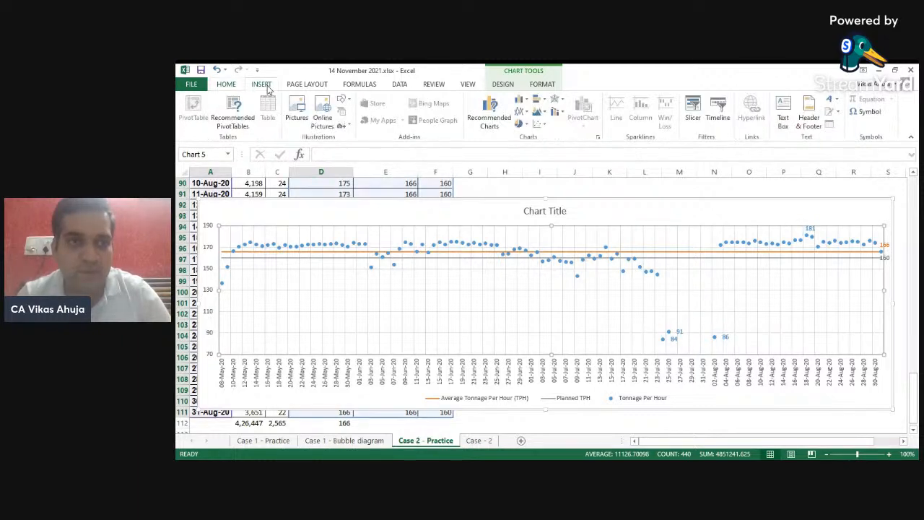
click(345, 101)
click(375, 125)
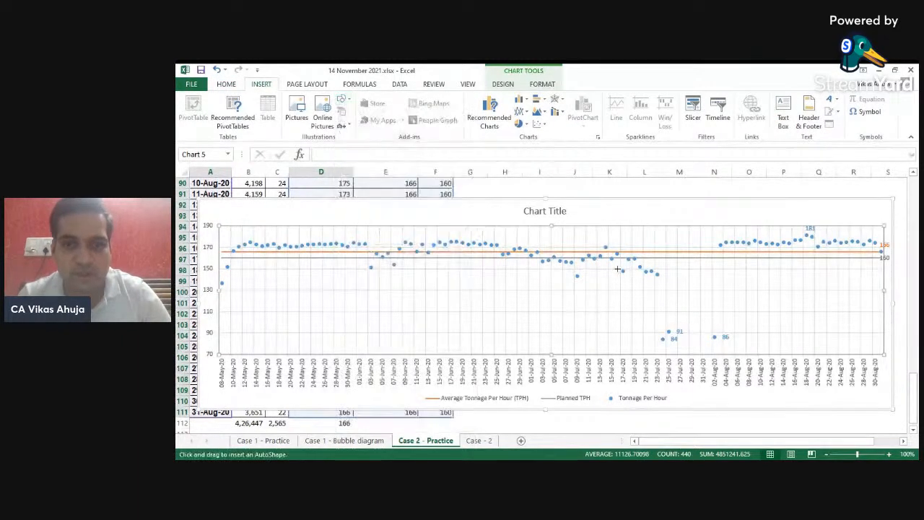
mouse_move(628, 314)
mouse_down()
mouse_move(741, 340)
mouse_move(744, 350)
mouse_up()
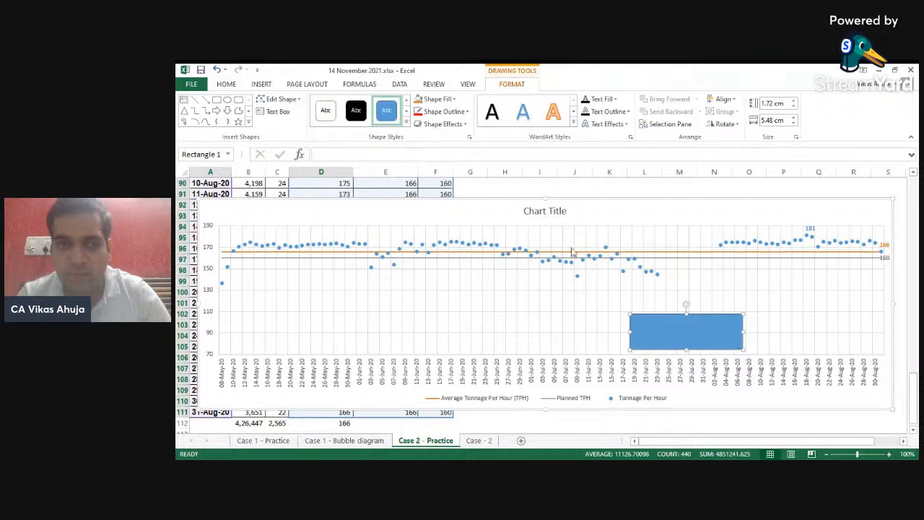
- Set the rectangle's fill transparency to 100% and give it a red 3 pt outline
right_click(672, 327)
click(713, 321)
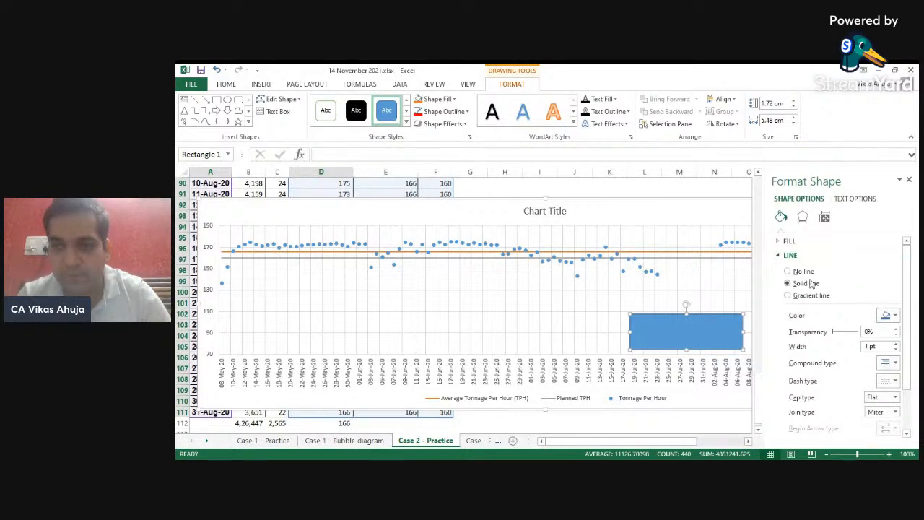
click(787, 241)
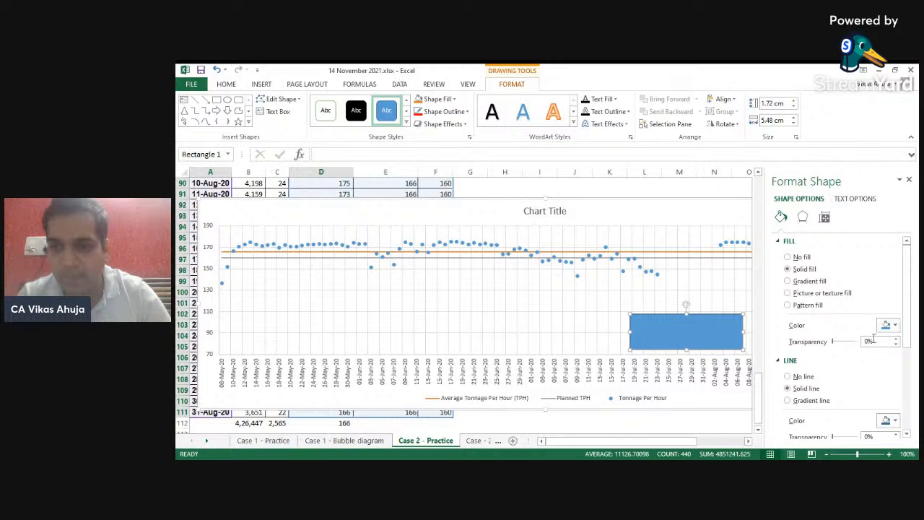
drag(834, 344, 864, 344)
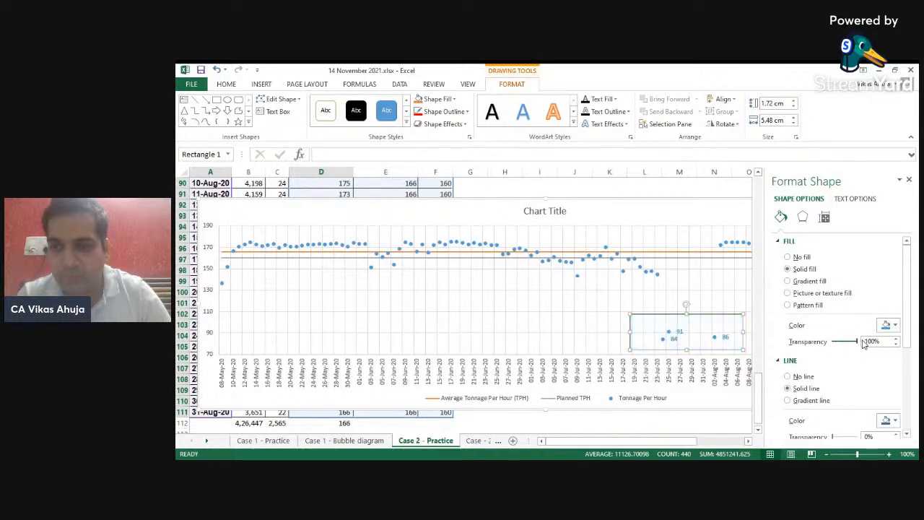
click(788, 241)
click(890, 315)
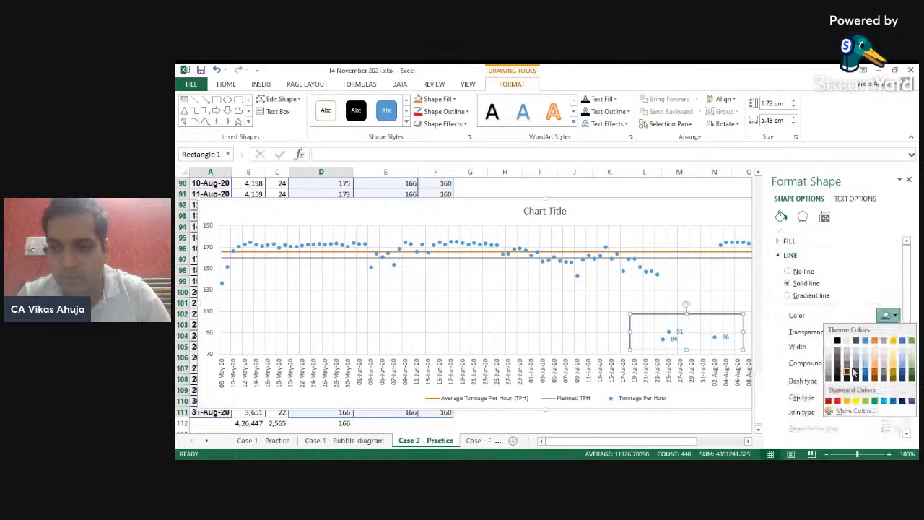
click(838, 401)
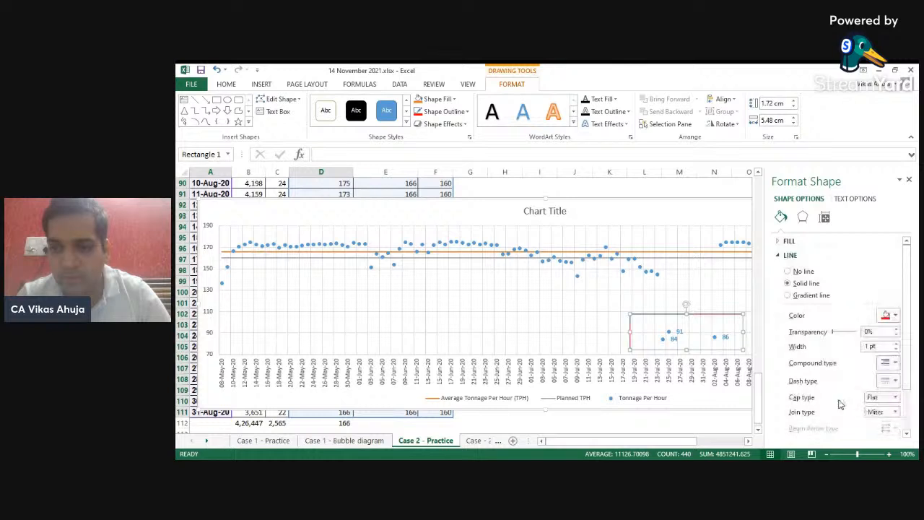
click(894, 346)
click(896, 347)
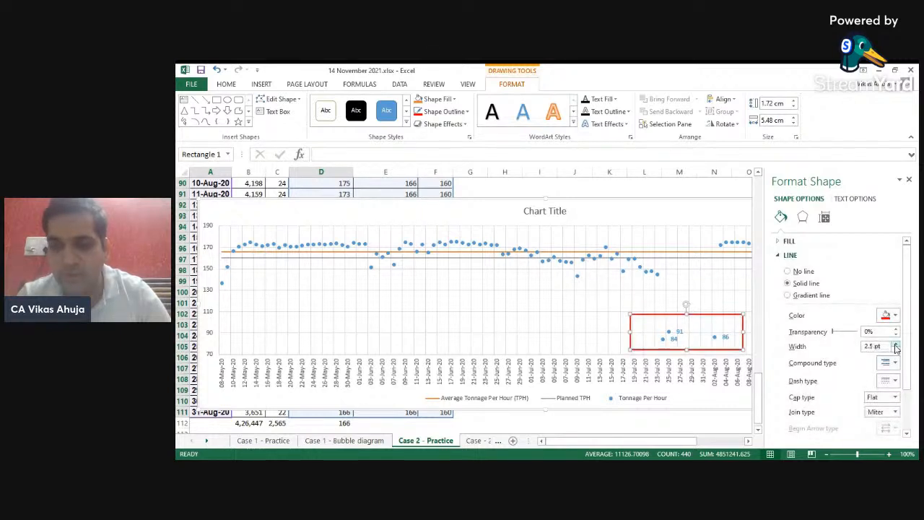
click(896, 349)
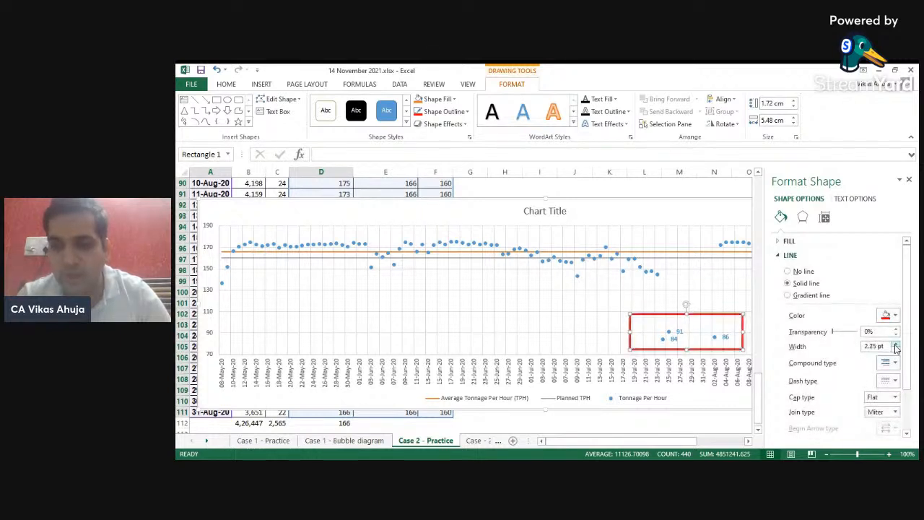
click(909, 179)
click(610, 287)
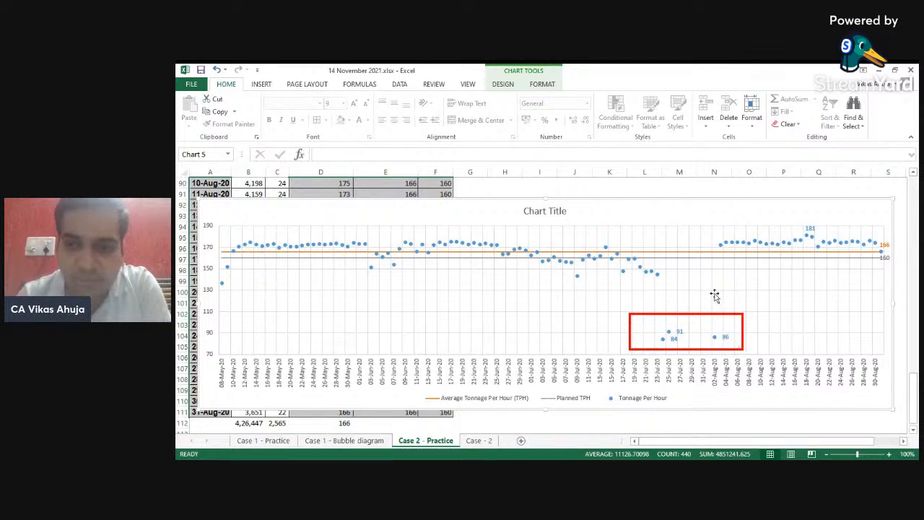
- Draw a straight line along the declining points from early July to about 21-Jul-20
click(262, 85)
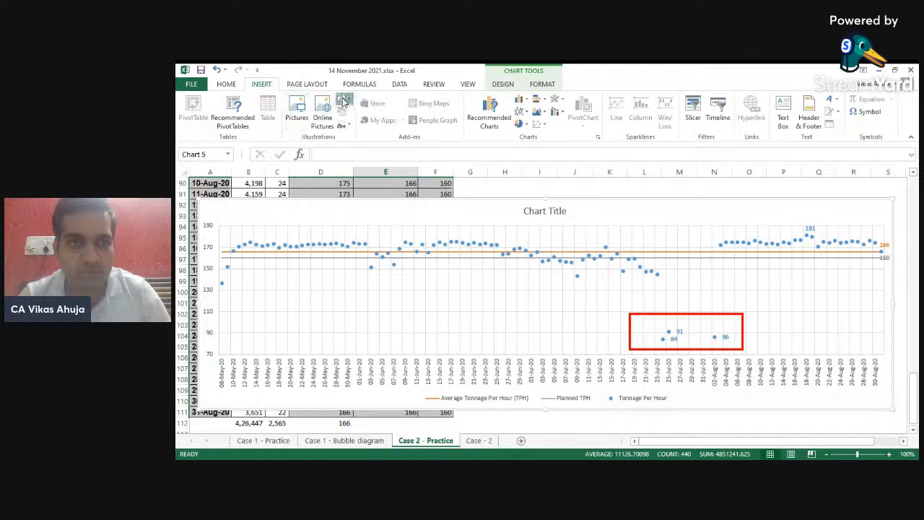
click(343, 102)
click(363, 127)
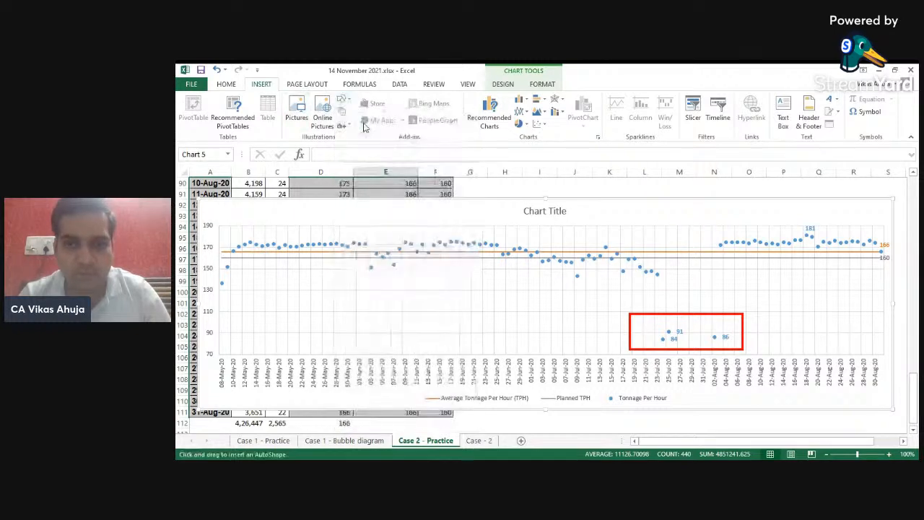
drag(549, 257, 648, 276)
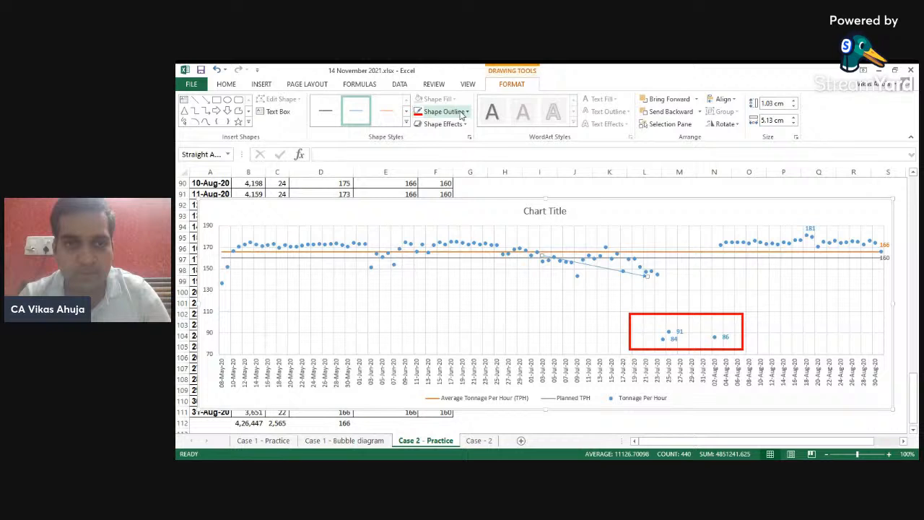
- Increase the outline weight of the declining trend line
click(419, 113)
click(453, 115)
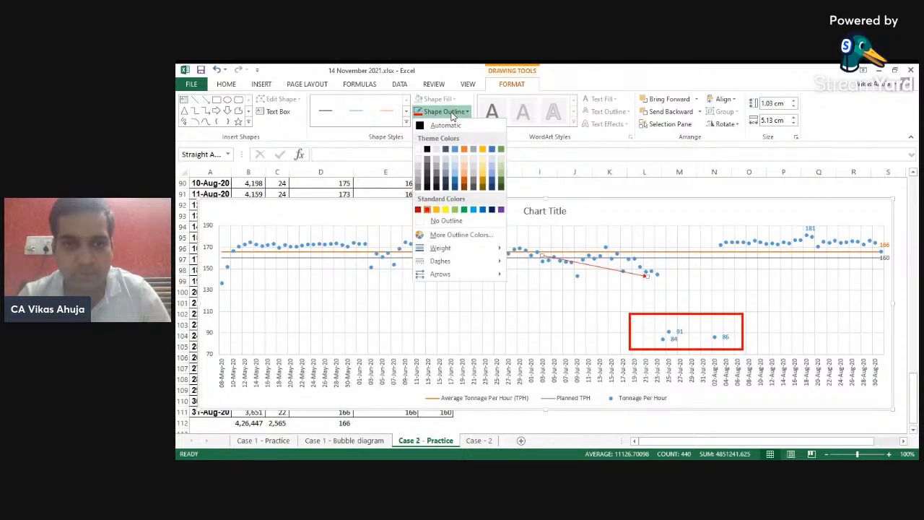
mouse_move(493, 252)
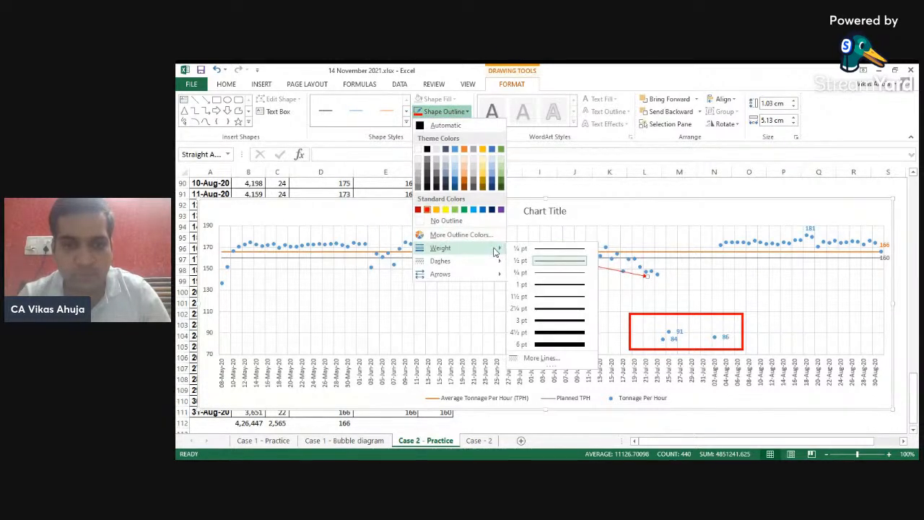
click(550, 312)
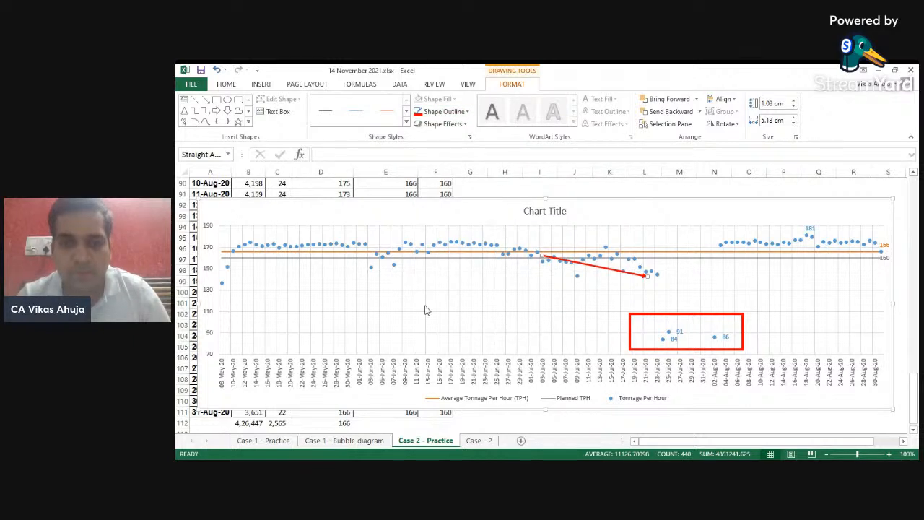
- Draw a rectangle about 1.61 cm by 9.74 cm around the low Tonnage Per Hour points from May to early June
click(234, 86)
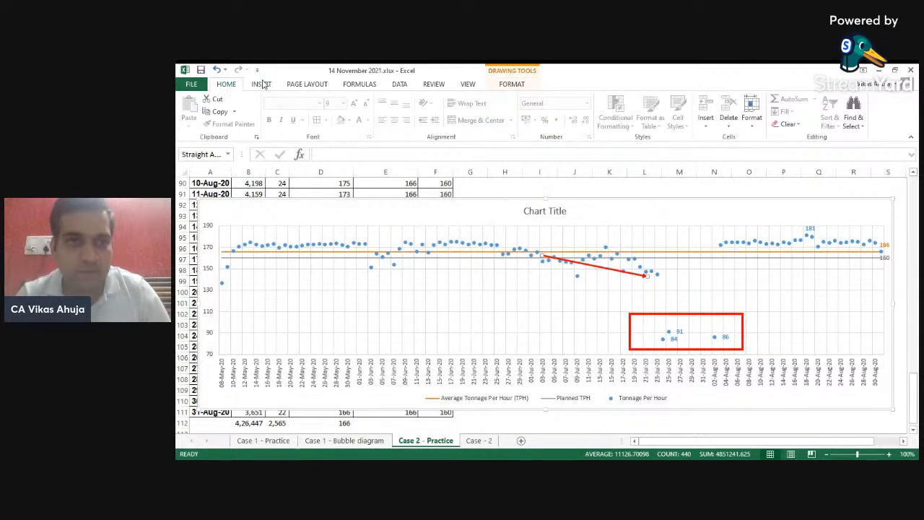
click(263, 86)
click(342, 100)
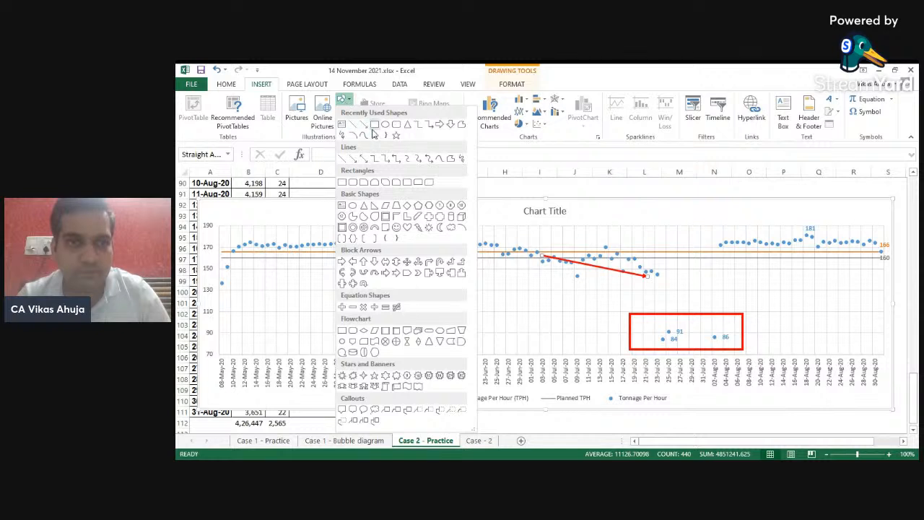
click(375, 130)
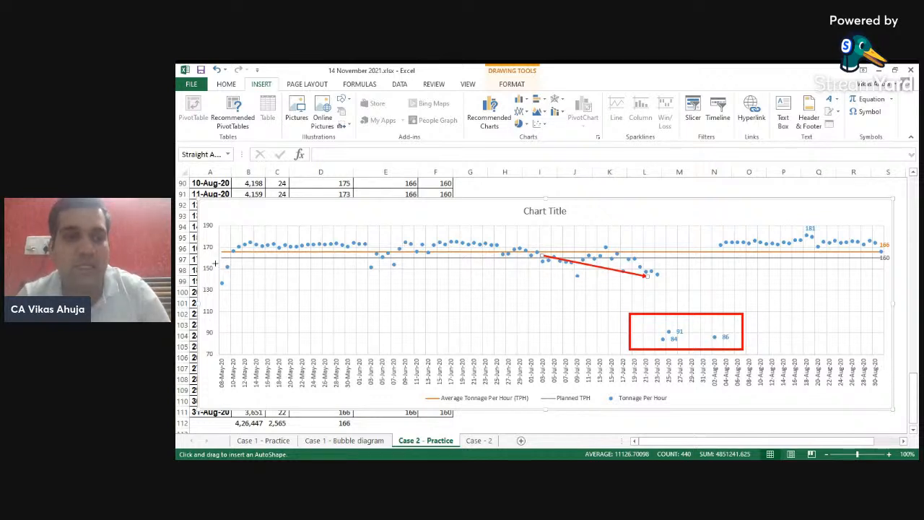
drag(214, 263, 414, 294)
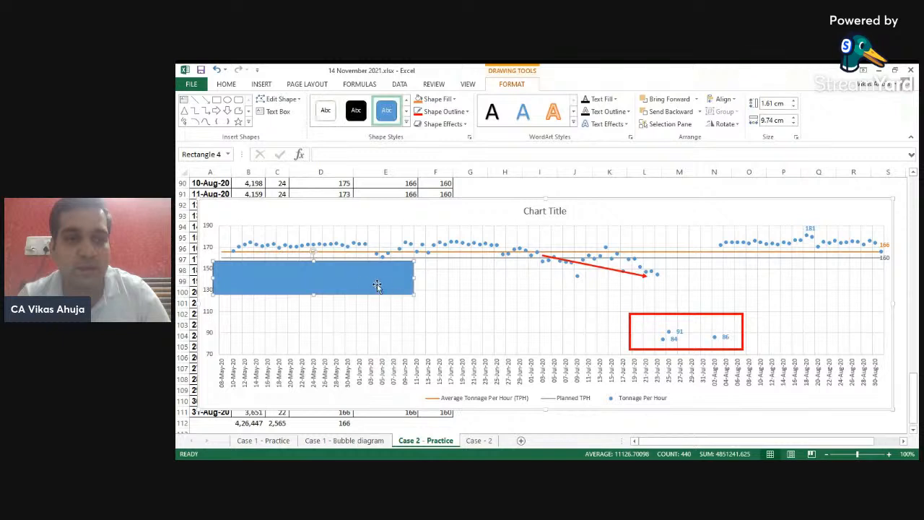
- Format the new rectangle with a 2 pt outline, 100% fill transparency and a red outline colour
right_click(336, 282)
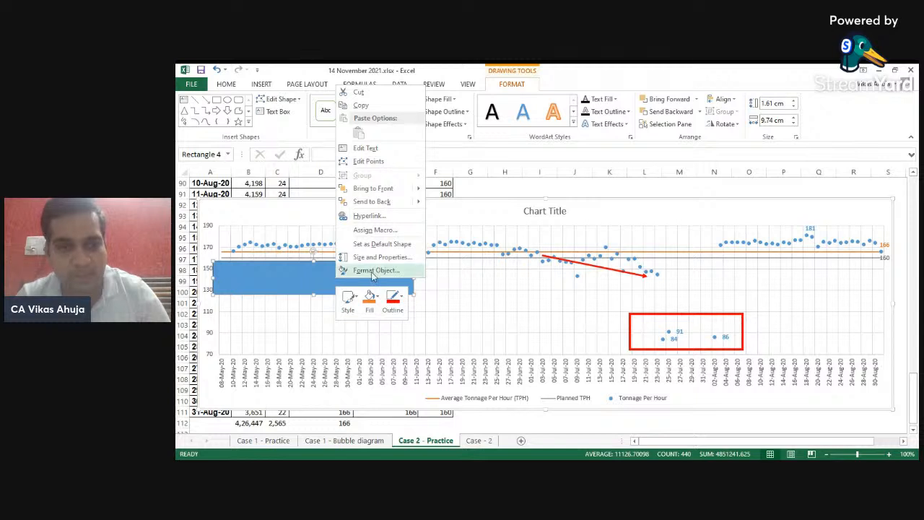
click(375, 270)
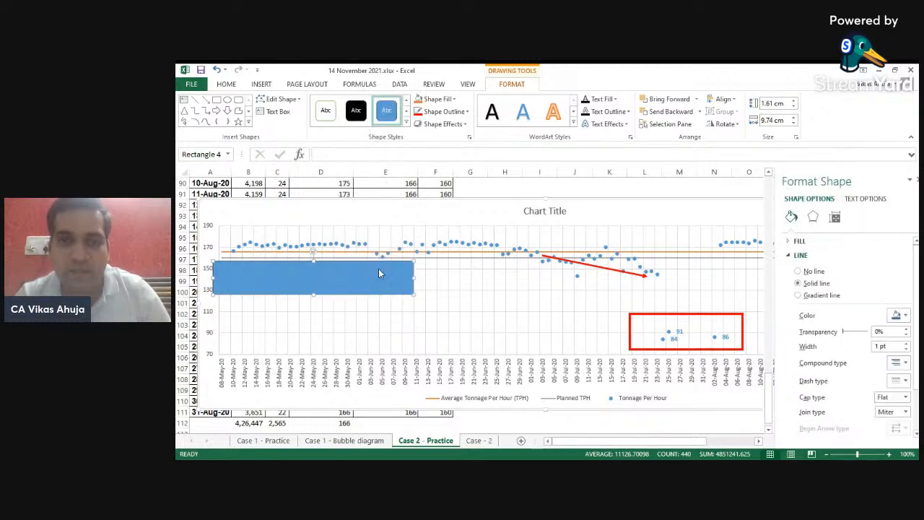
click(897, 345)
click(896, 344)
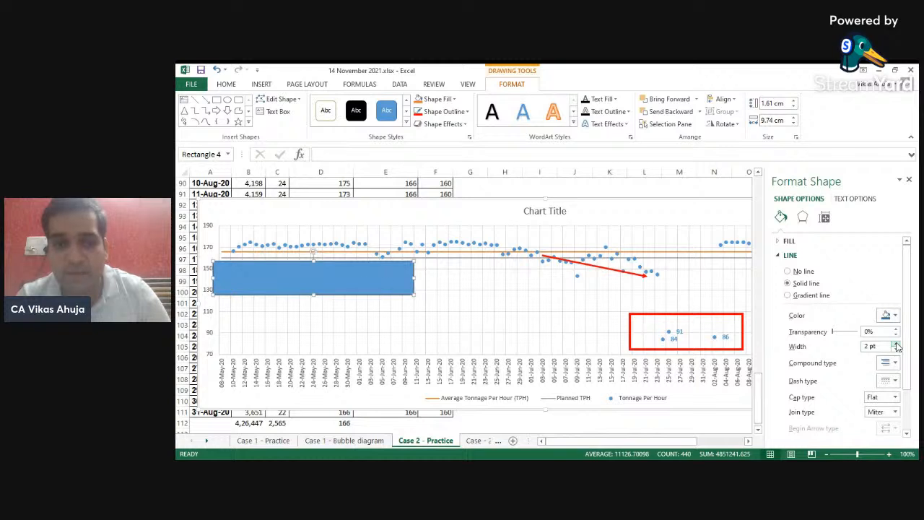
click(789, 241)
drag(833, 345, 865, 345)
click(889, 325)
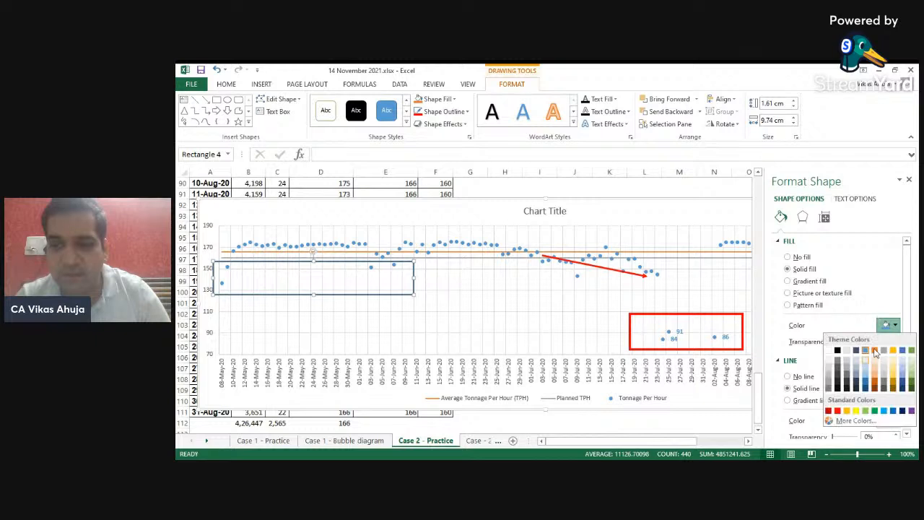
click(828, 410)
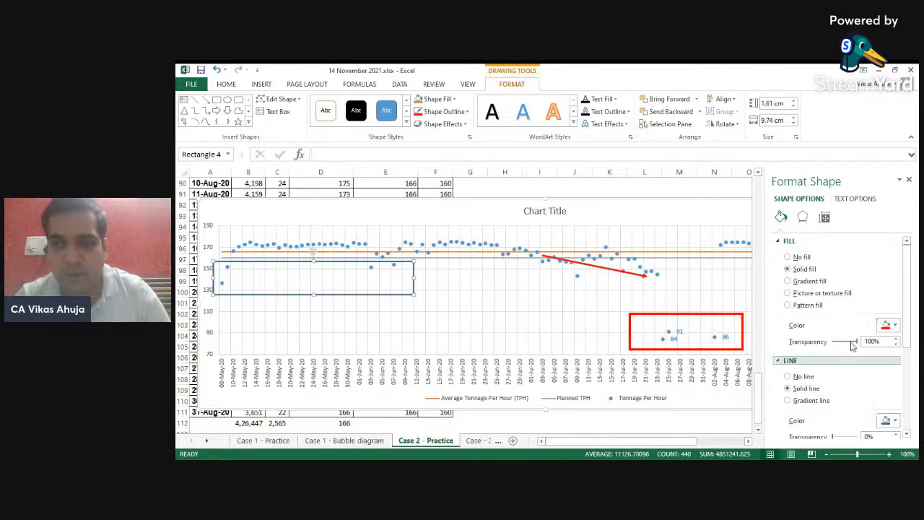
click(418, 112)
click(503, 276)
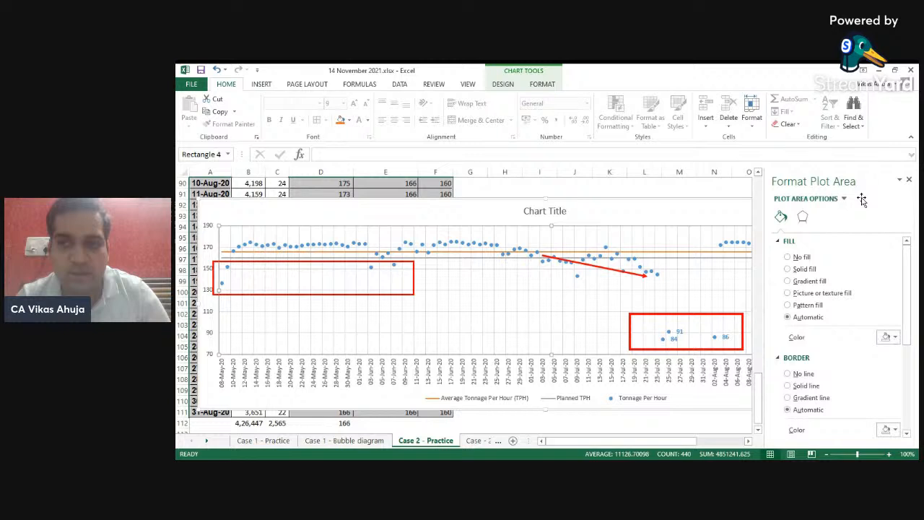
click(909, 180)
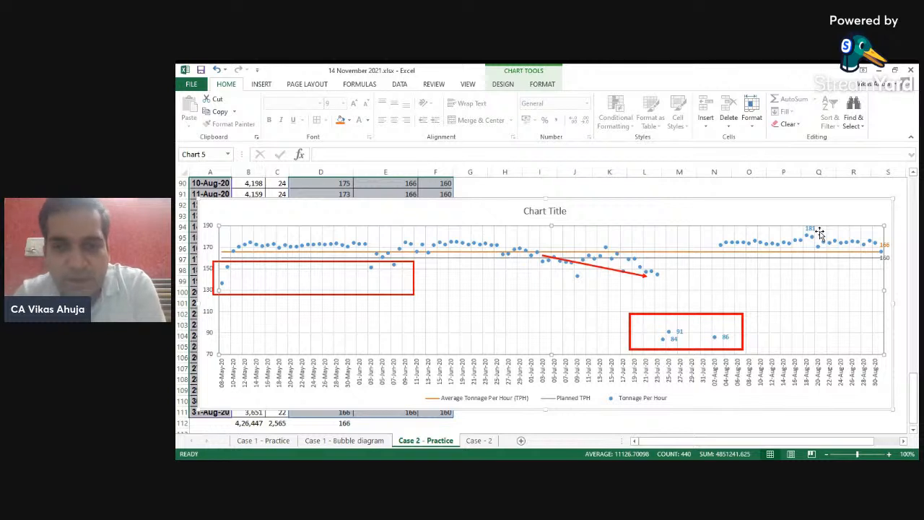
- Duplicate the red rectangle and resize it around the 29-Jul-20 and 31-Jul-20 axis labels
click(704, 350)
key(ctrl+c)
key(ctrl+v)
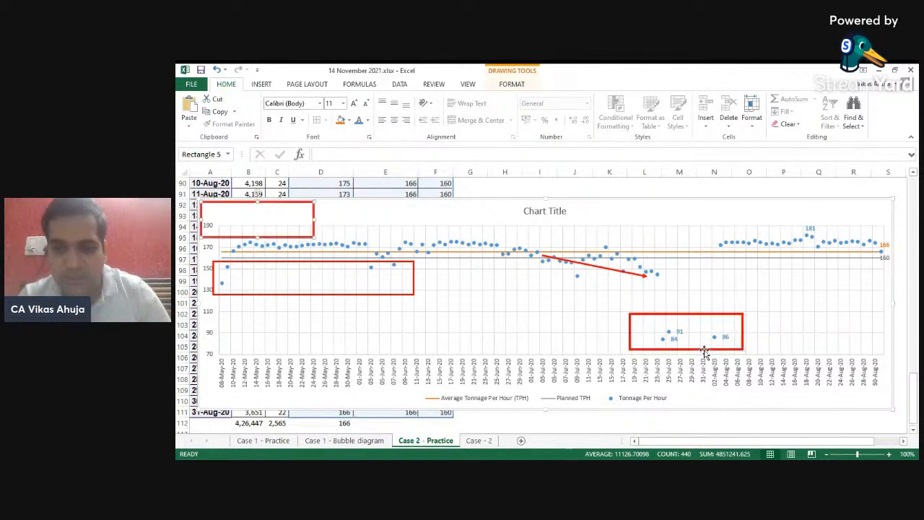
drag(315, 219, 711, 369)
drag(648, 372, 682, 371)
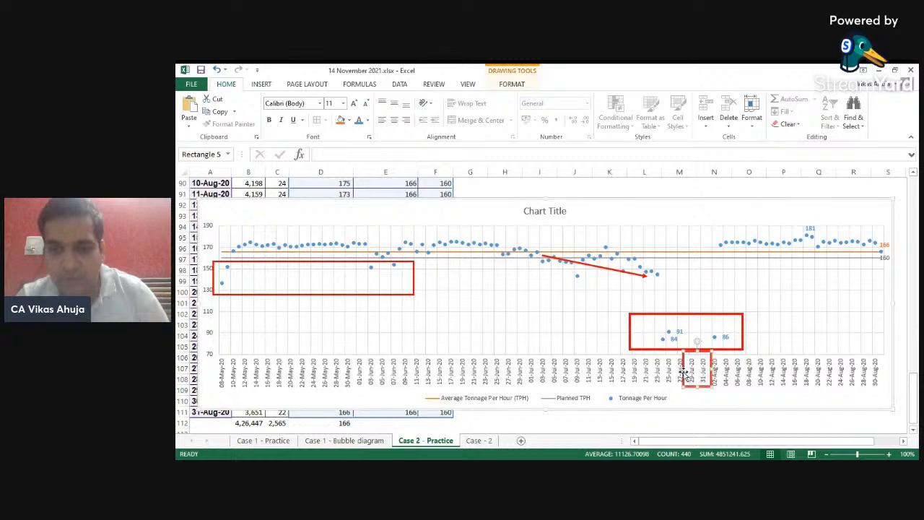
click(653, 226)
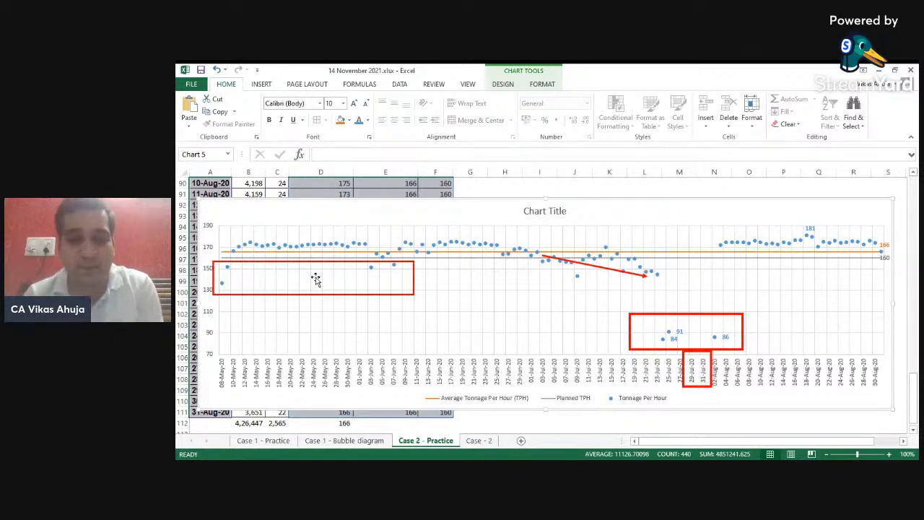
key(alt+Tab)
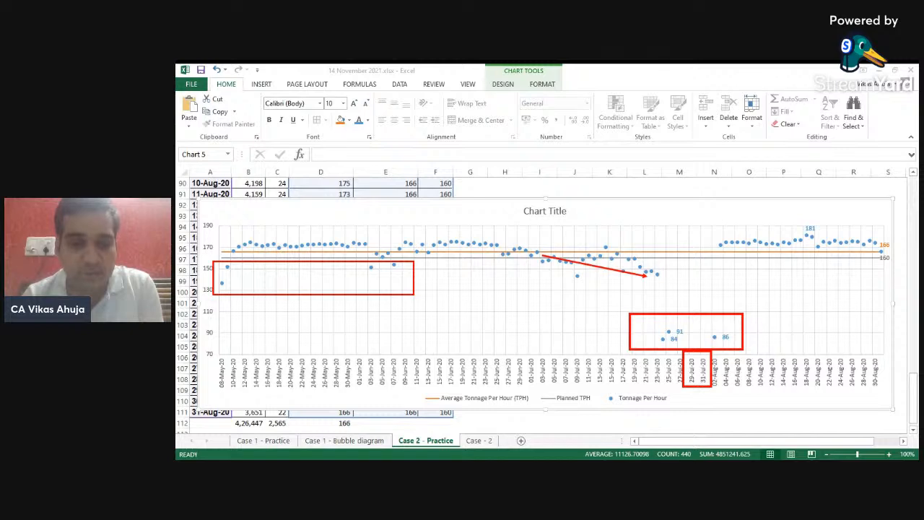